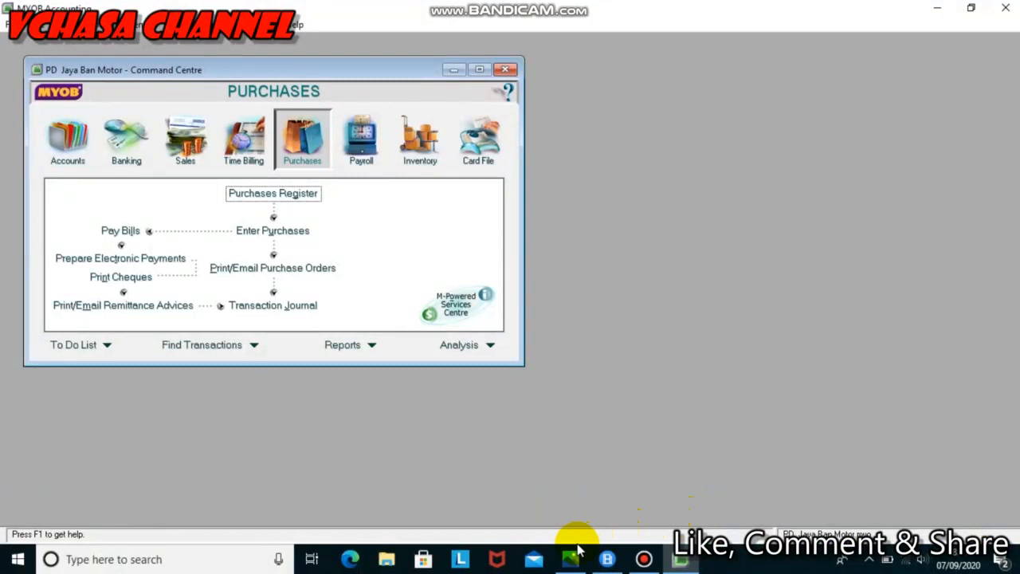
Step: Examine the Bukti Transaksi 31 cash receipt voucher in Photos, and return to MYOB Accounting
left_click(574, 556)
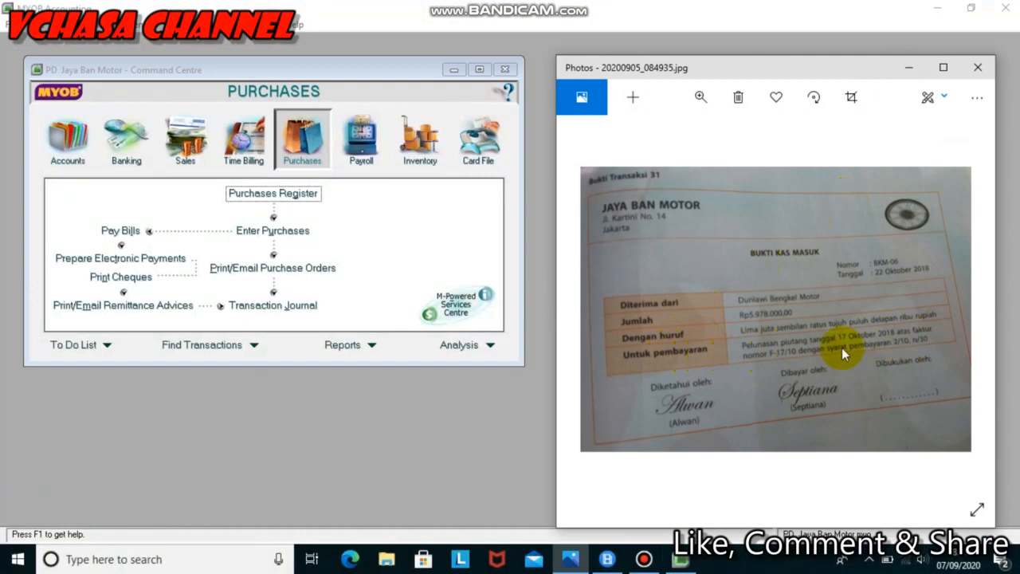
left_click(906, 71)
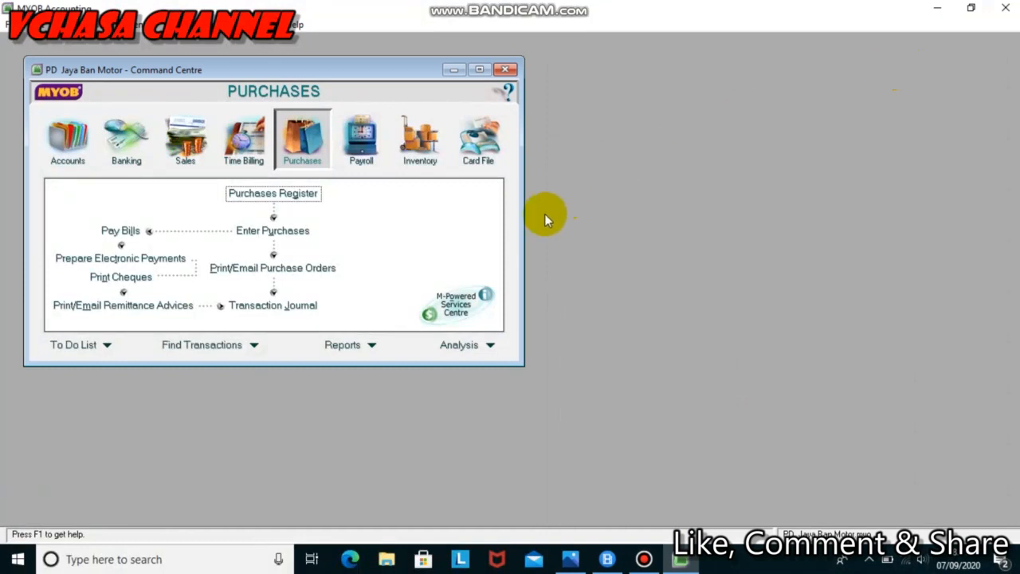
left_click(569, 559)
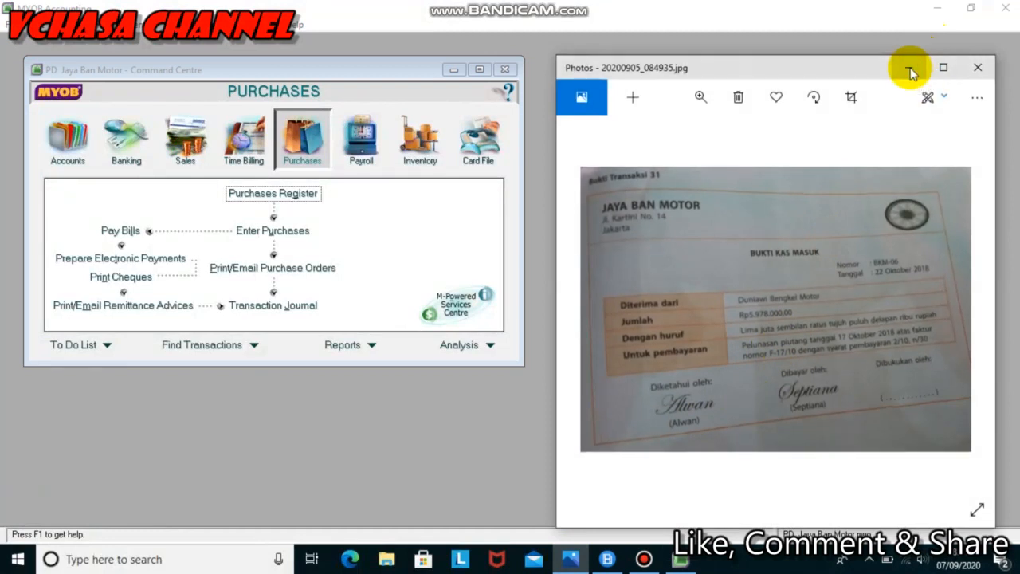
left_click(912, 73)
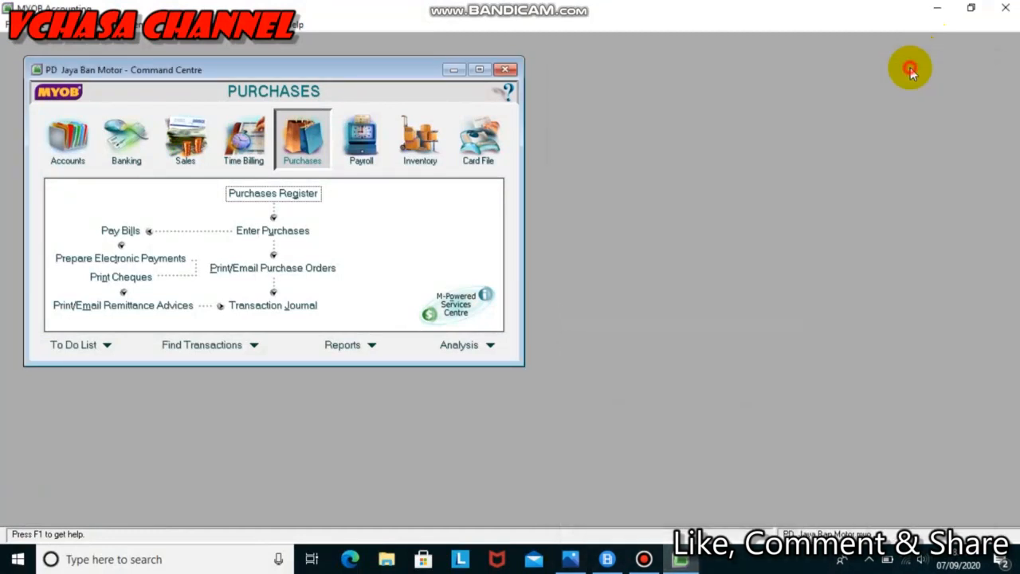
Step: Start a Receive Payments entry under Sales and deposit it to account 1-1101 Cash In Bank, checking the voucher photo
left_click(189, 157)
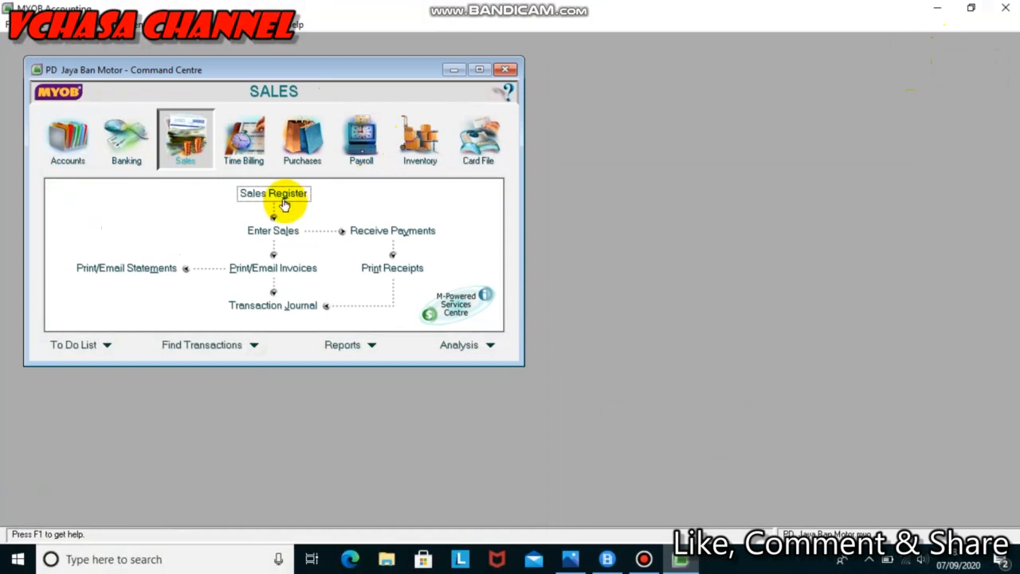
left_click(387, 230)
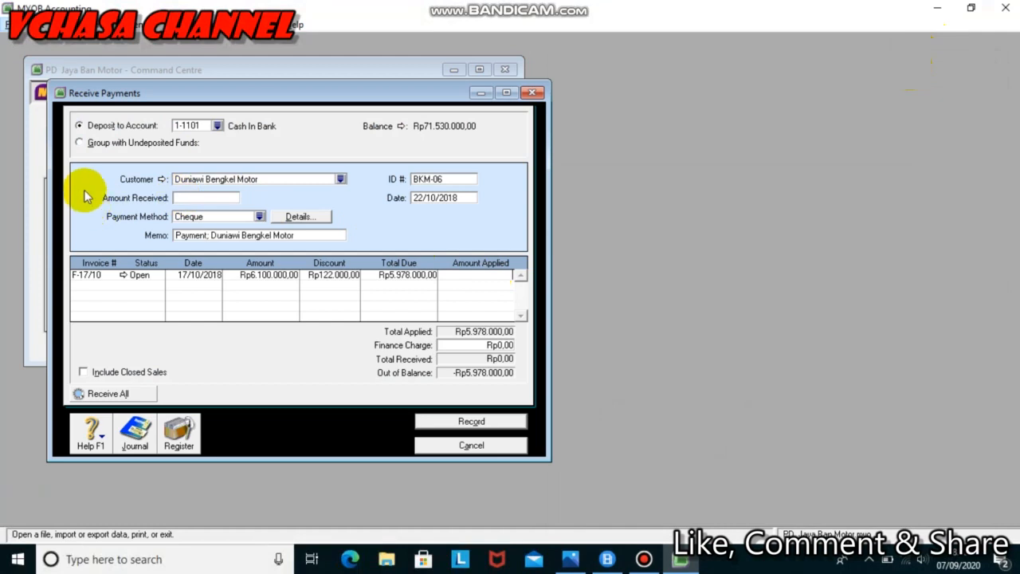
left_click(215, 130)
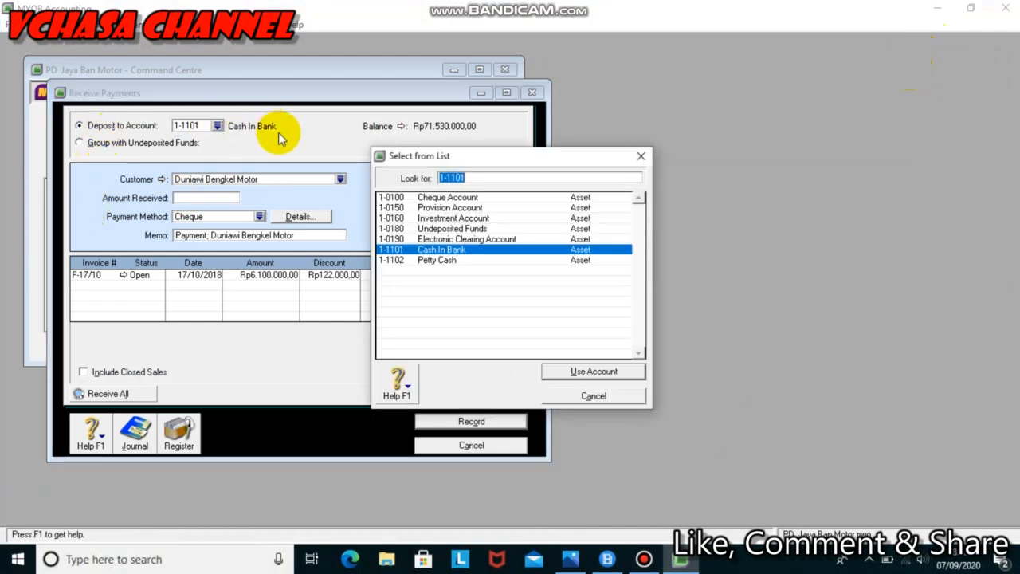
left_click(444, 252)
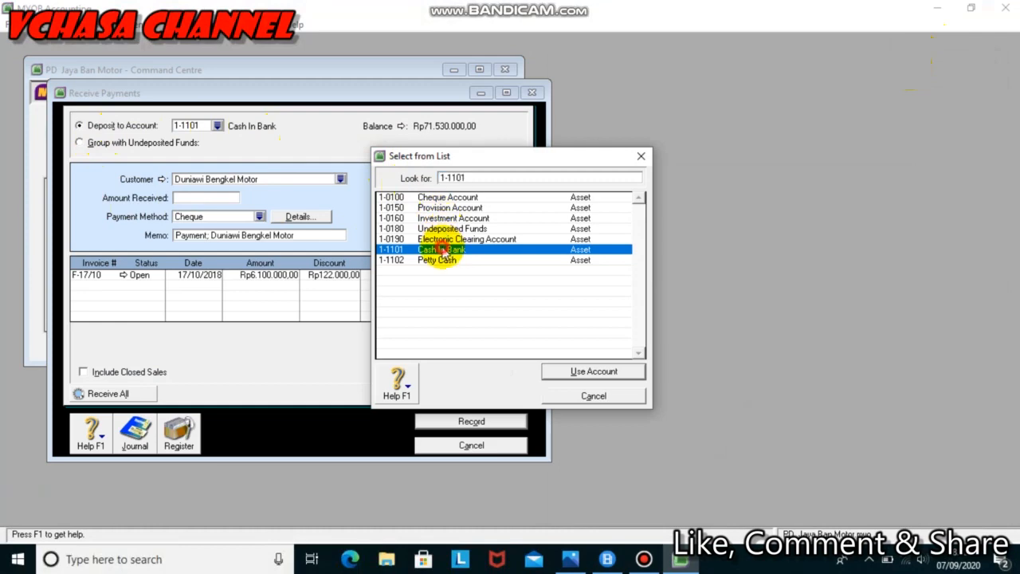
left_click(571, 560)
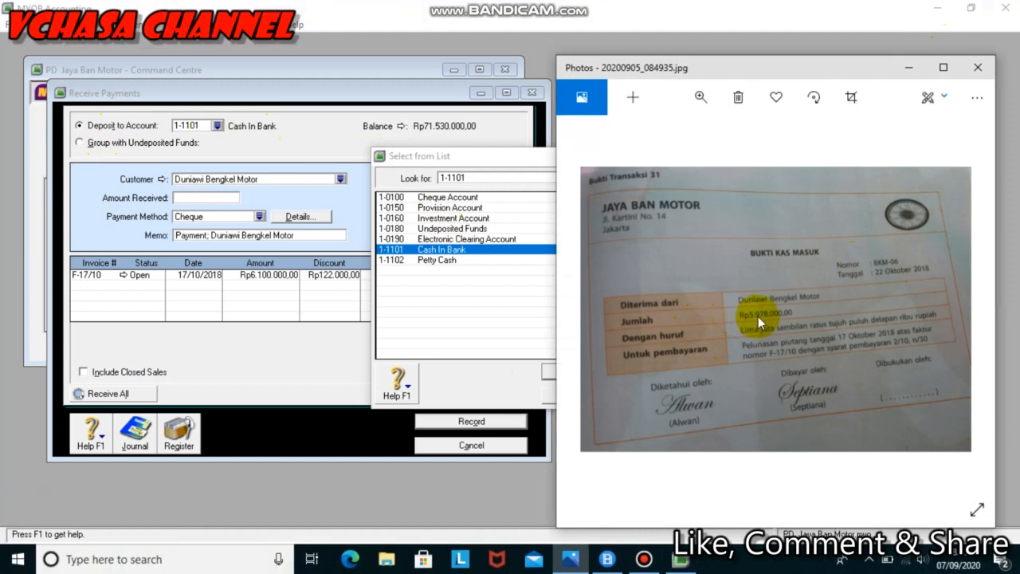
left_click(907, 70)
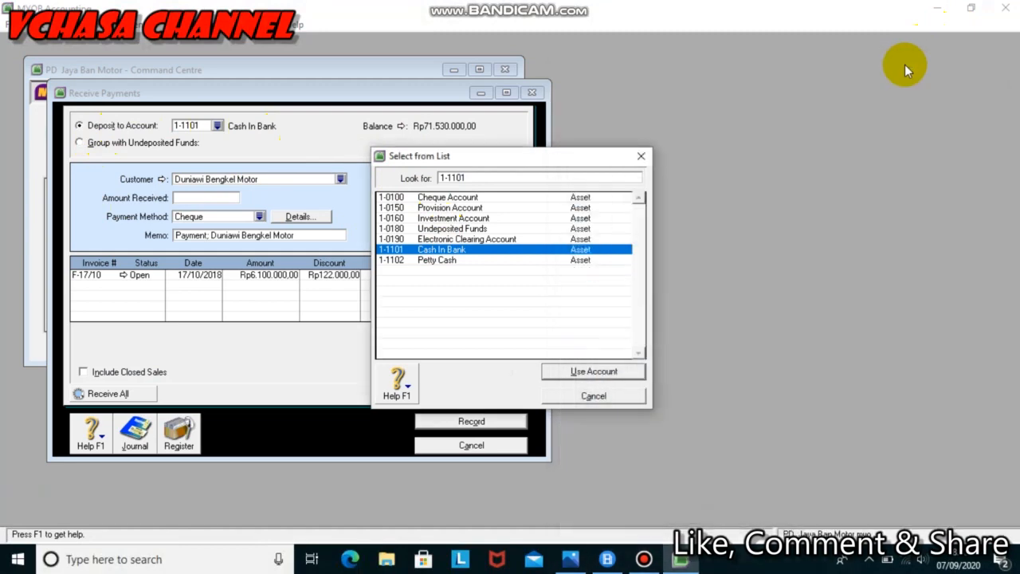
left_click(569, 375)
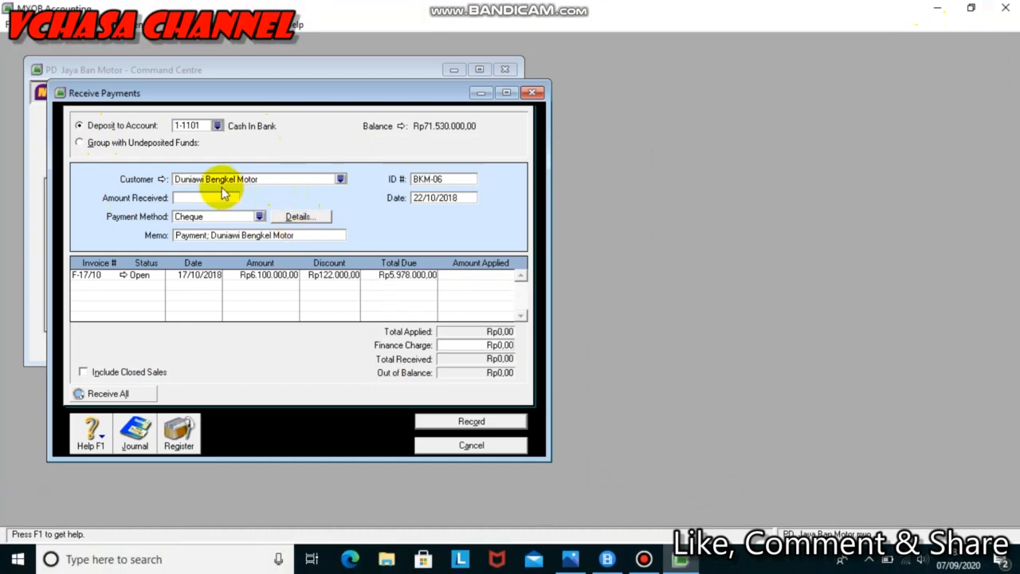
Step: Select Duniawi Bengkel Motor as the paying customer, matching the payer on the voucher photo
left_click(569, 559)
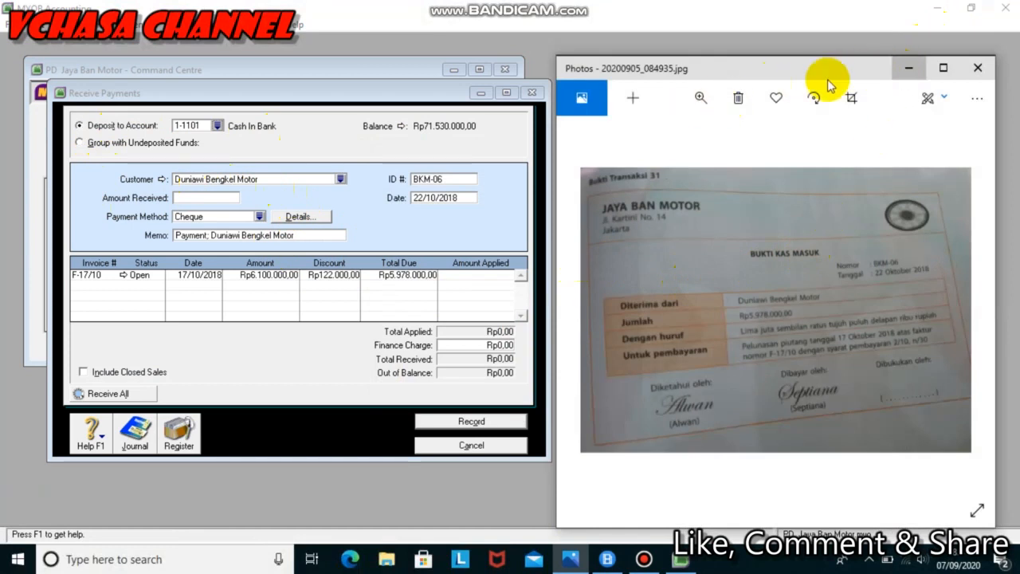
left_click(906, 68)
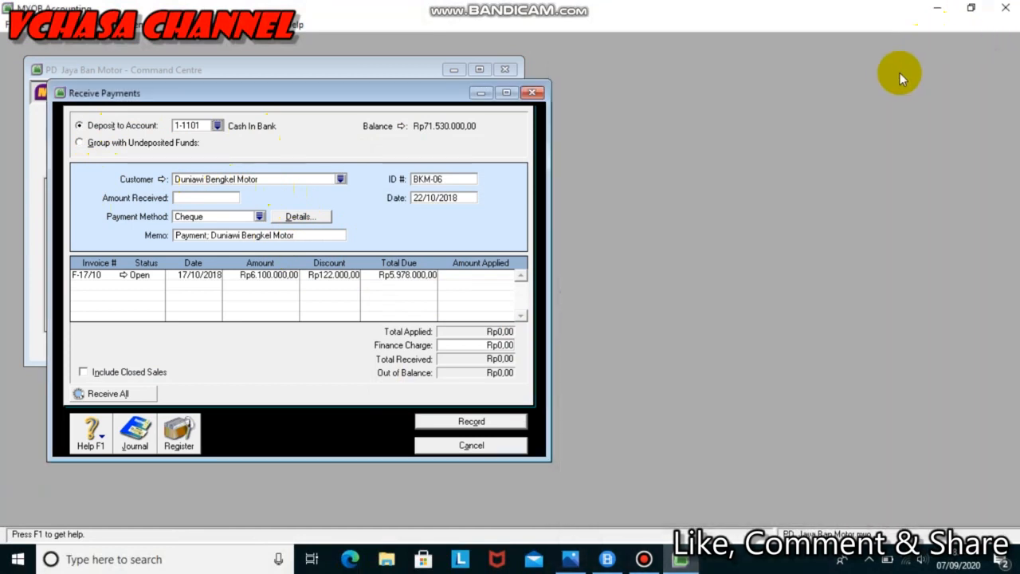
left_click(340, 178)
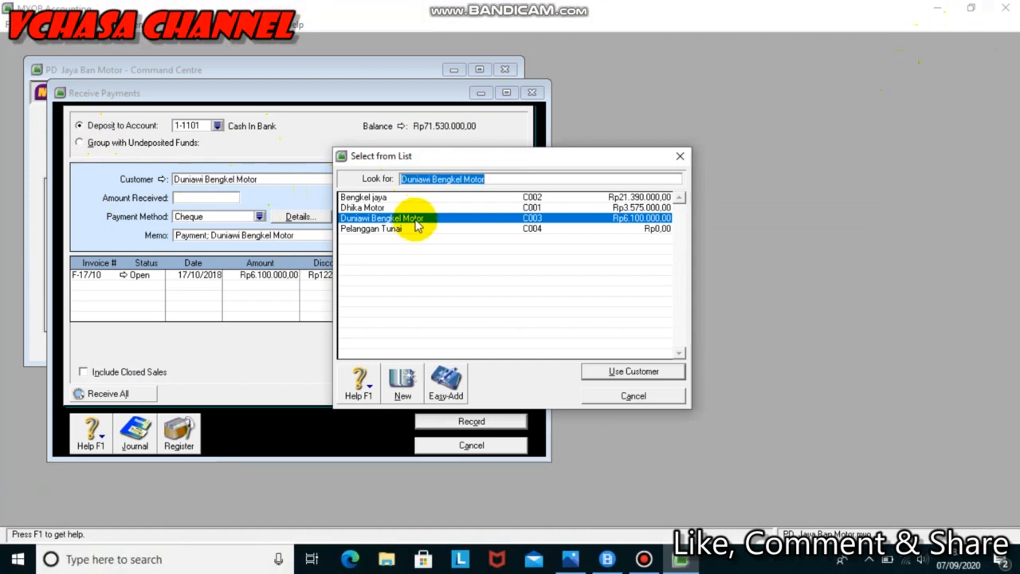
left_click(414, 221)
left_click(596, 373)
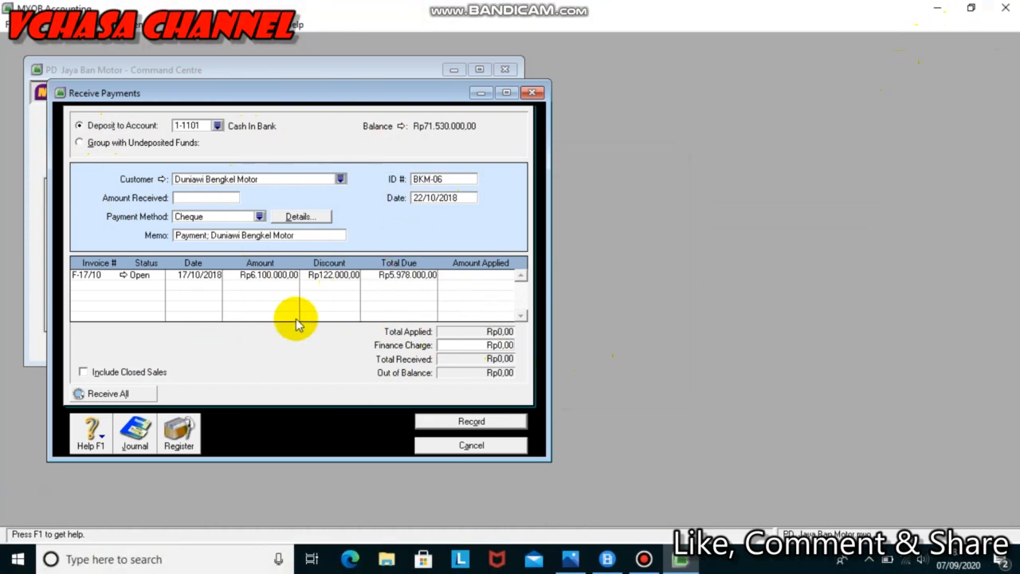
Step: Check the payment ID against the voucher photo and set the payment method to Cheque
left_click(436, 185)
left_click(569, 559)
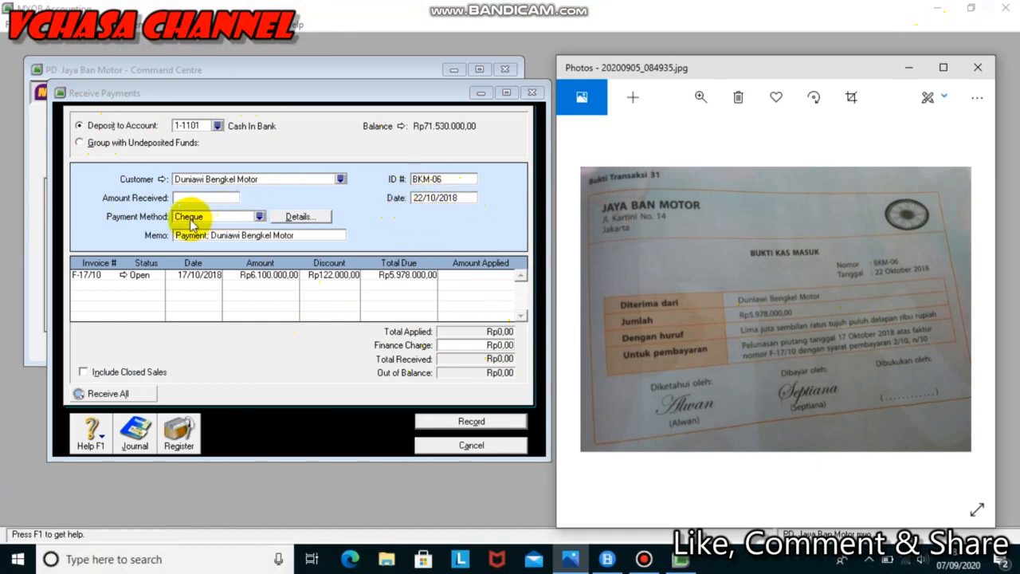
left_click(259, 216)
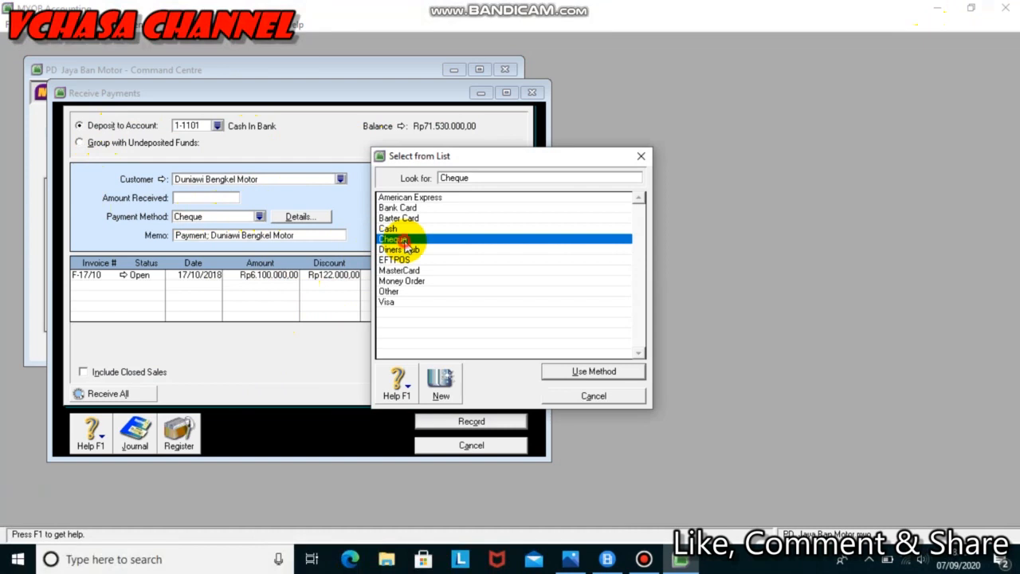
left_click(562, 372)
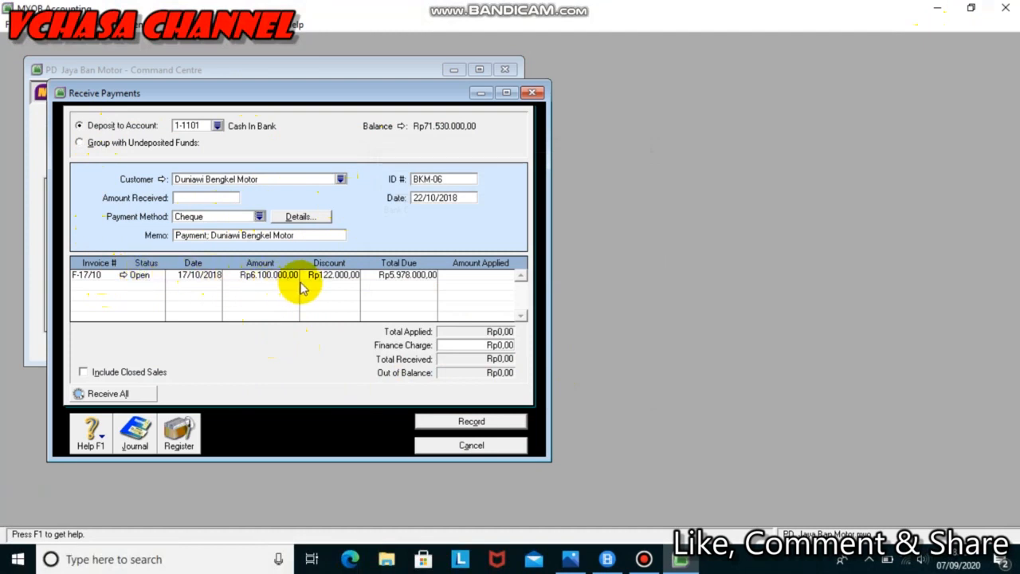
Step: Compare the payment terms with the voucher and apply Rp5.978.000 to the open invoice dated 17/10/2018
left_click(466, 279)
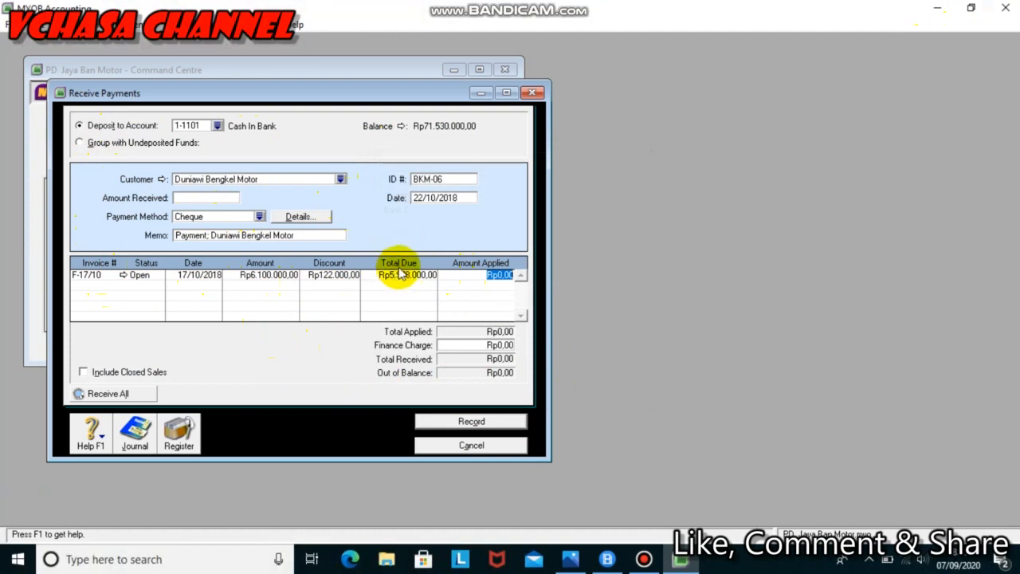
left_click(569, 560)
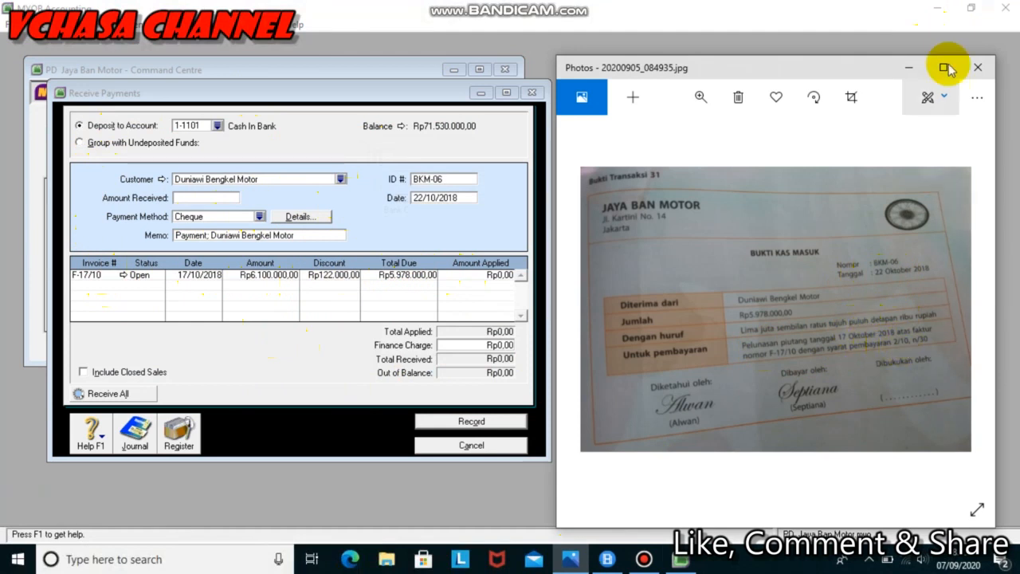
left_click(908, 67)
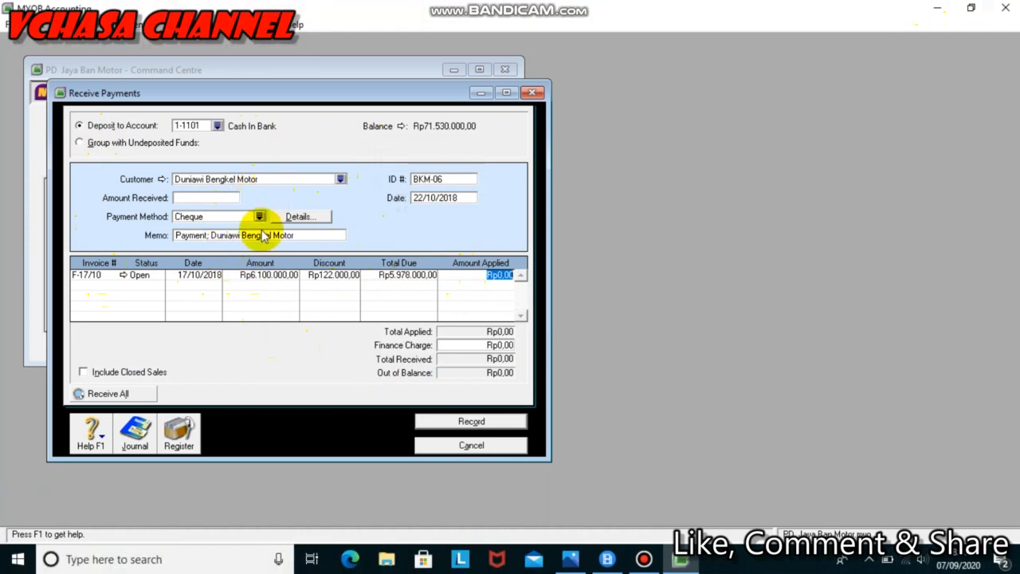
left_click(325, 279)
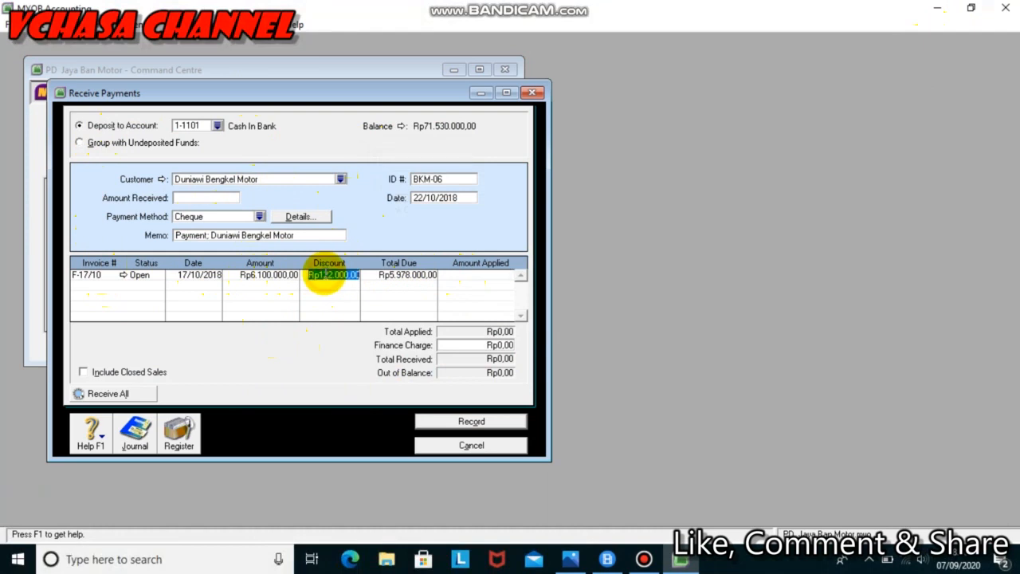
left_click(482, 275)
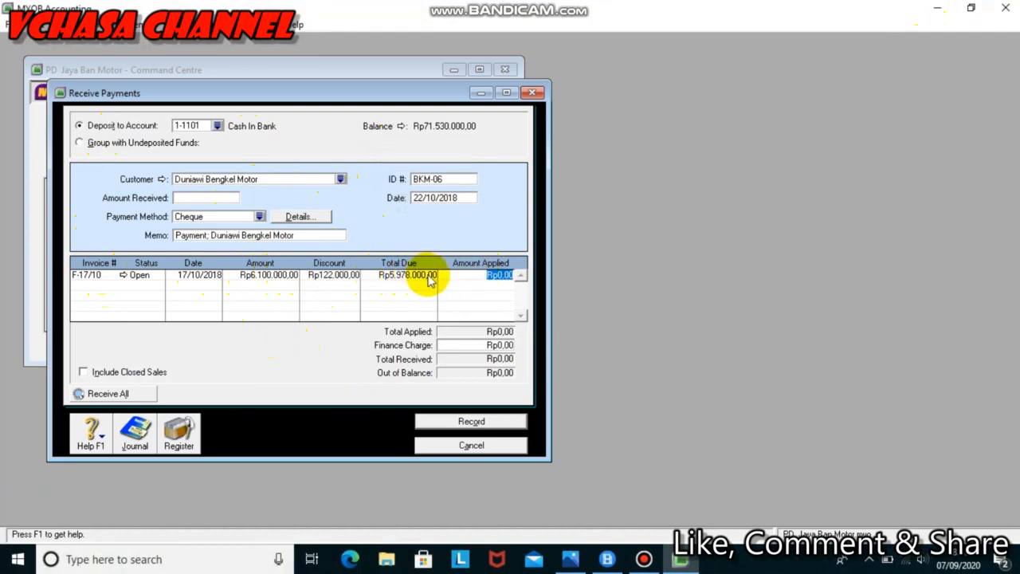
type("5")
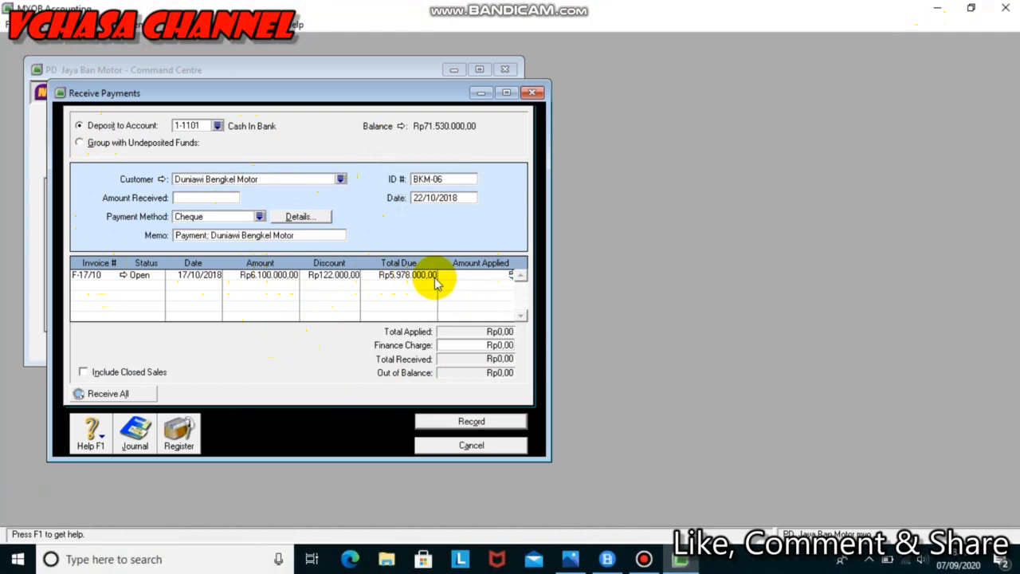
type("878")
key("BackSpace")
key("BackSpace")
key("BackSpace")
type("978000")
key("Tab")
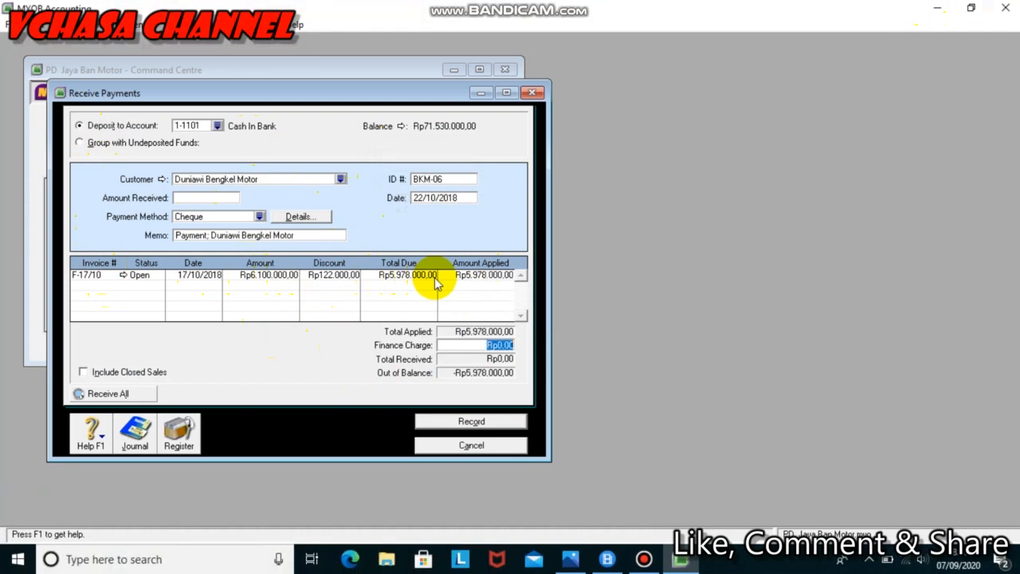
Step: Fill in Rp5.978.000 as the amount received and review the transaction recap
left_click(204, 200)
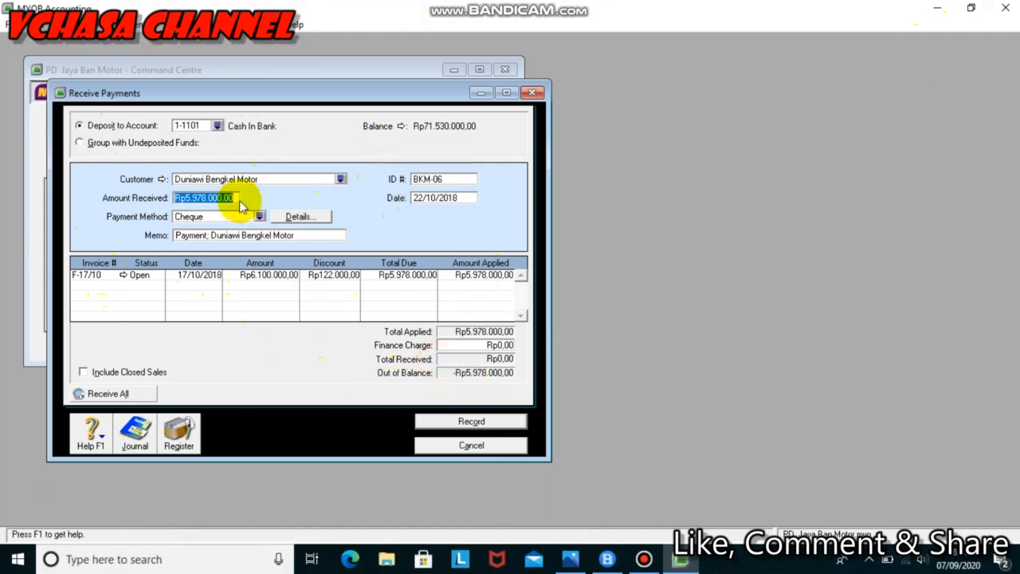
key("Tab")
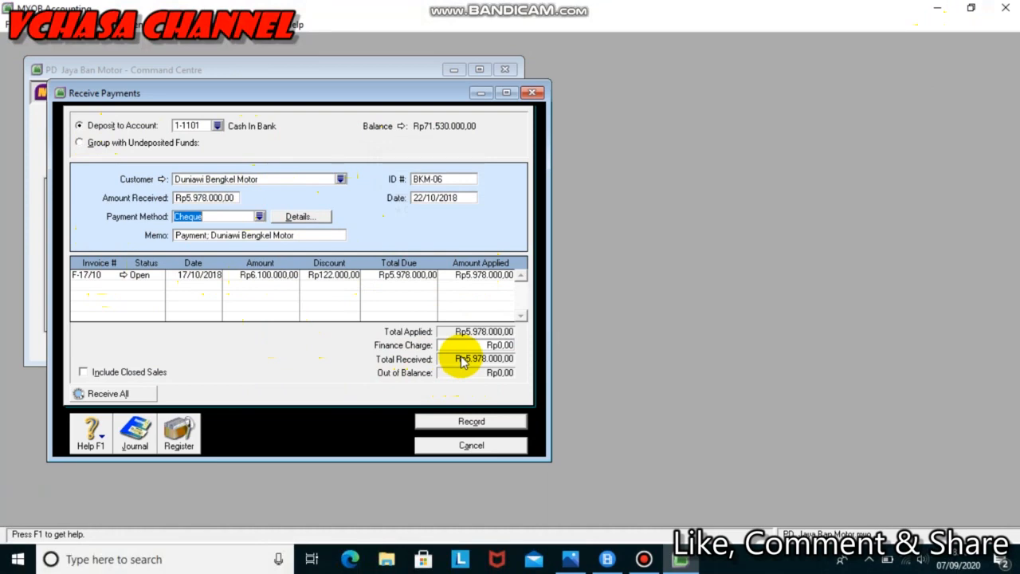
key("ctrl+r")
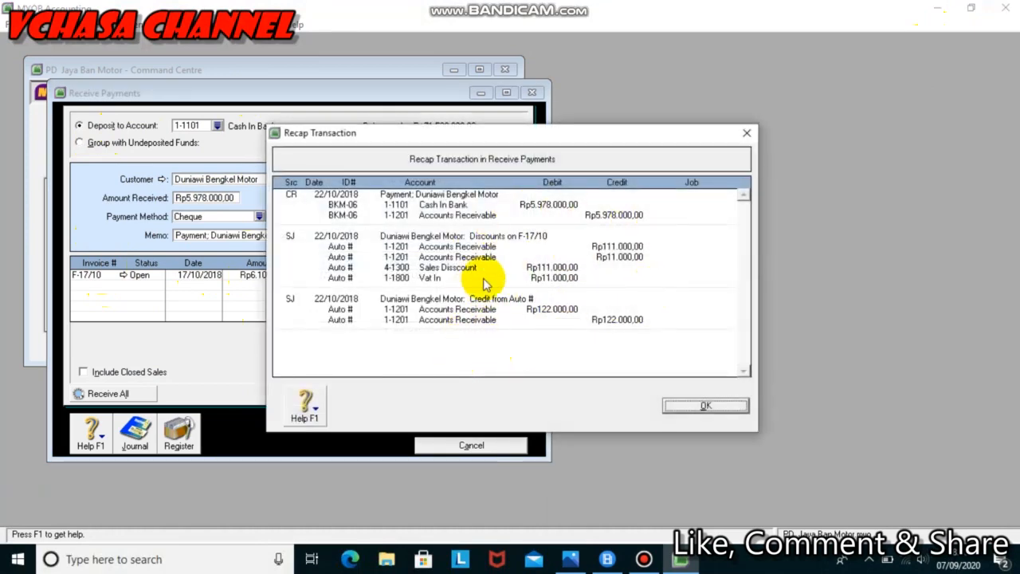
left_click(716, 408)
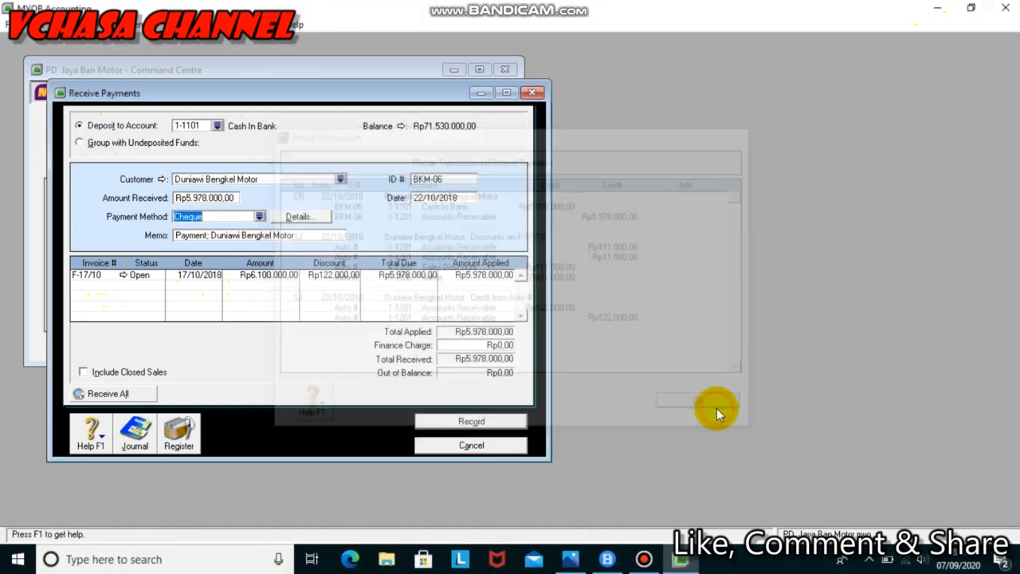
Step: Record the customer payment, leaving the discount's credit invoice for printing later, and close Receive Payments
left_click(469, 423)
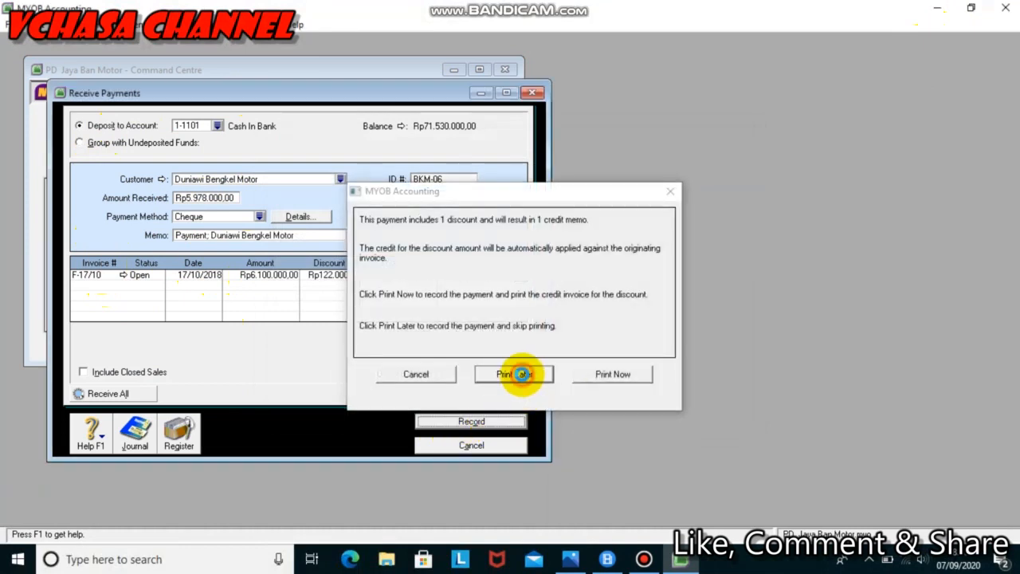
left_click(522, 374)
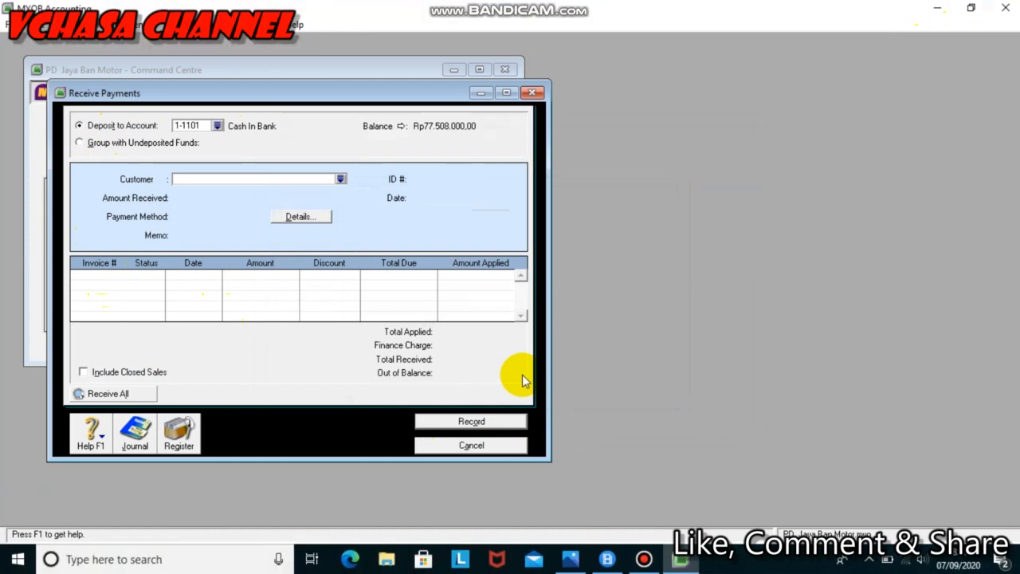
key("Escape")
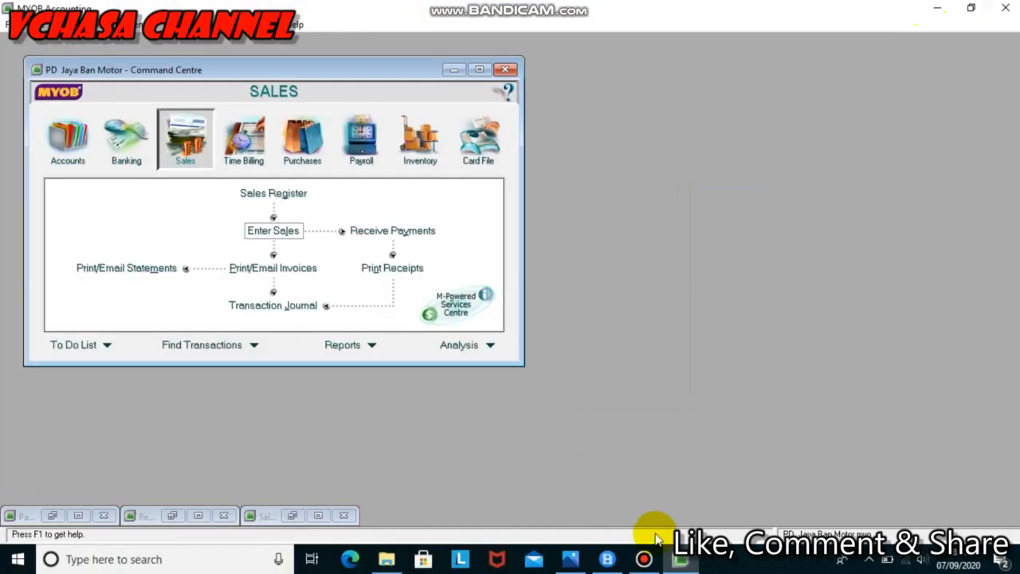
Step: Switch to Photos and bring up the Bukti Transaksi 32 cash payment voucher for Cahaya Sakti
left_click(570, 559)
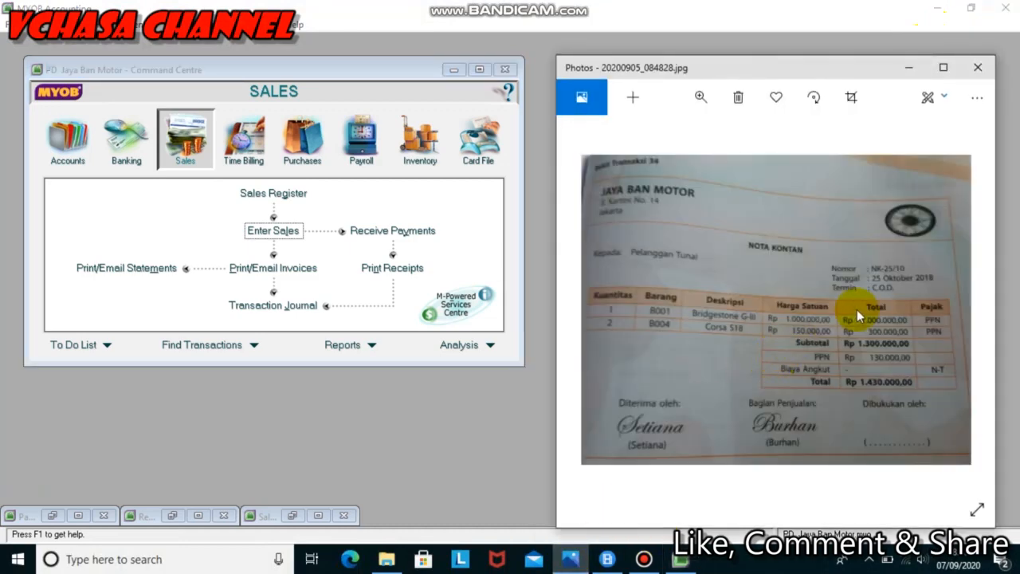
left_click(958, 303)
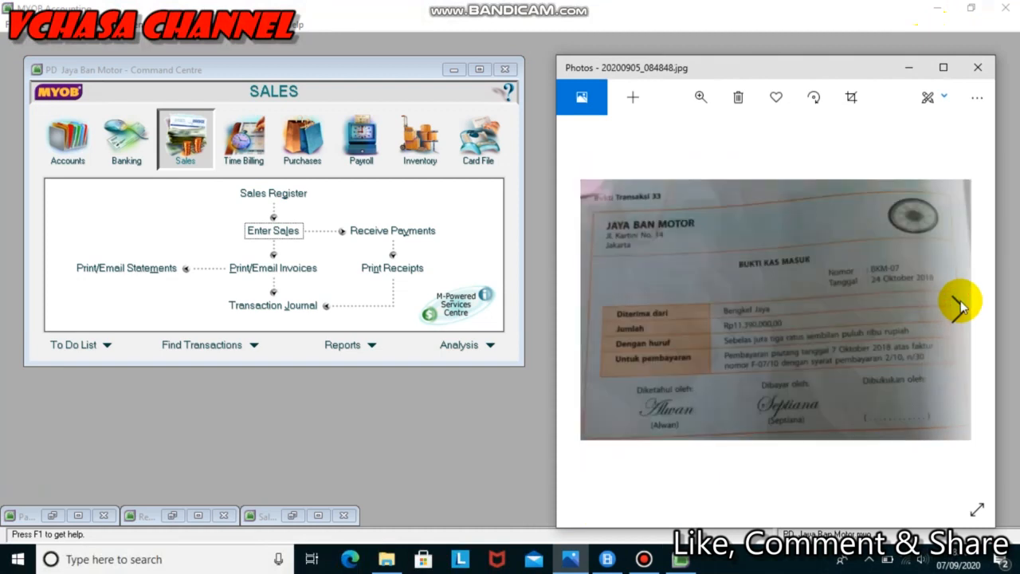
left_click(958, 303)
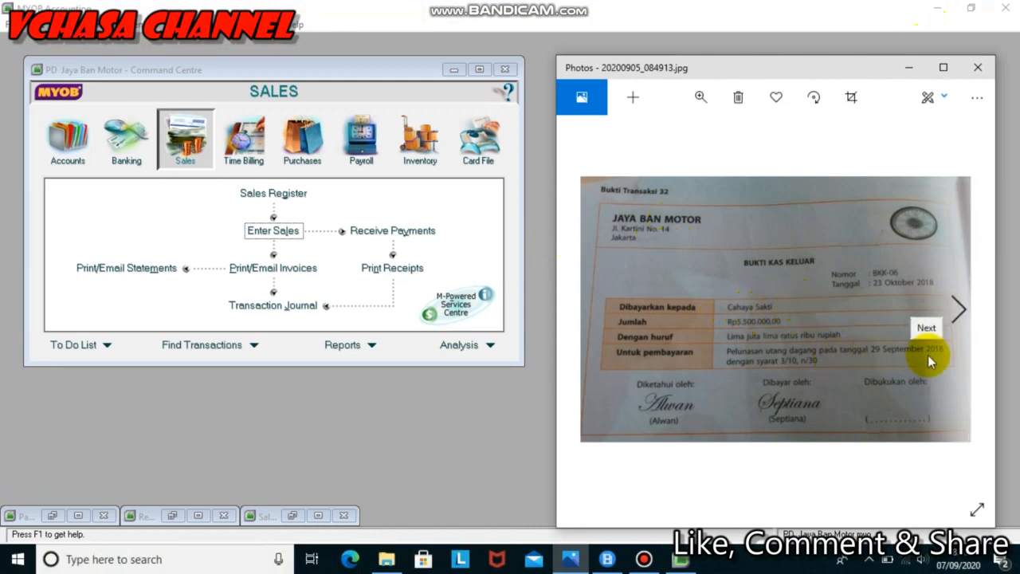
Step: Return to MYOB's Purchases area and restore the prepared Pay Bills entry for supplier Cahaya Sakti
left_click(909, 70)
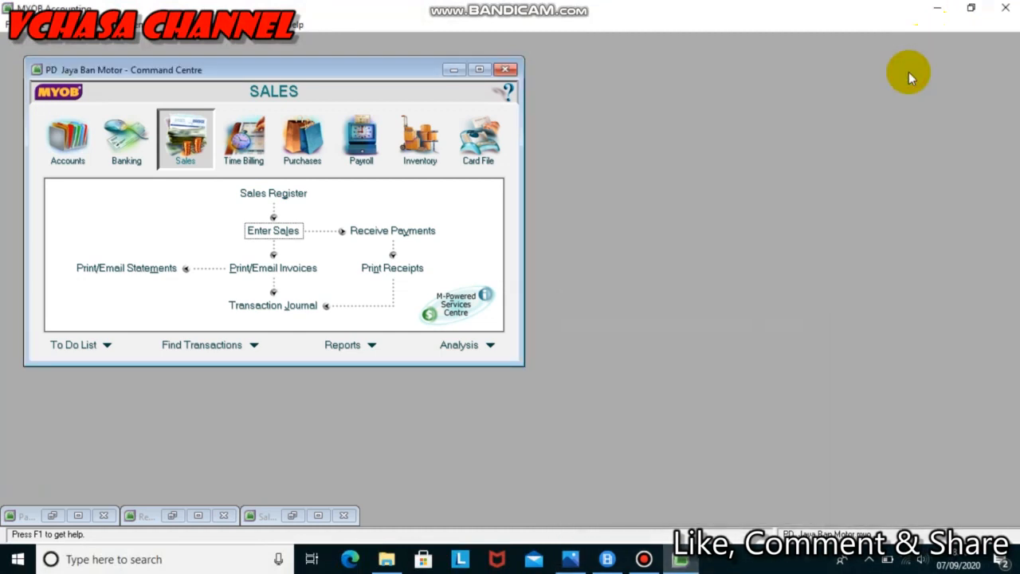
left_click(303, 140)
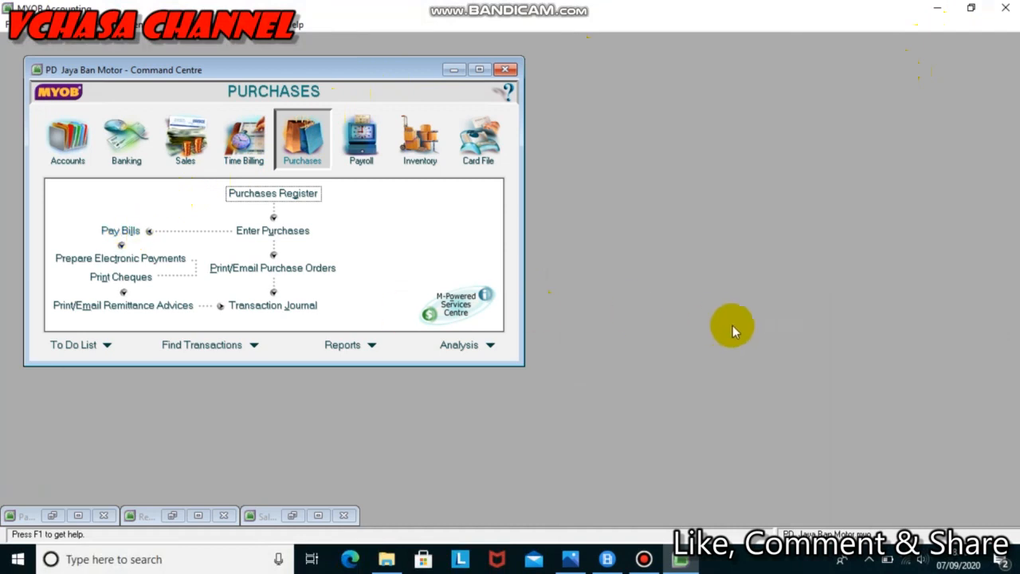
left_click(573, 565)
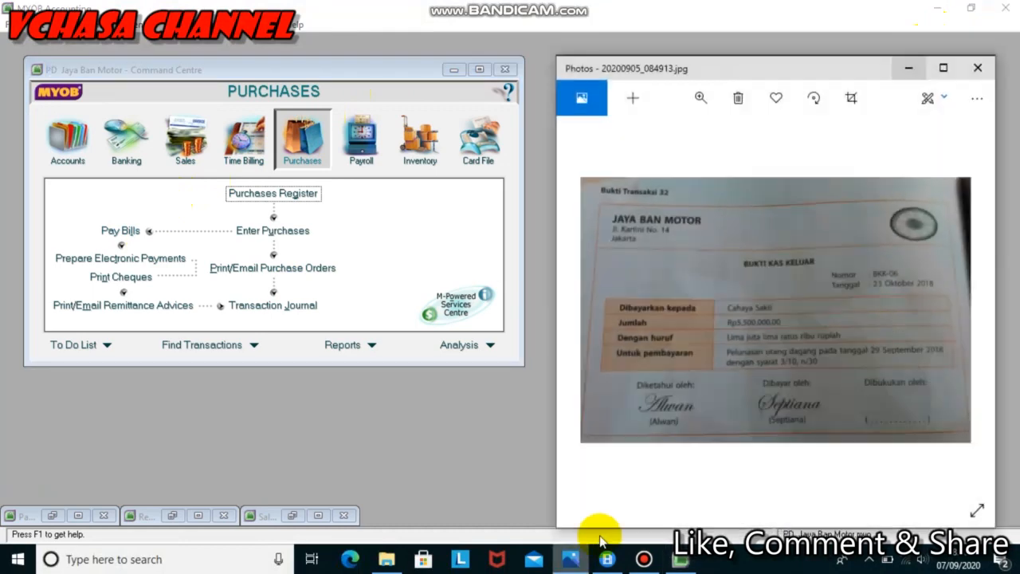
left_click(909, 70)
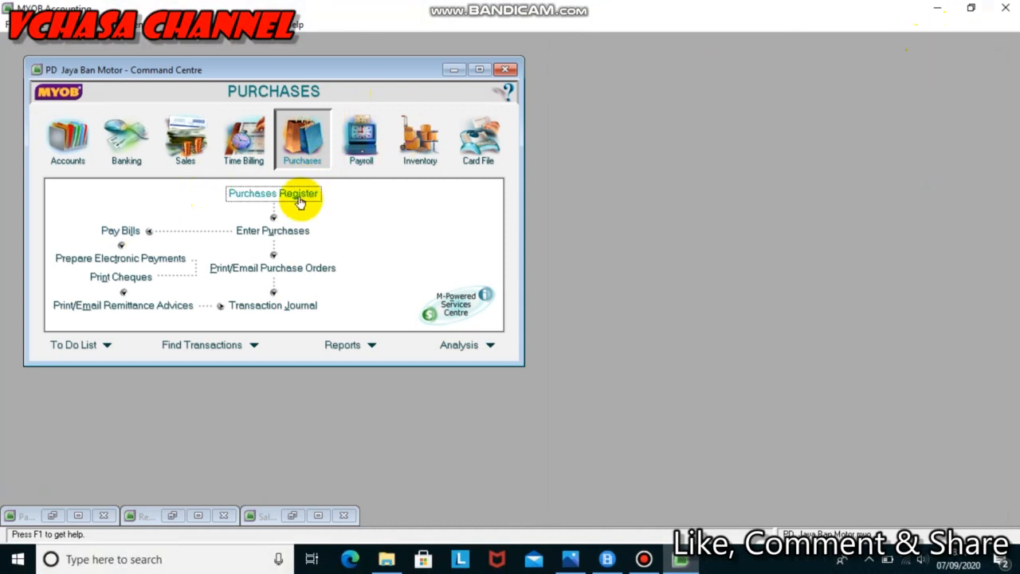
left_click(121, 233)
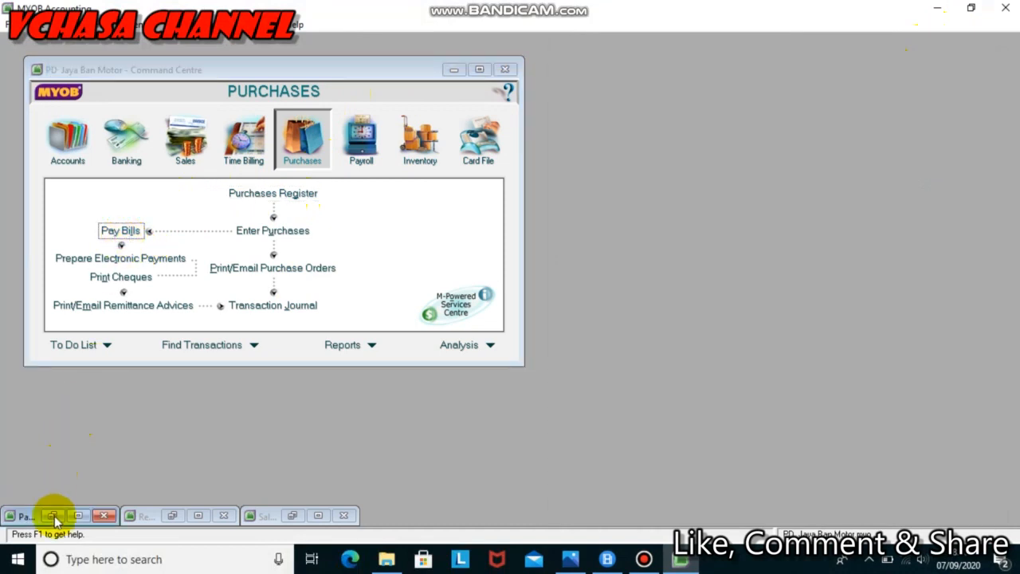
left_click(52, 516)
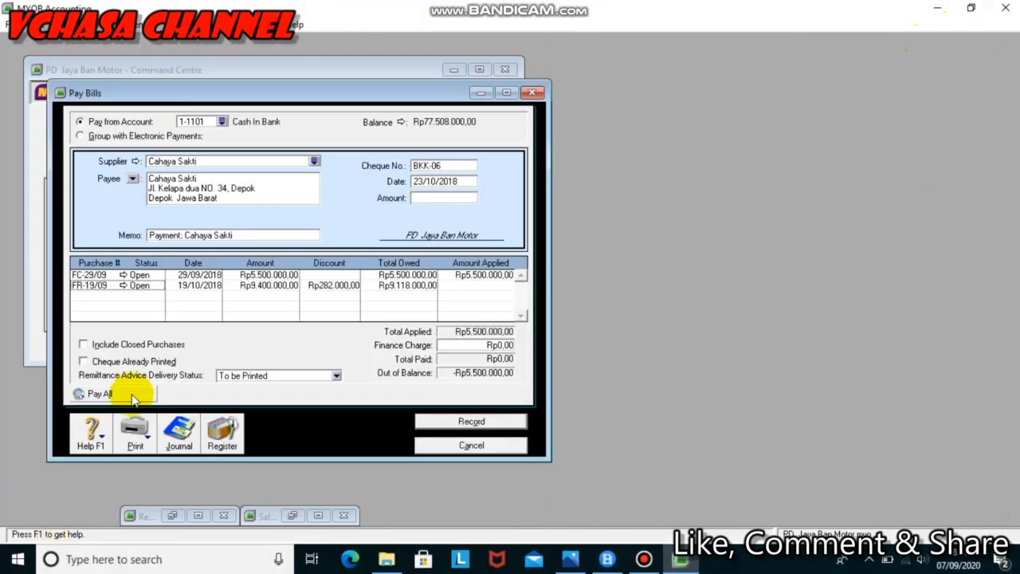
Step: Use account 1-1101 Cash In Bank as the account to pay from, checking the choice against the voucher
left_click(223, 122)
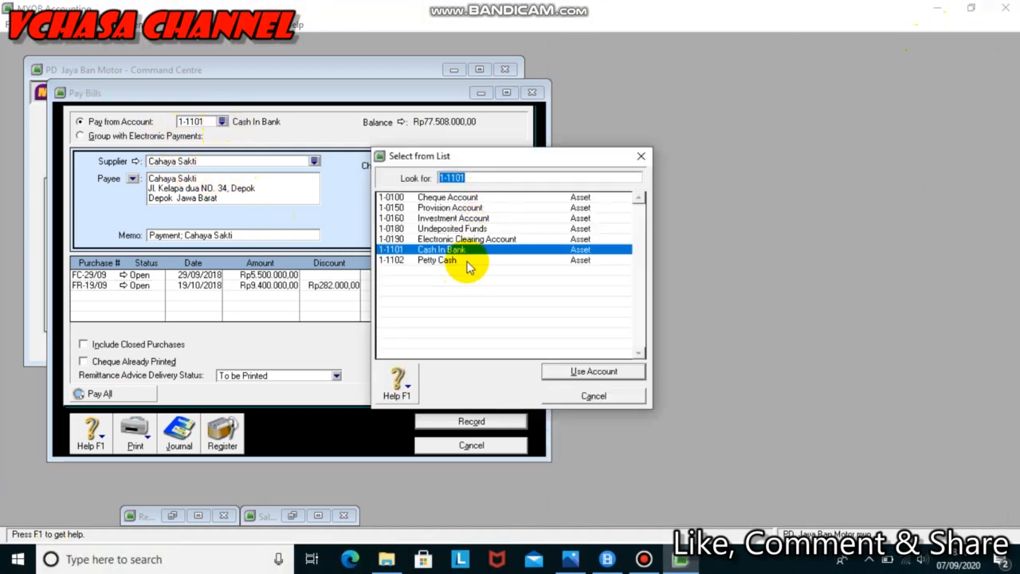
left_click(570, 560)
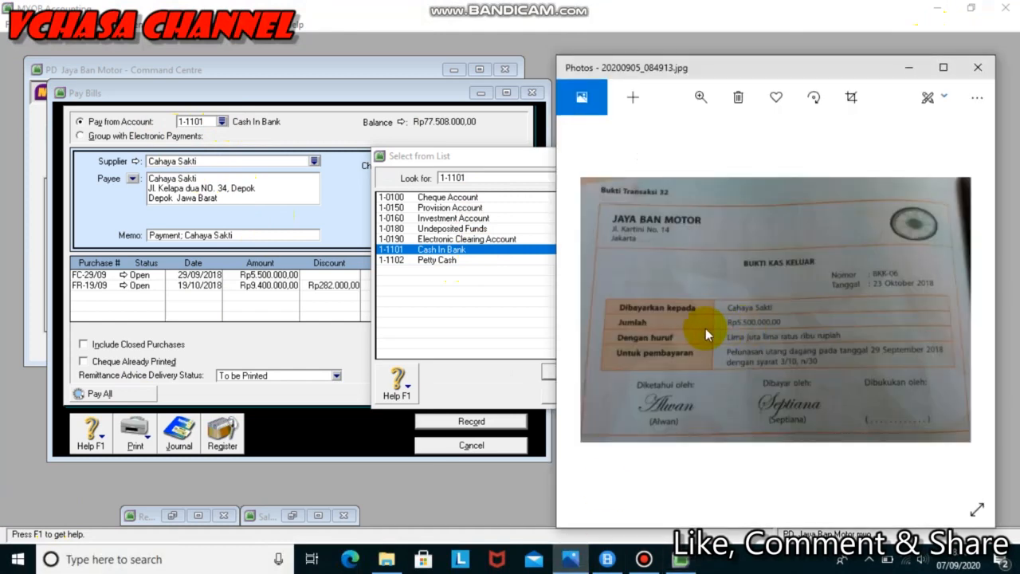
left_click(903, 72)
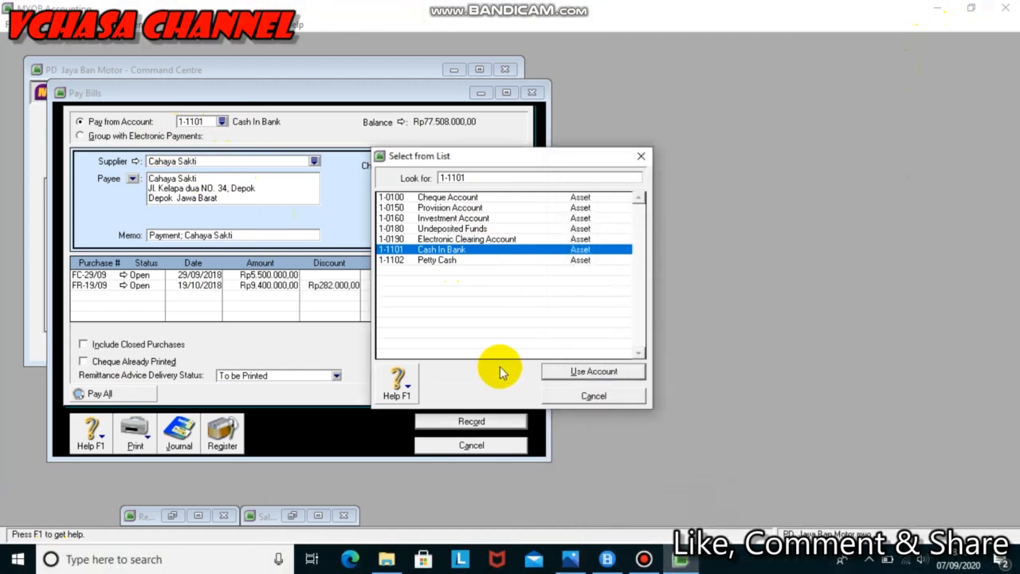
left_click(556, 371)
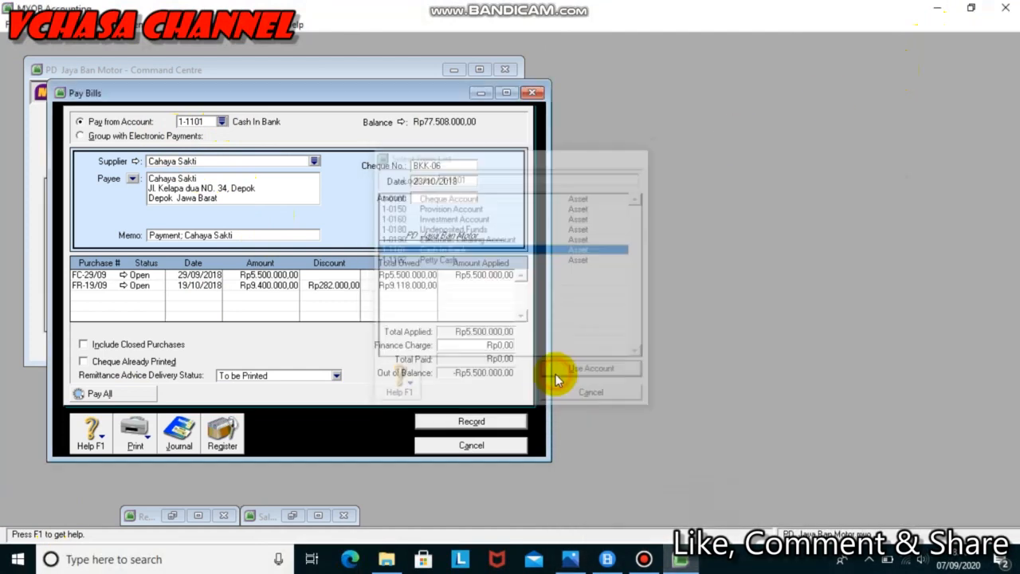
Step: Enter BKK-06 as the cheque number and check the date, supplier and payment terms against the voucher
left_click(451, 165)
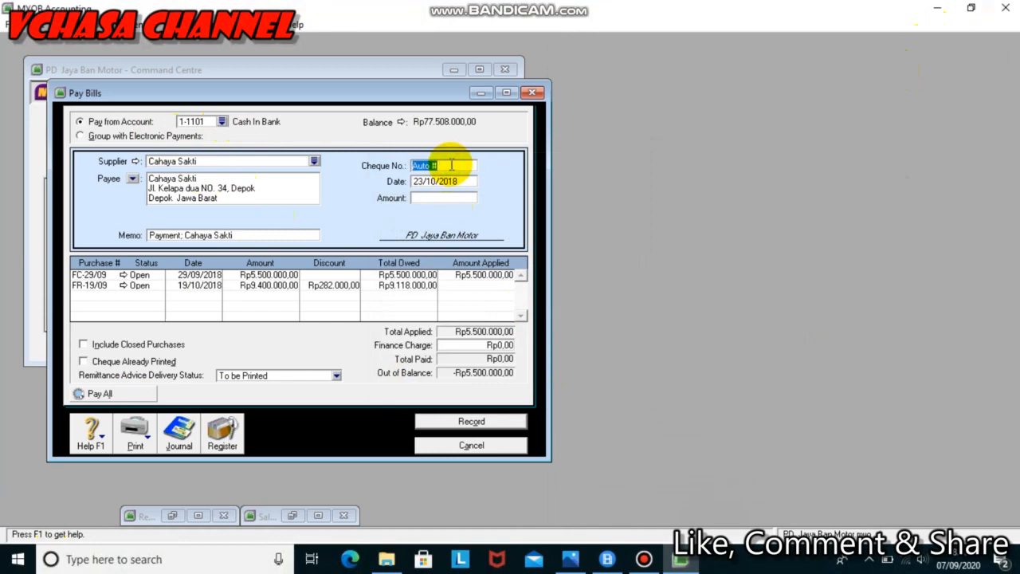
key("BackSpace")
left_click(570, 559)
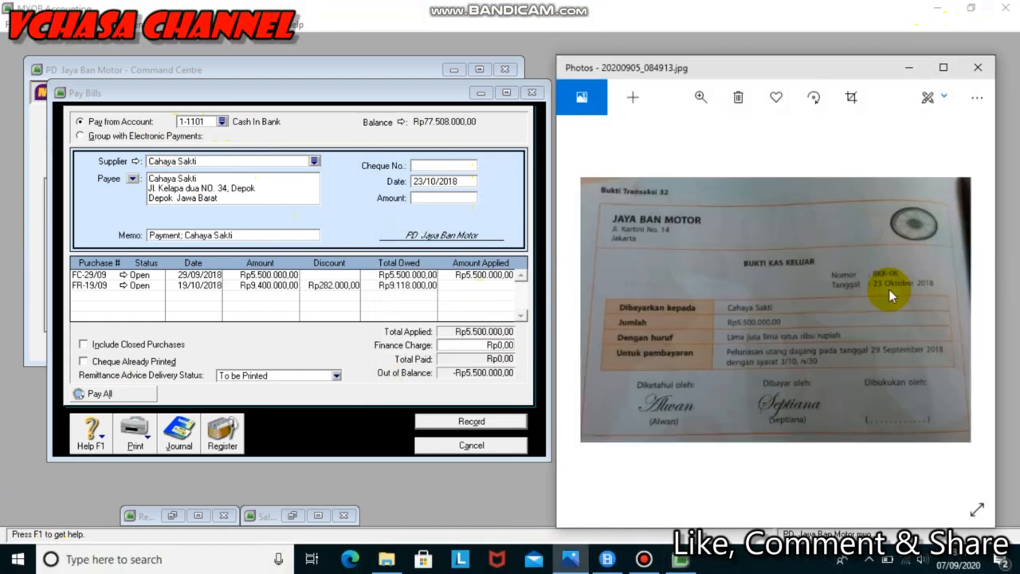
left_click(909, 69)
type("BKK-06")
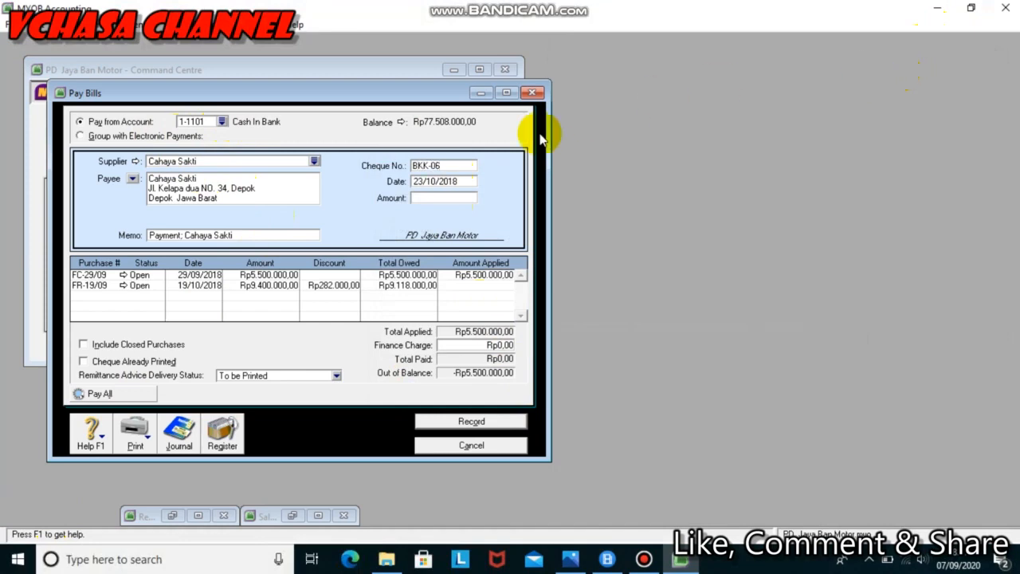
left_click(573, 560)
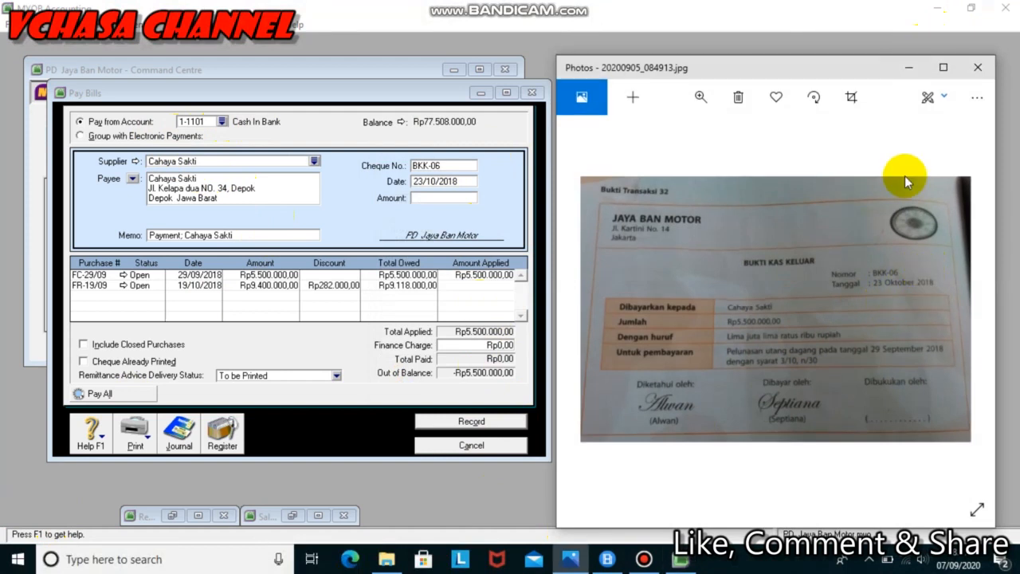
left_click(910, 70)
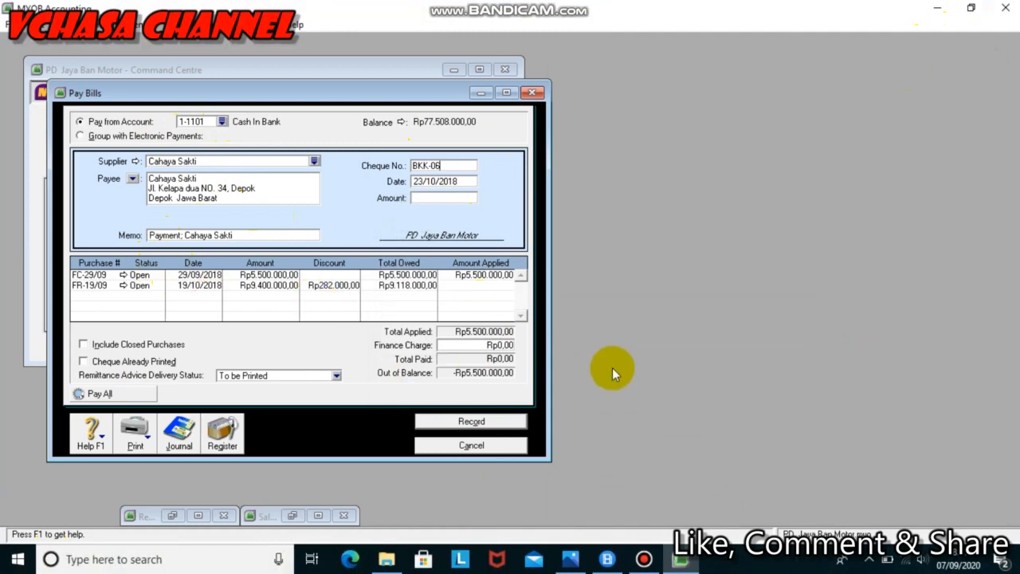
left_click(579, 558)
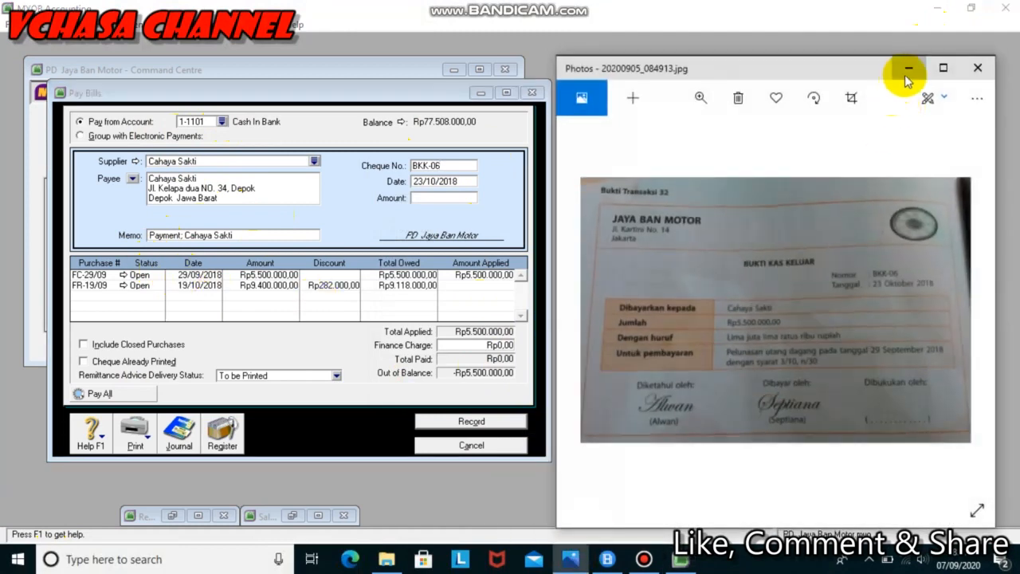
left_click(906, 71)
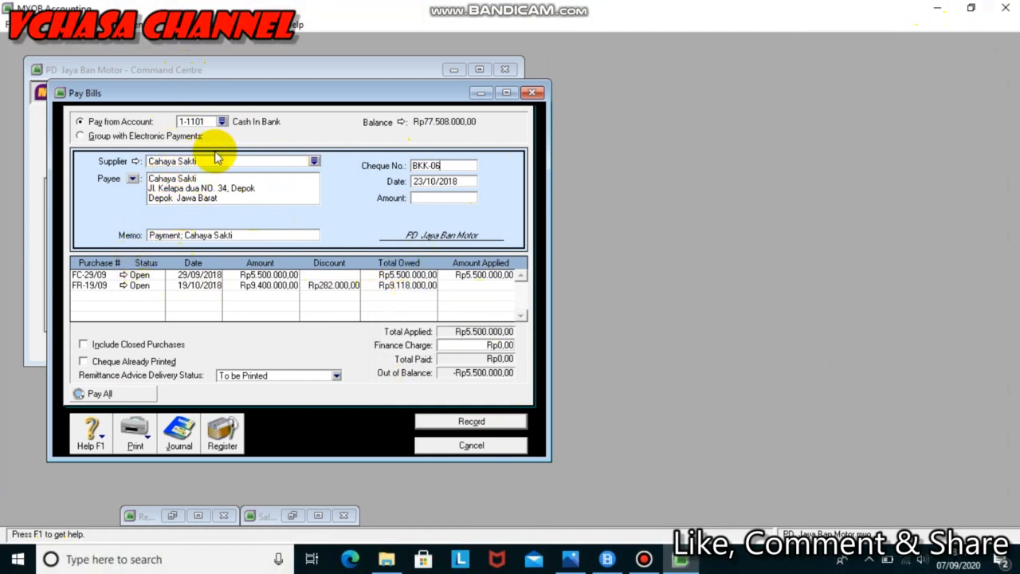
left_click(476, 275)
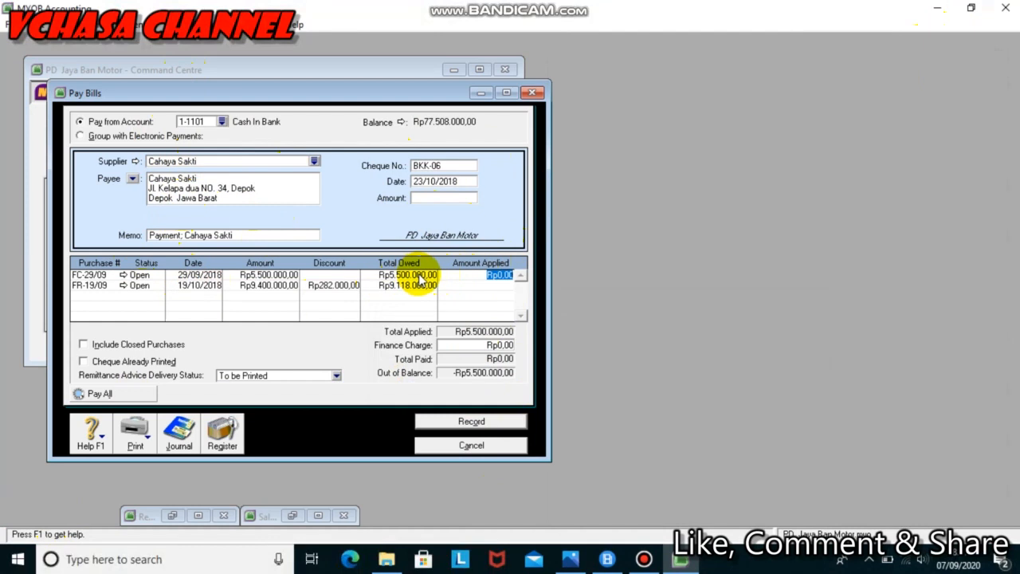
type("550.000")
key("Tab")
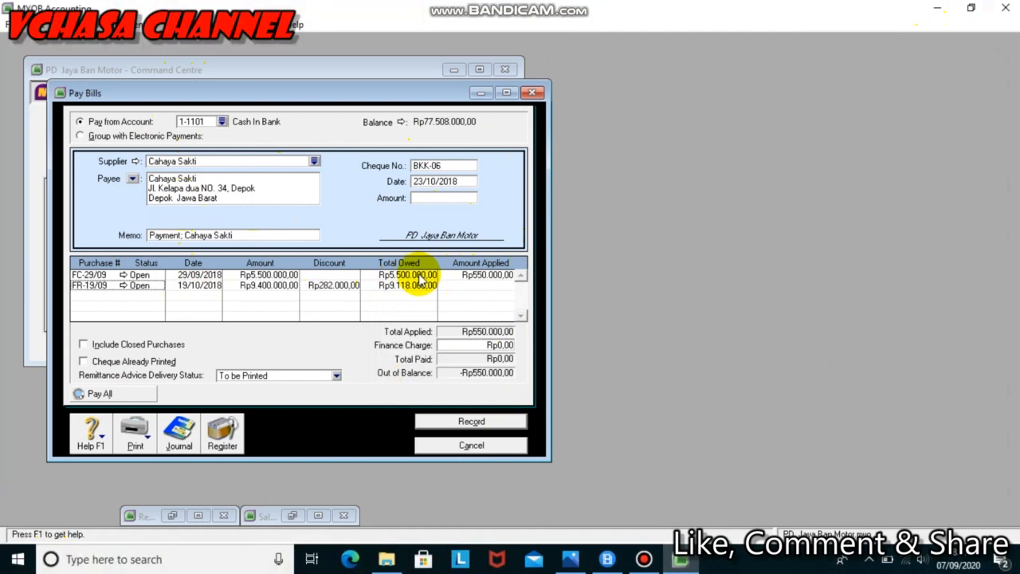
Step: Apply Rp5.500.000 to the open Cahaya Sakti purchase dated 29/09/2018
left_click(500, 275)
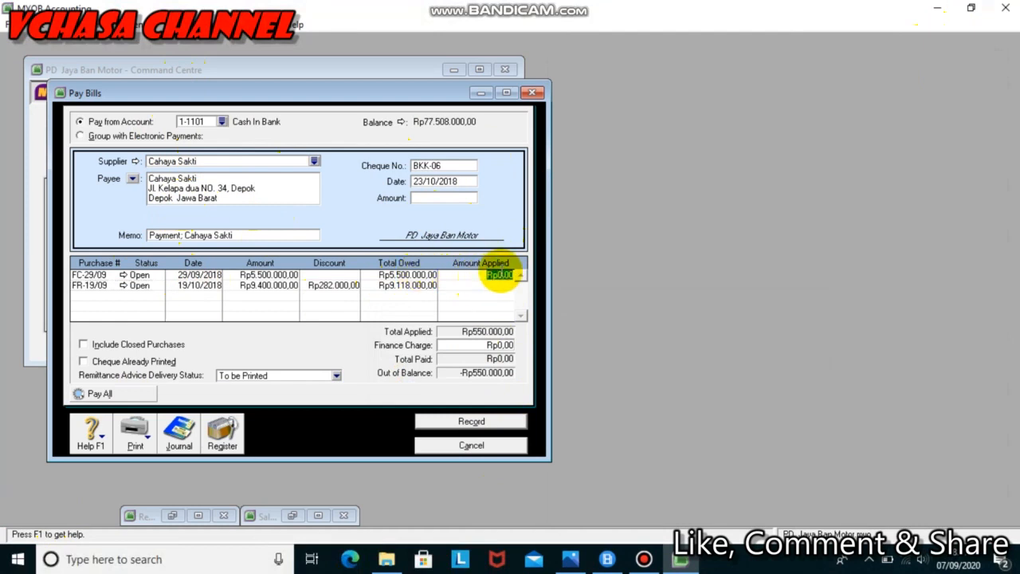
key("BackSpace")
type("5.500.00")
type("0")
key("Tab")
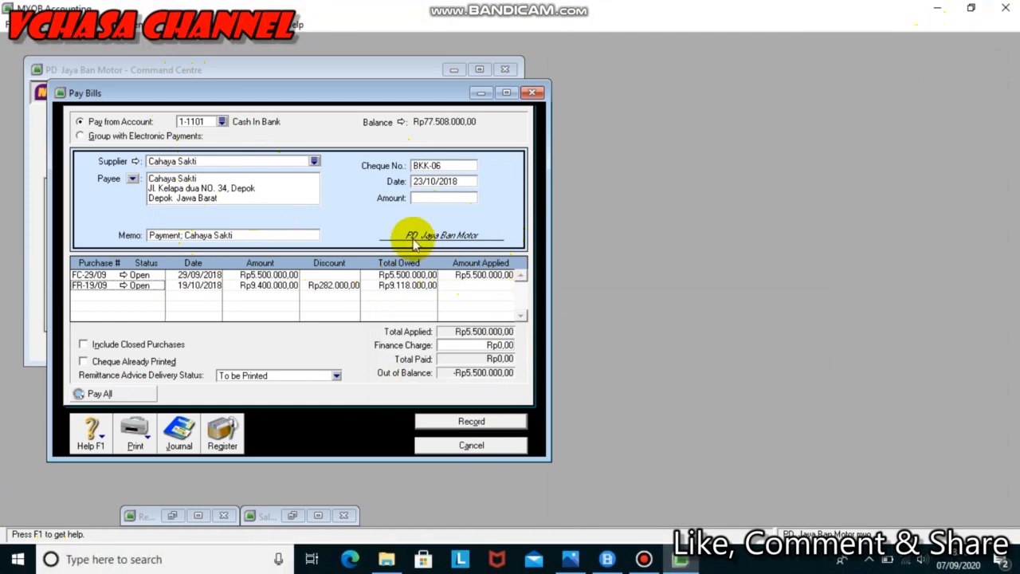
Step: Fill in Rp5.500.000 as the amount paid to Cahaya Sakti
left_click(423, 201)
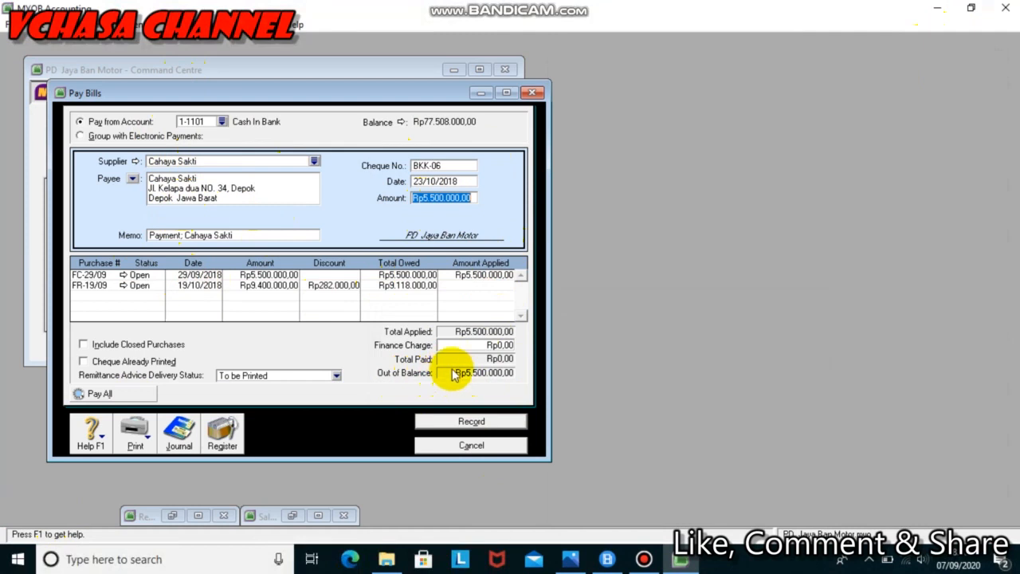
key("Tab")
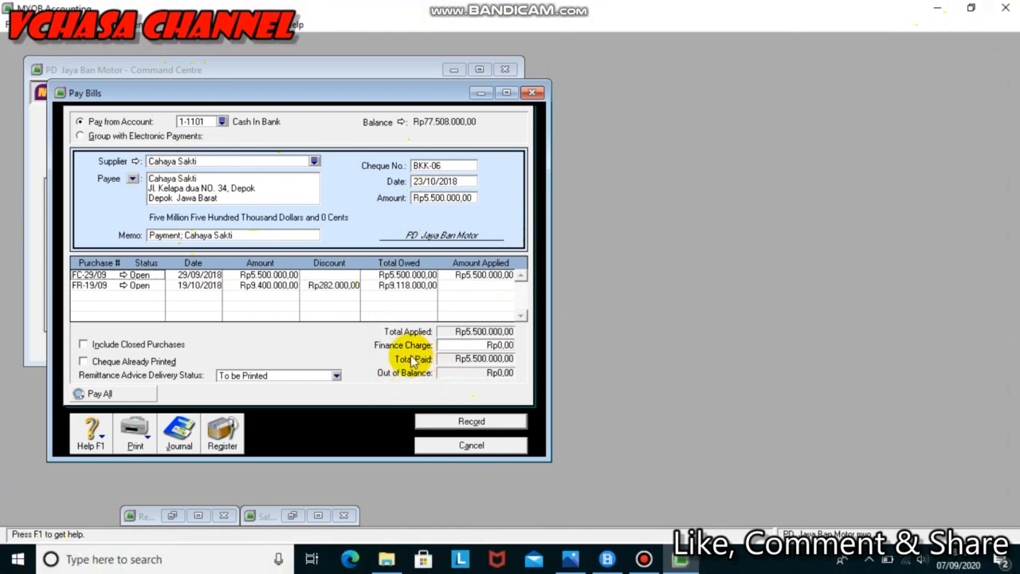
left_click(414, 360)
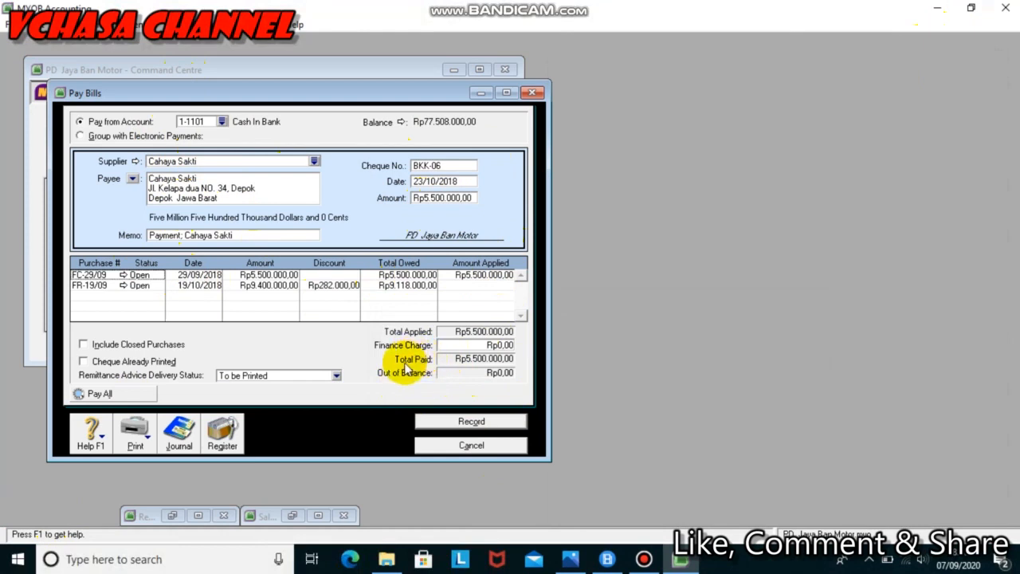
Step: Review the transaction recap, then record the supplier payment and close Pay Bills
key("ctrl+r")
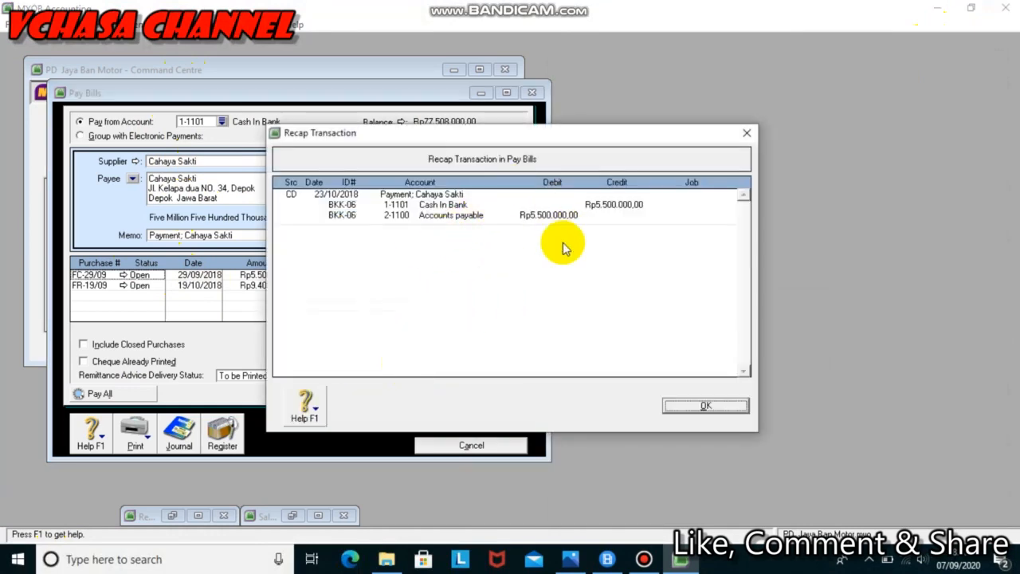
left_click(671, 411)
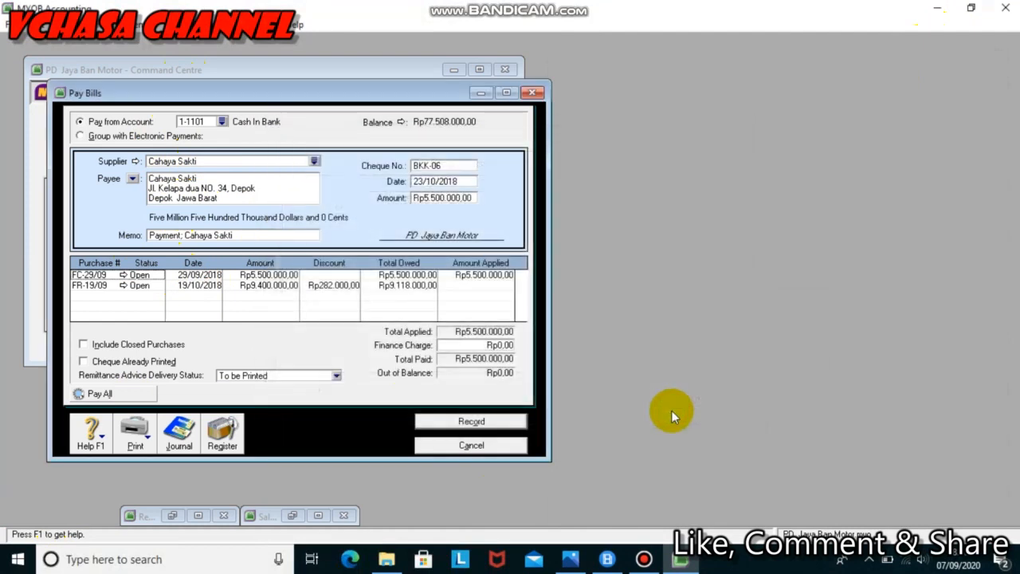
left_click(471, 422)
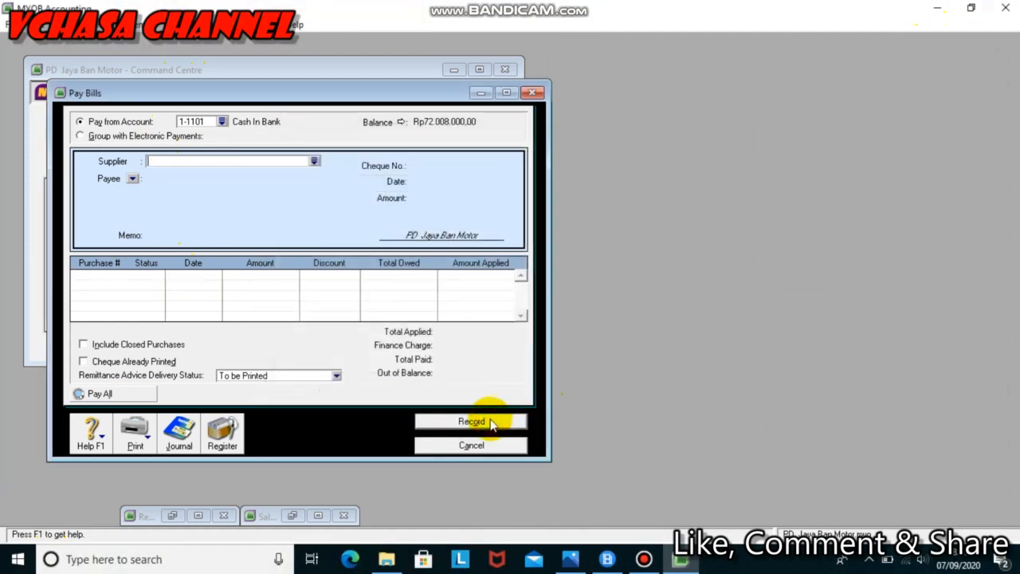
key("Escape")
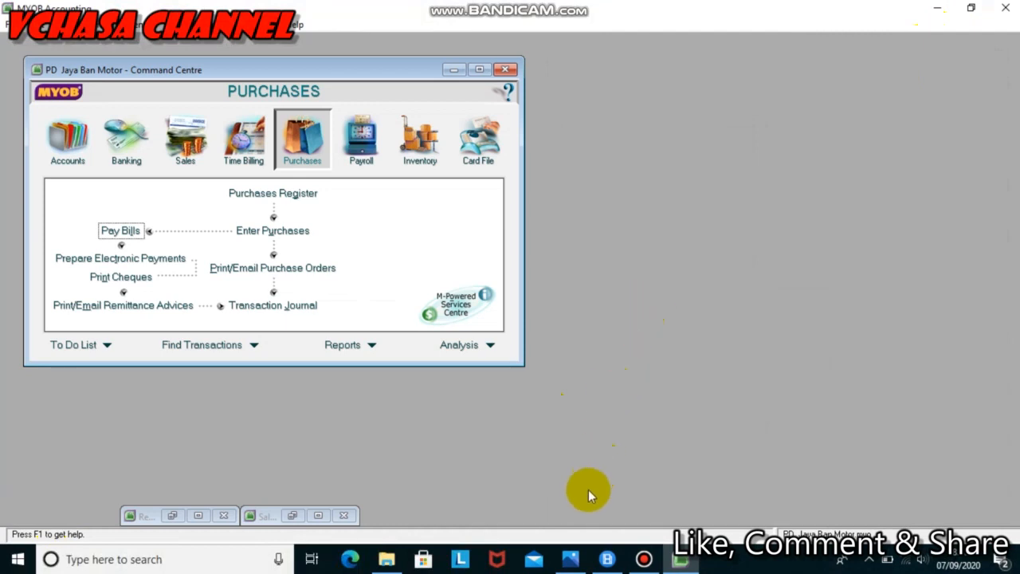
Step: Switch to Photos and read the Bukti Transaksi 33 cash receipt voucher for Bengkel Jaya, then return to MYOB
left_click(570, 559)
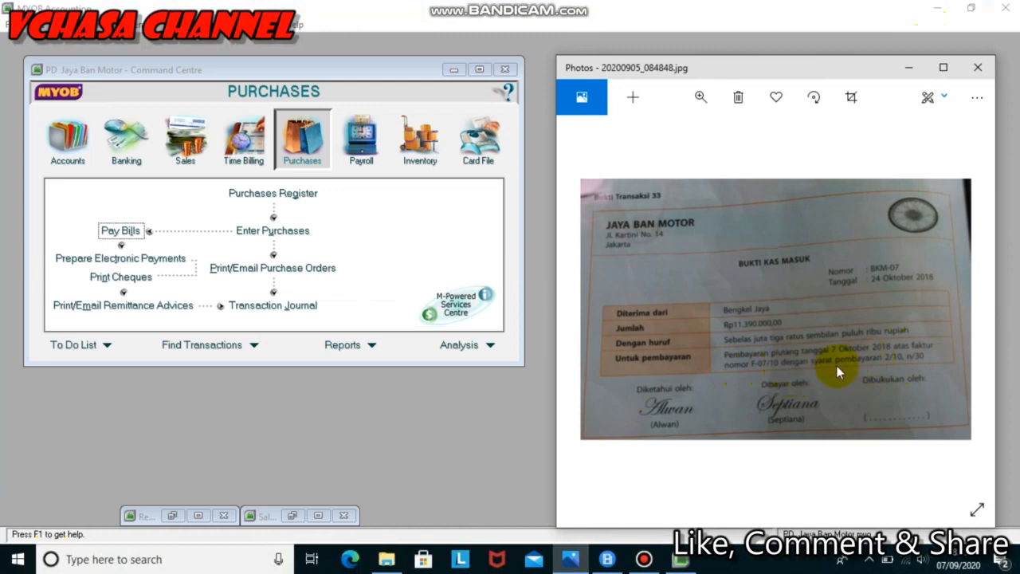
left_click(909, 70)
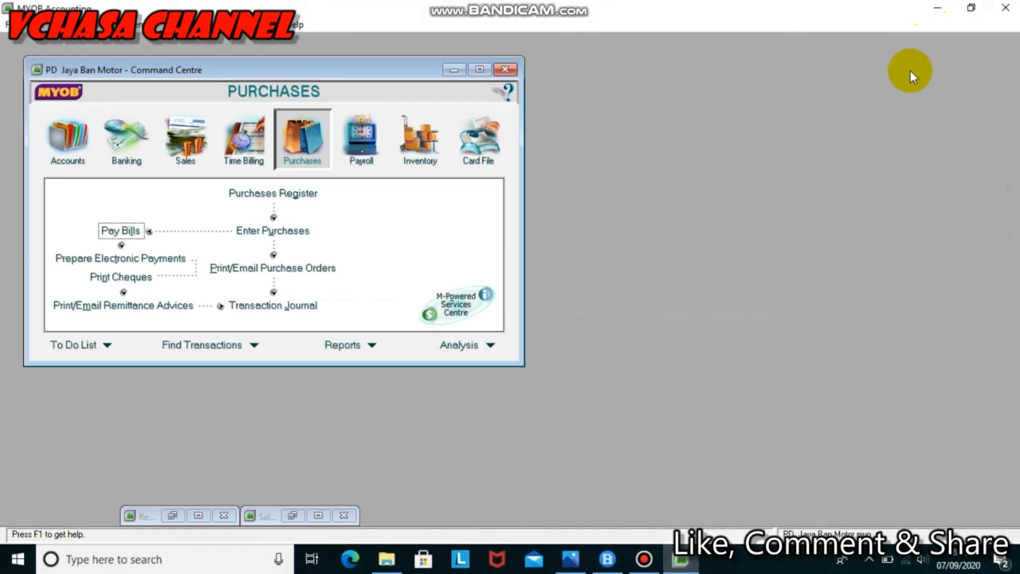
left_click(571, 555)
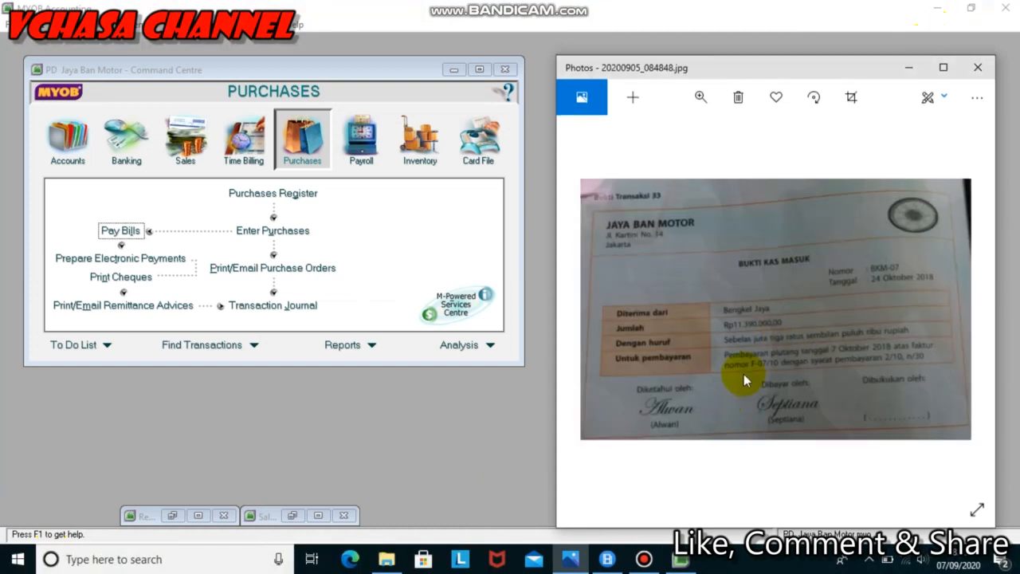
left_click(911, 69)
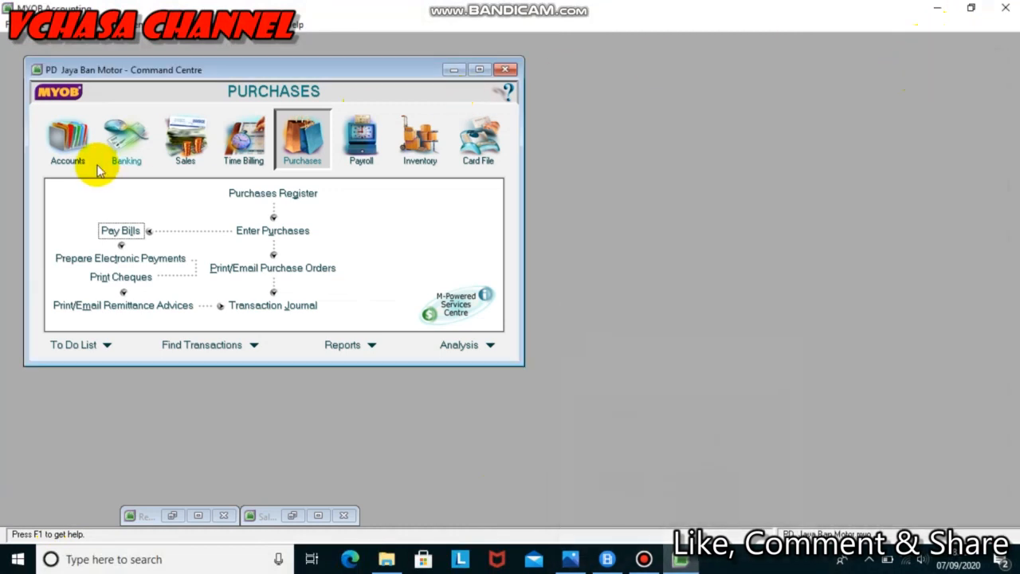
Step: Restore the minimized Receive Payments form from Sales and choose Cash In Bank as the deposit account
left_click(189, 145)
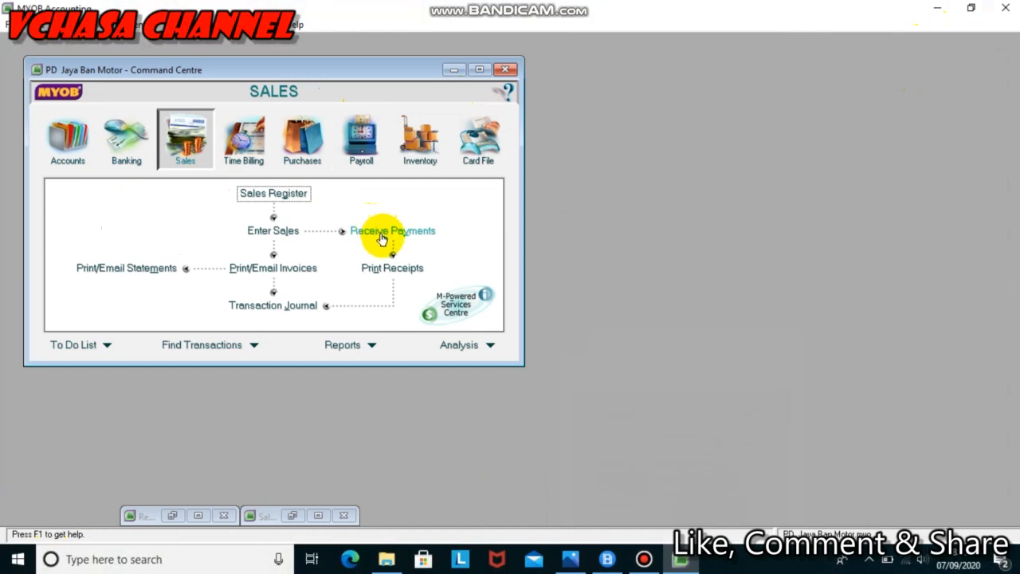
left_click(172, 515)
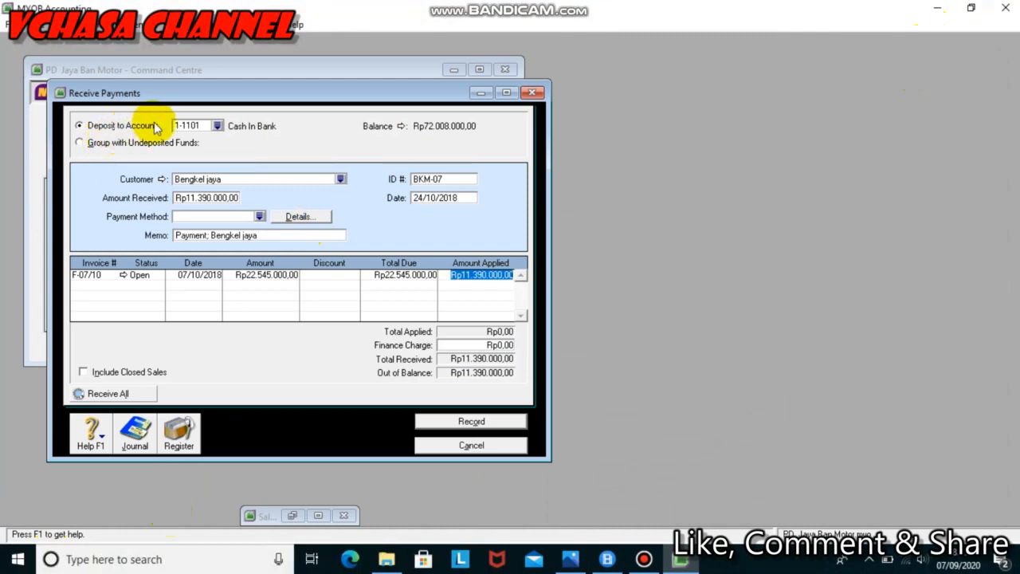
left_click(217, 125)
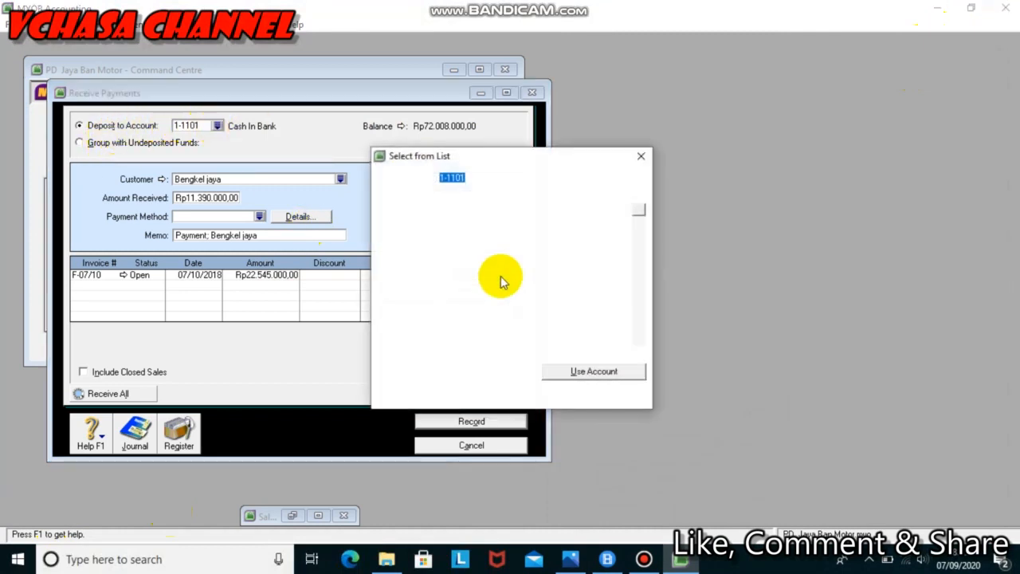
left_click(572, 373)
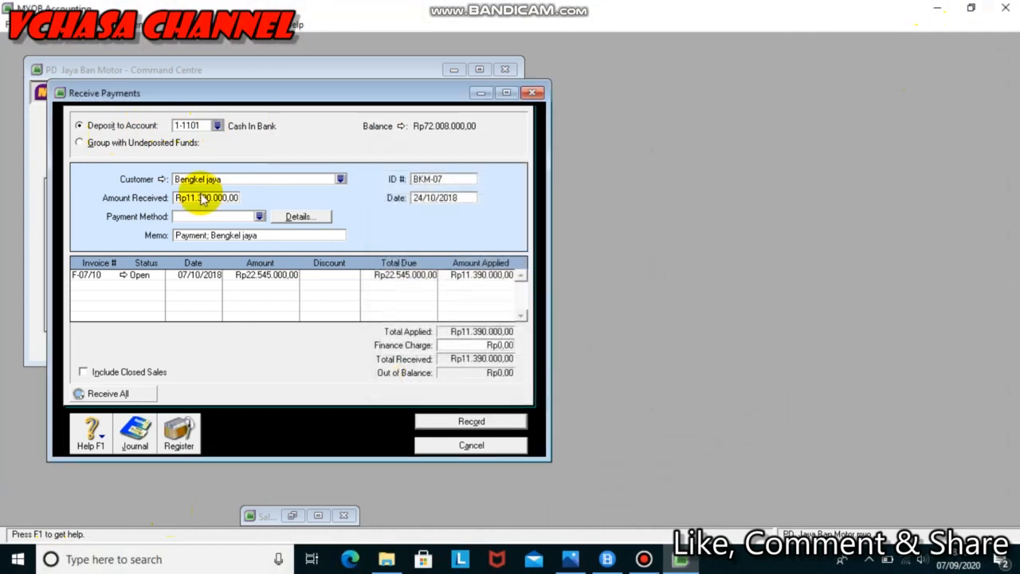
Step: Select Bengkel jaya as the paying customer after checking the payer on the cash receipt voucher in Photos
left_click(339, 179)
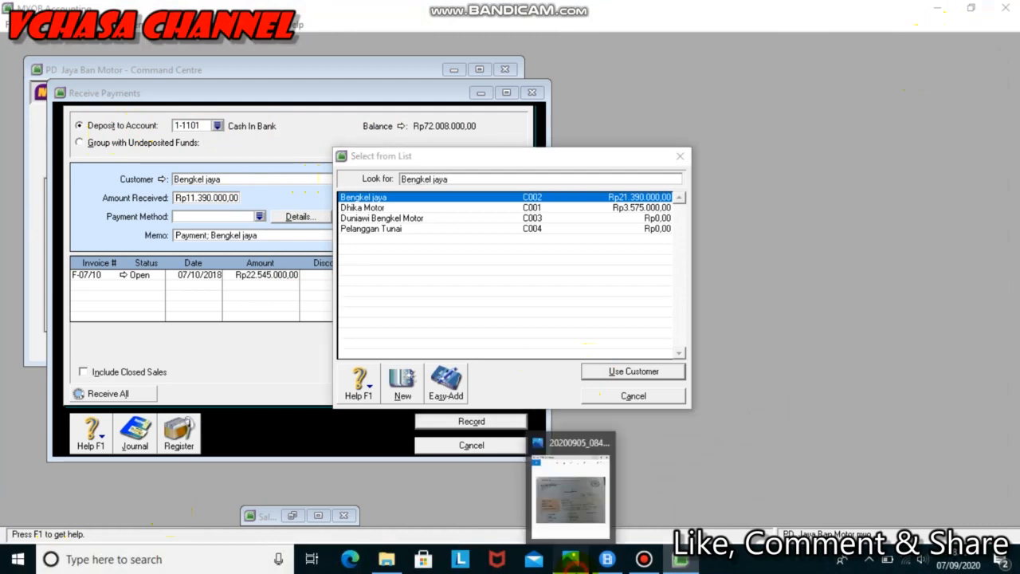
left_click(574, 487)
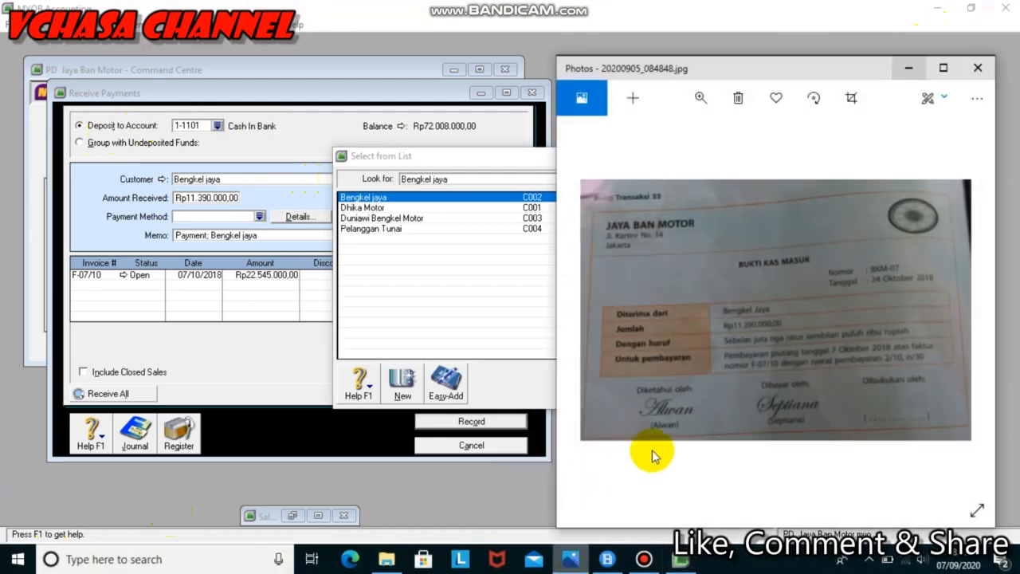
left_click(907, 68)
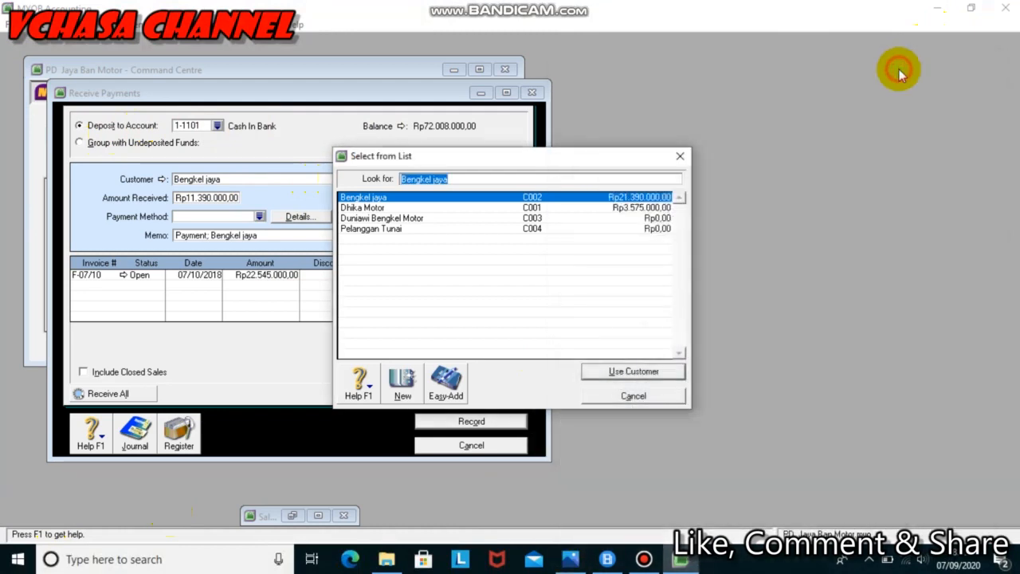
left_click(603, 373)
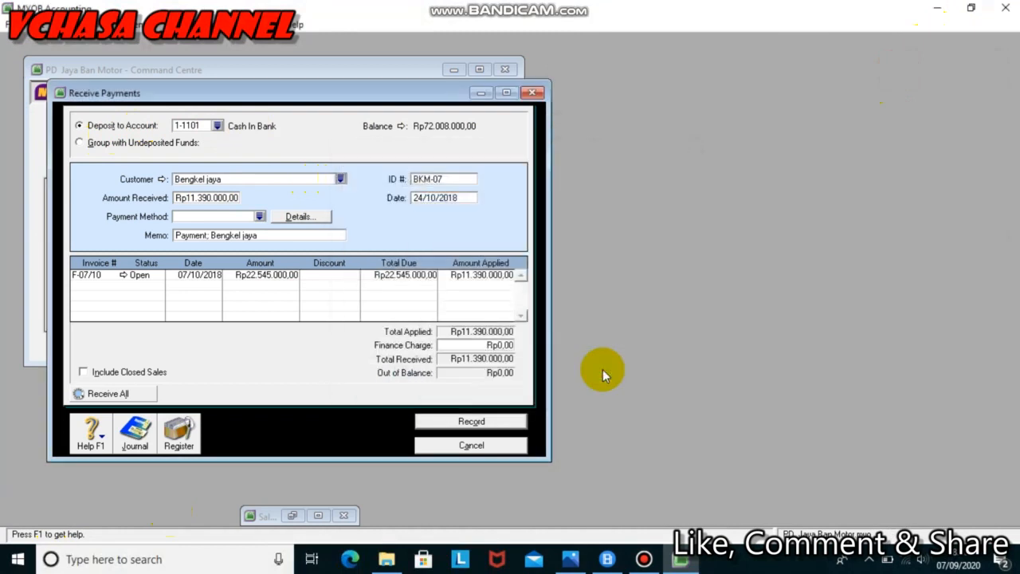
Step: Set the payment method of the Bengkel jaya receipt to Cheque
left_click(259, 217)
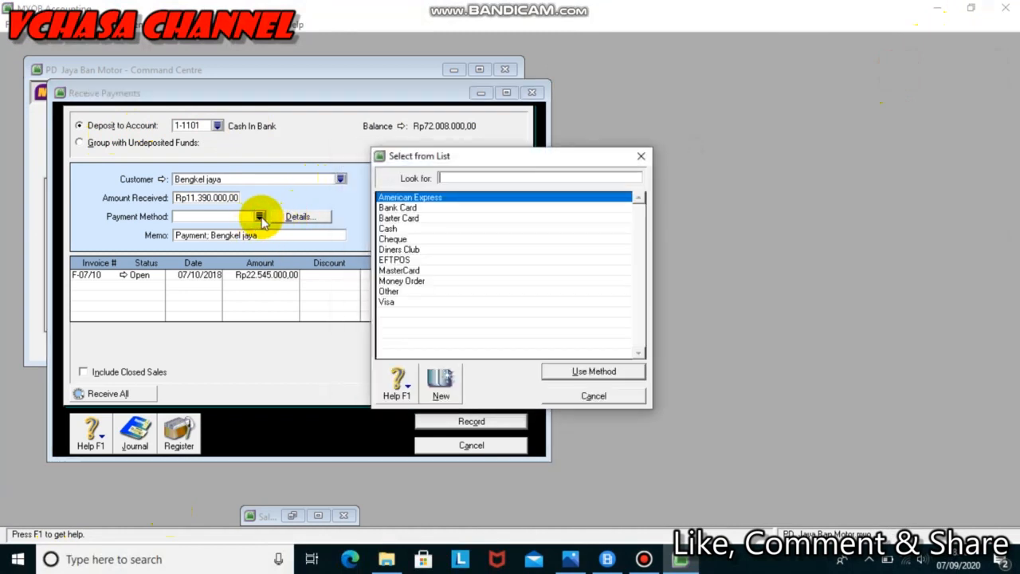
left_click(392, 239)
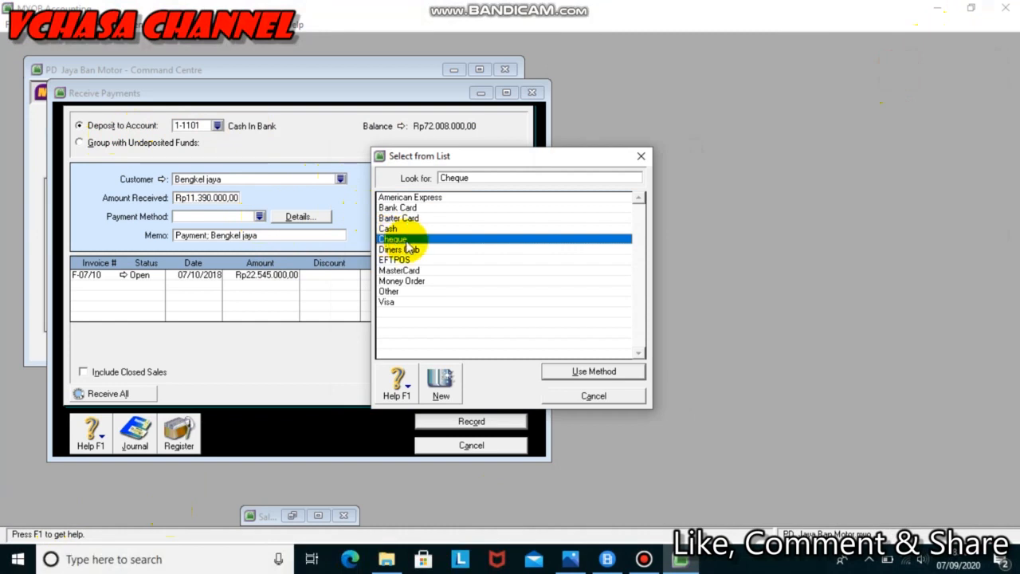
left_click(562, 372)
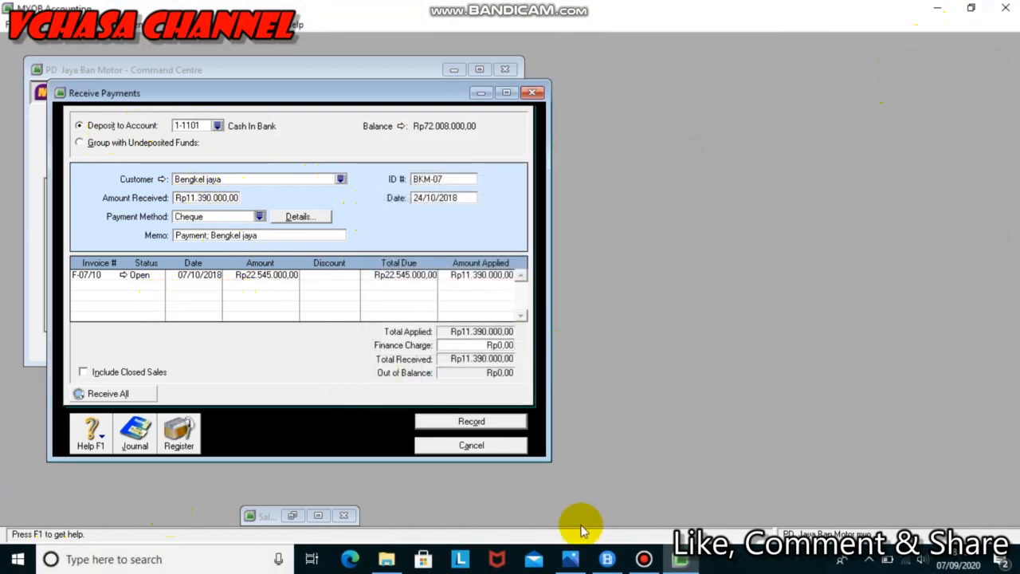
Step: Compare the voucher amount in Photos with the amount received and the amount applied to the 07/10/2018 invoice
left_click(570, 560)
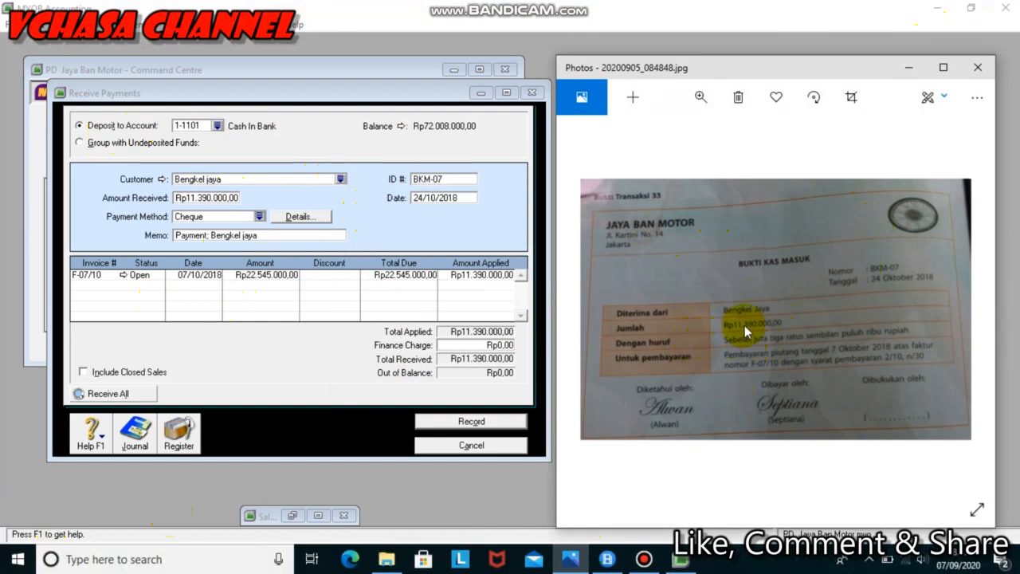
left_click(909, 67)
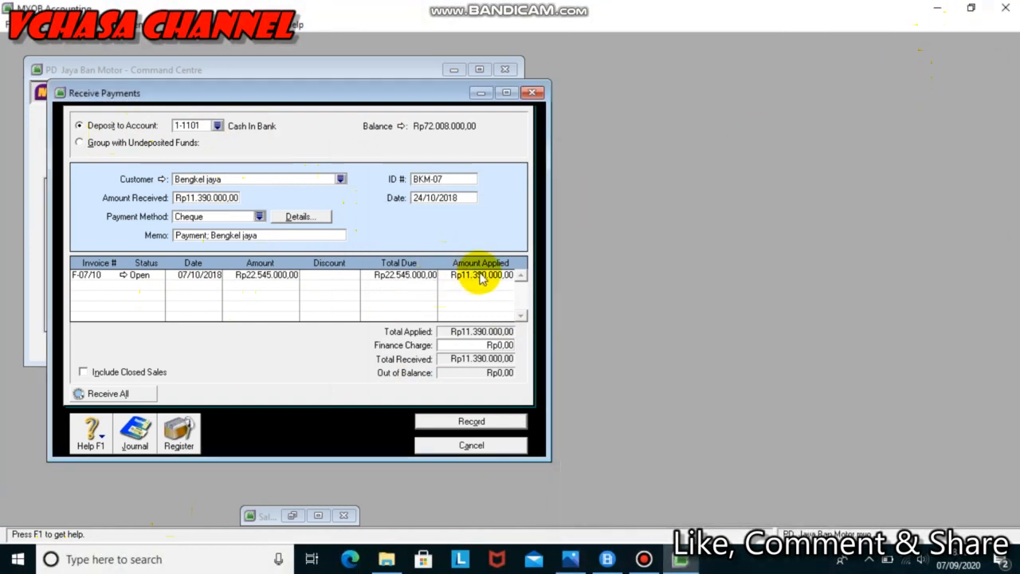
left_click(479, 275)
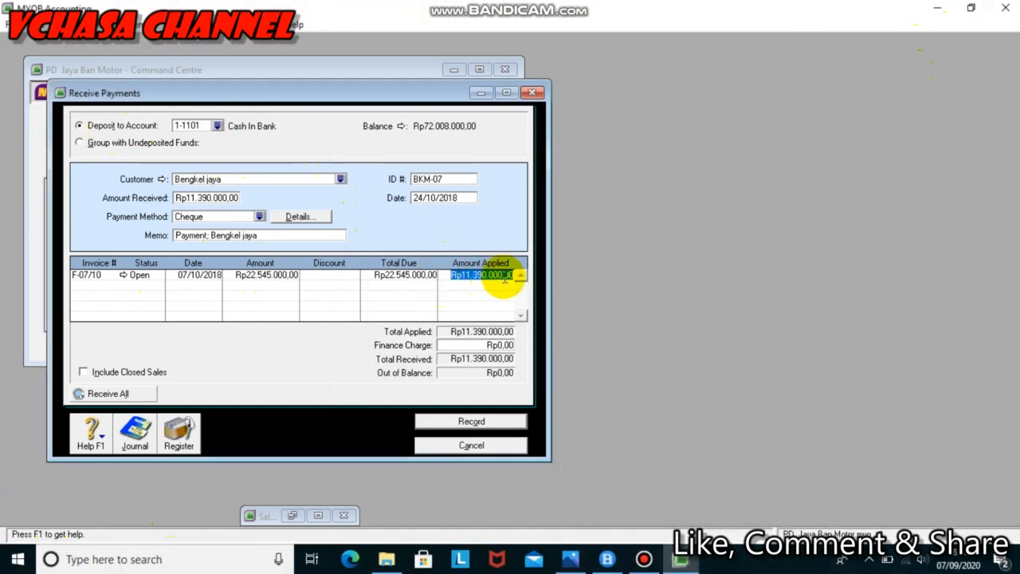
left_click(504, 275)
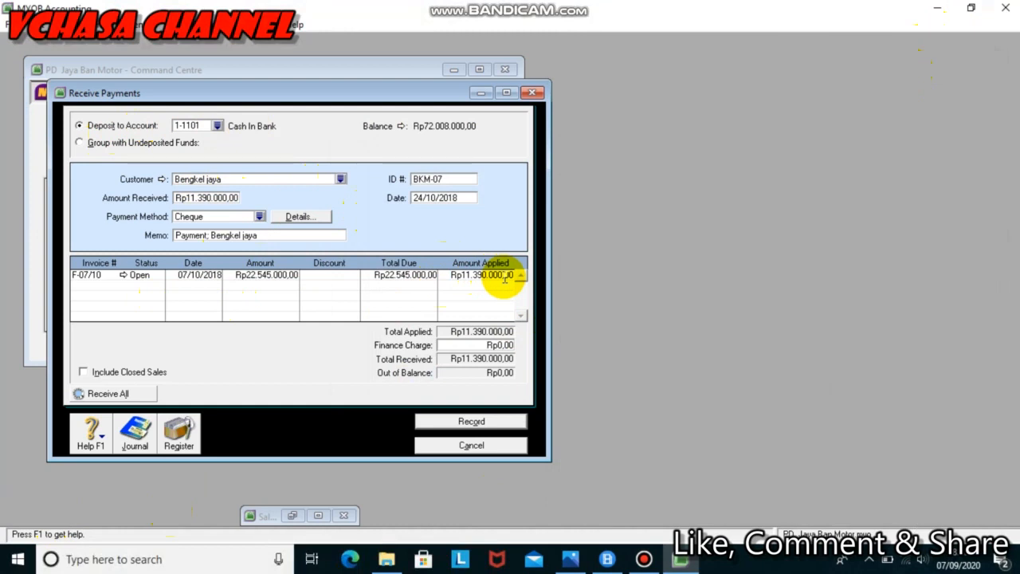
left_click(227, 205)
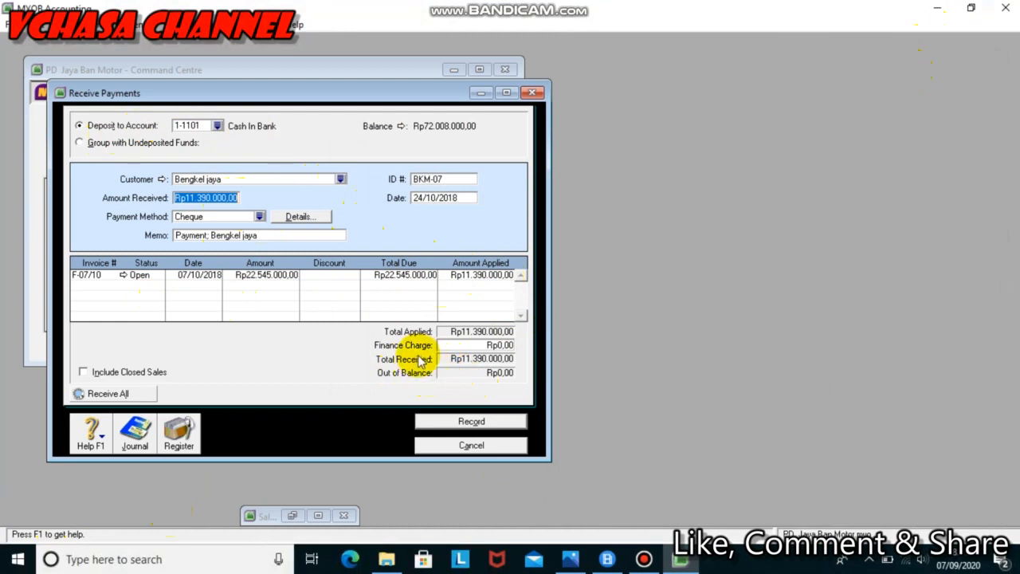
Step: Review the transaction recap, then record the Bengkel jaya customer payment
key("ctrl+r")
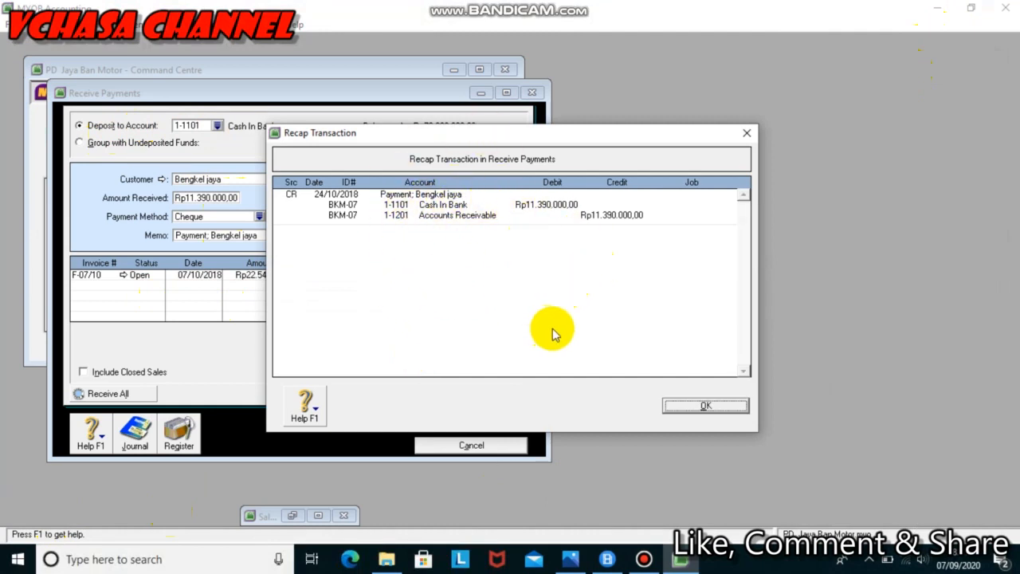
left_click(687, 413)
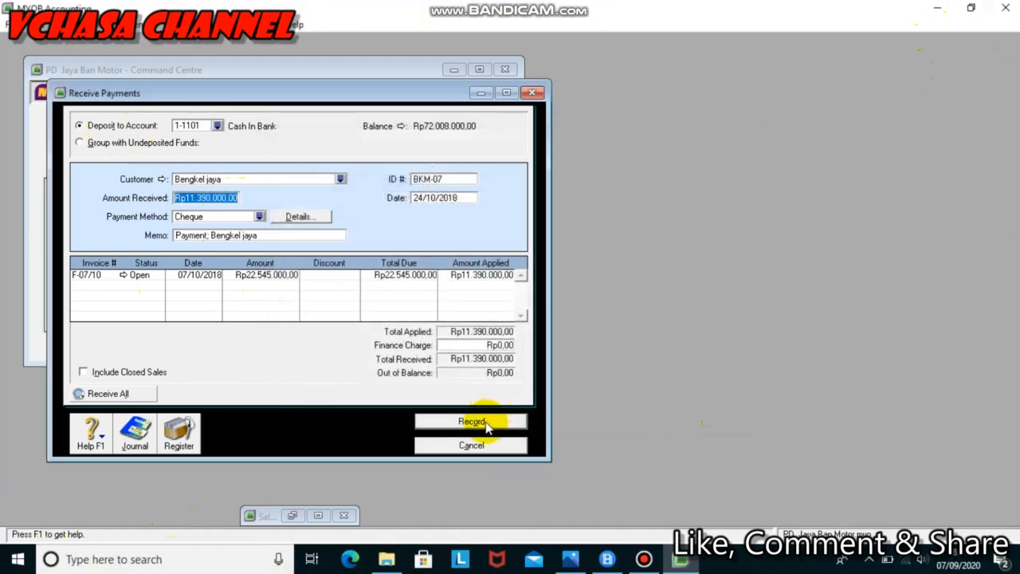
left_click(488, 427)
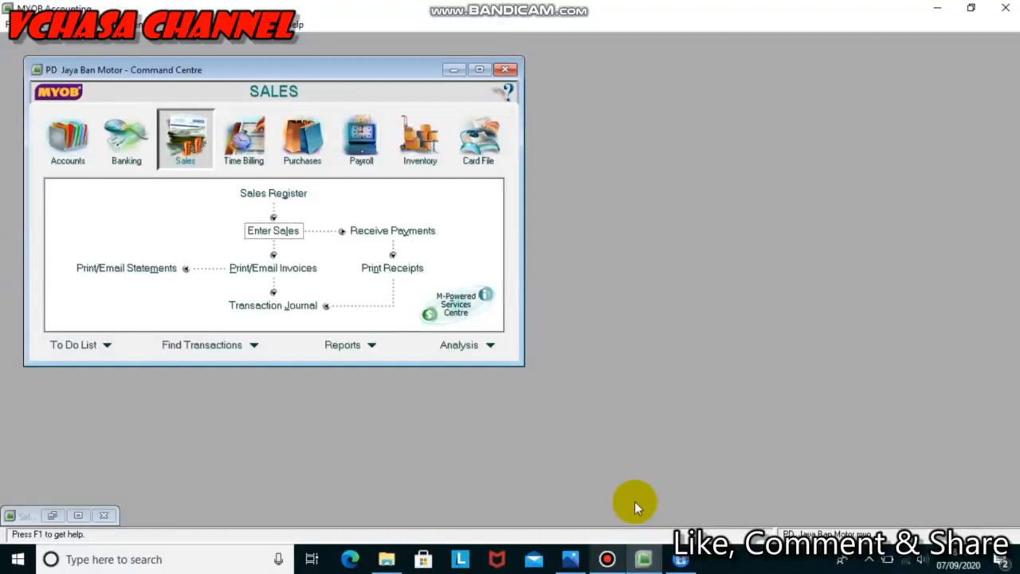
Step: Switch to Photos and read the Bukti Transaksi 34 sales note, then return to MYOB and restore the minimized sales invoice
left_click(570, 559)
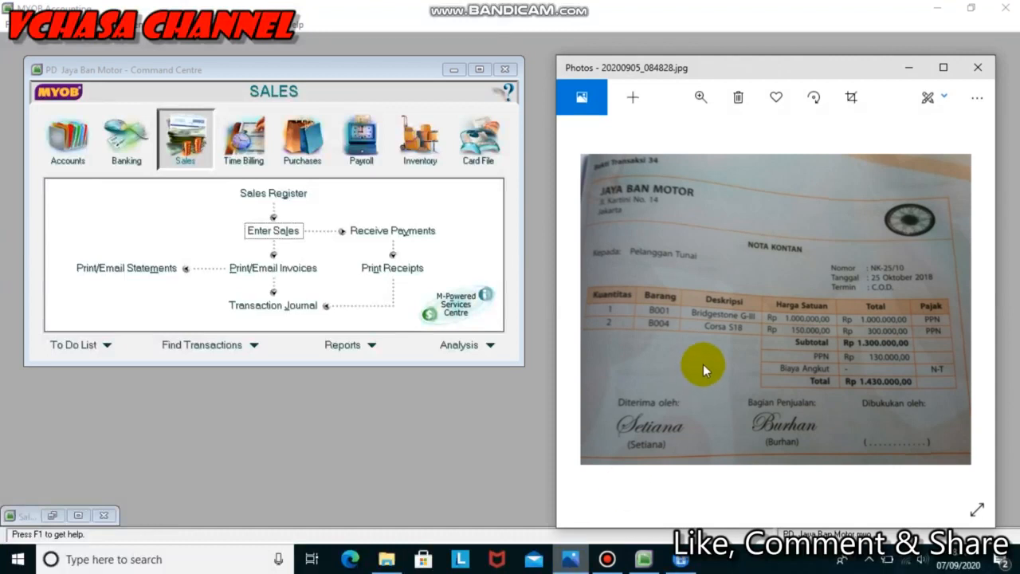
left_click(186, 130)
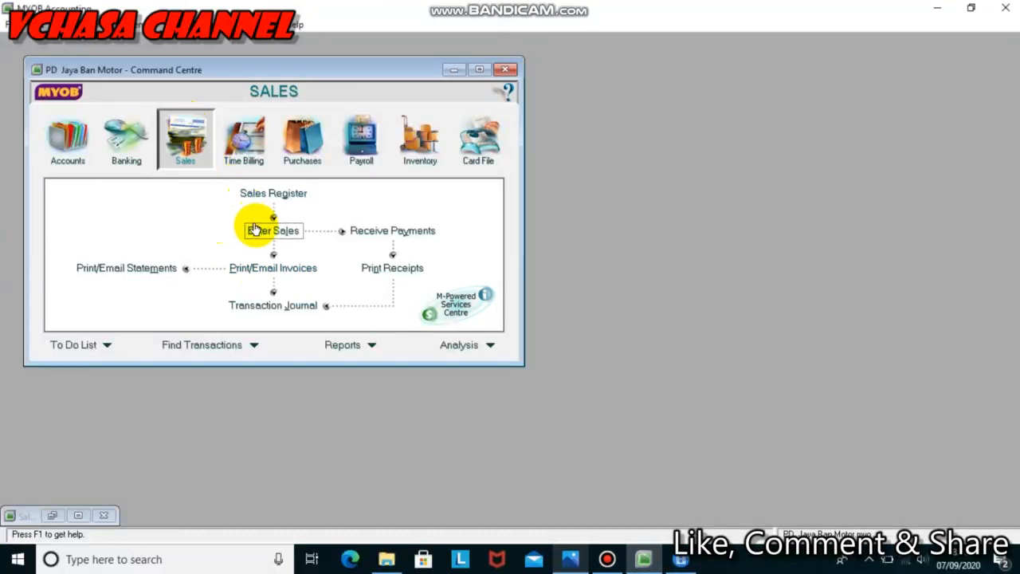
left_click(53, 516)
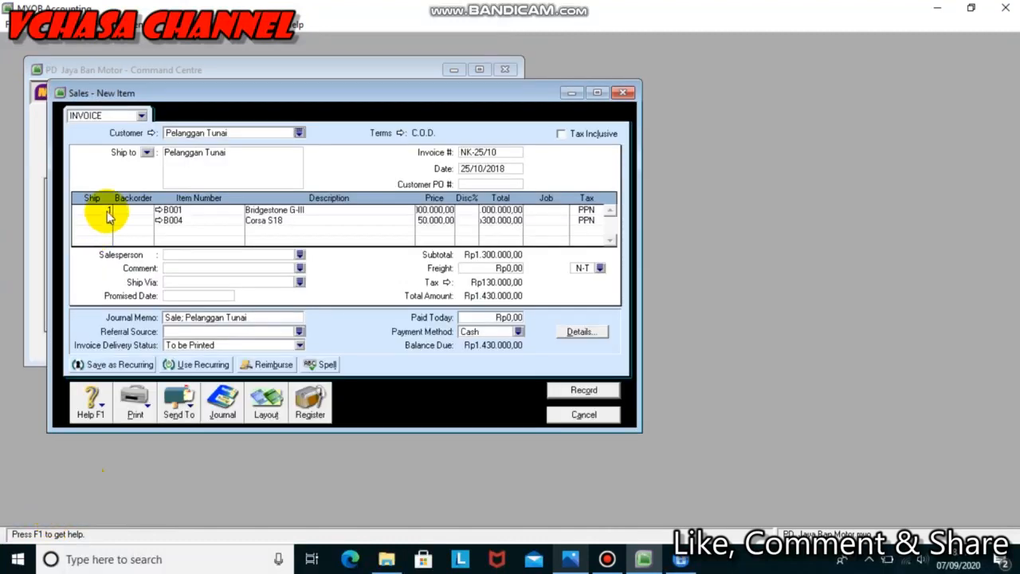
Step: Select Pelanggan Tunai as the customer of the sales invoice
left_click(299, 133)
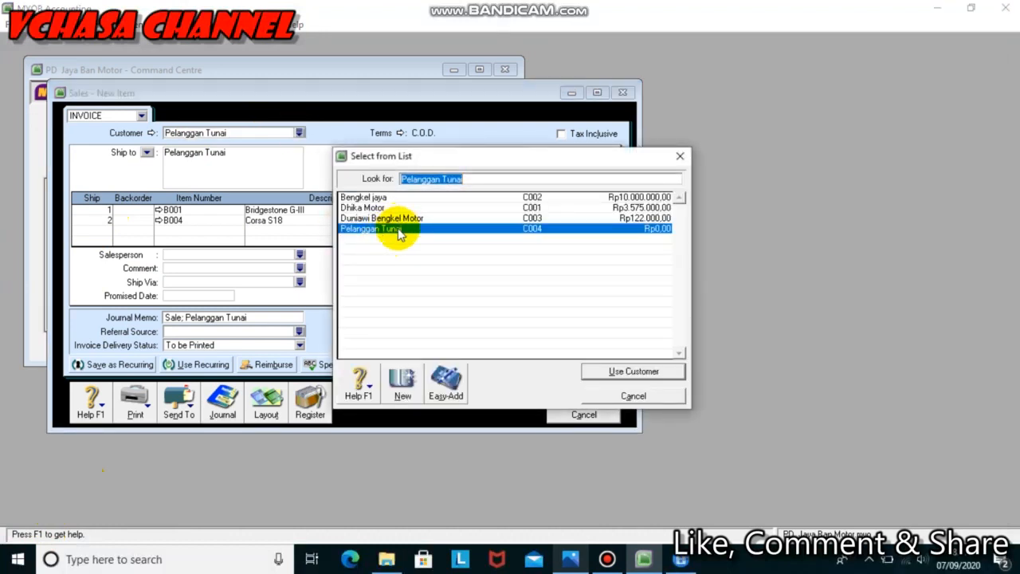
left_click(400, 231)
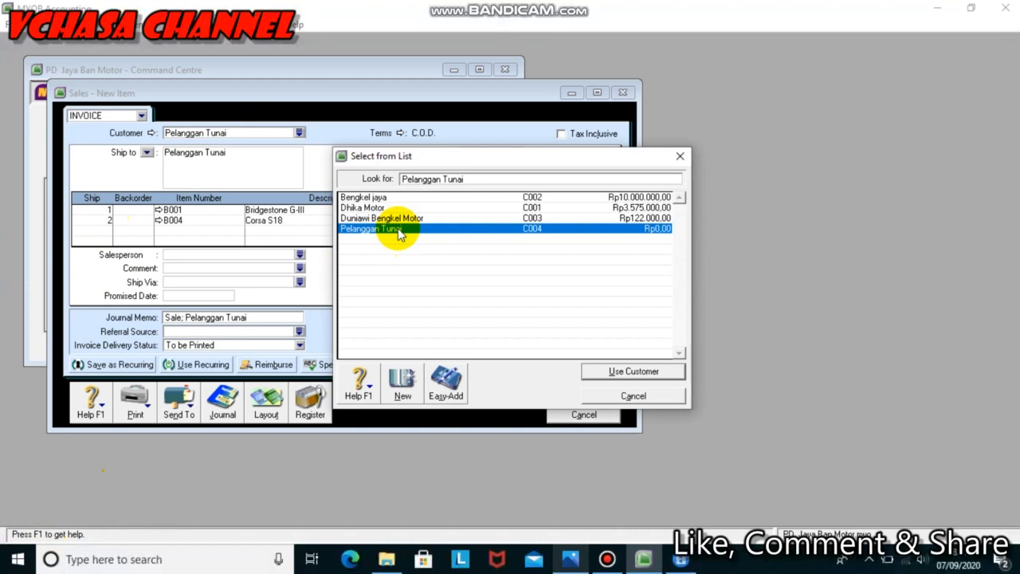
left_click(599, 375)
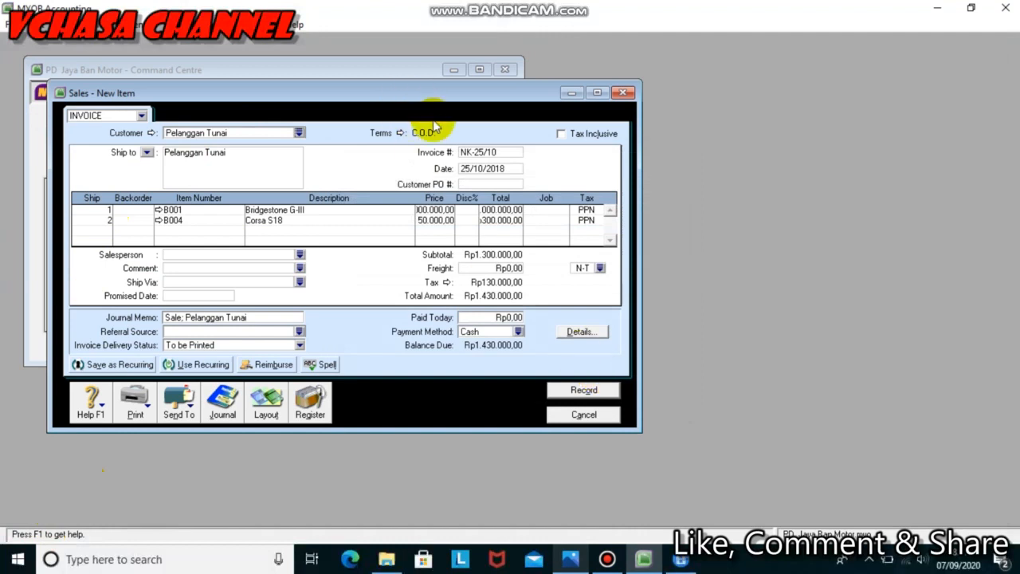
Step: Accept C.O.D. credit terms for the Pelanggan Tunai invoice and leave Tax Inclusive unticked
left_click(402, 134)
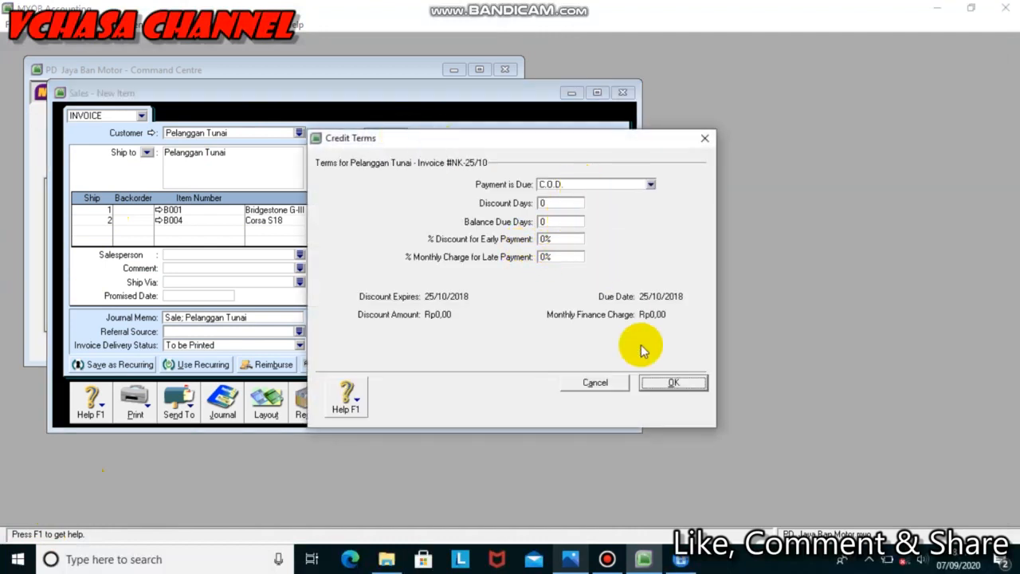
left_click(672, 384)
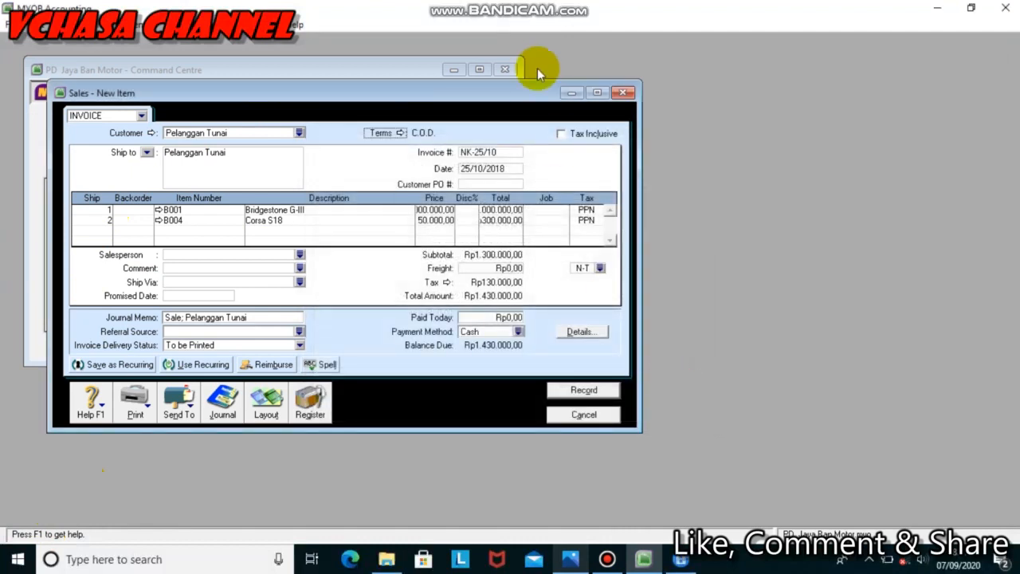
left_click(578, 137)
left_click(578, 137)
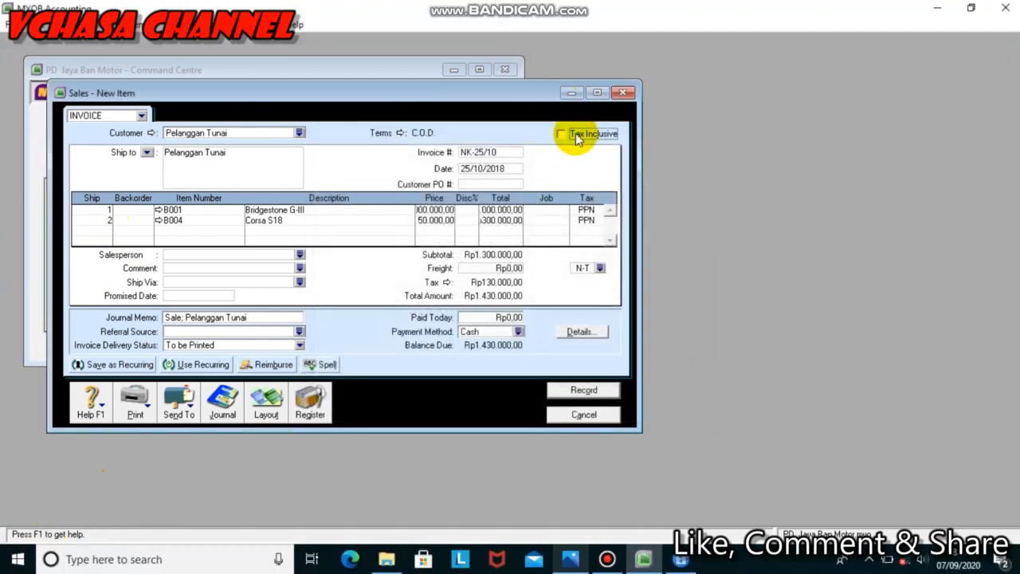
Step: Check the invoice number, the date and the B001 item line against the Bukti Transaksi 34 note in Photos
left_click(504, 173)
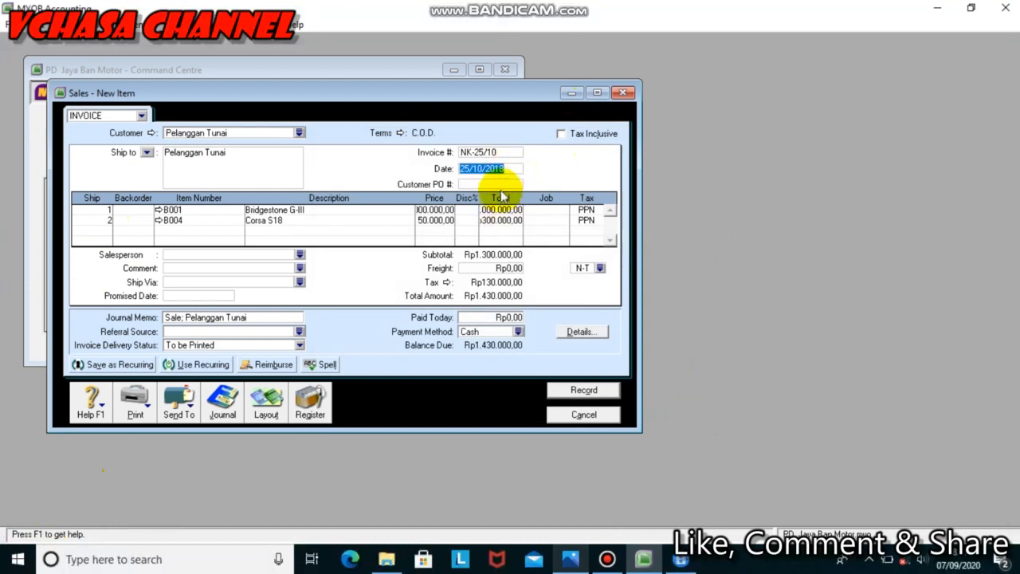
left_click(496, 153)
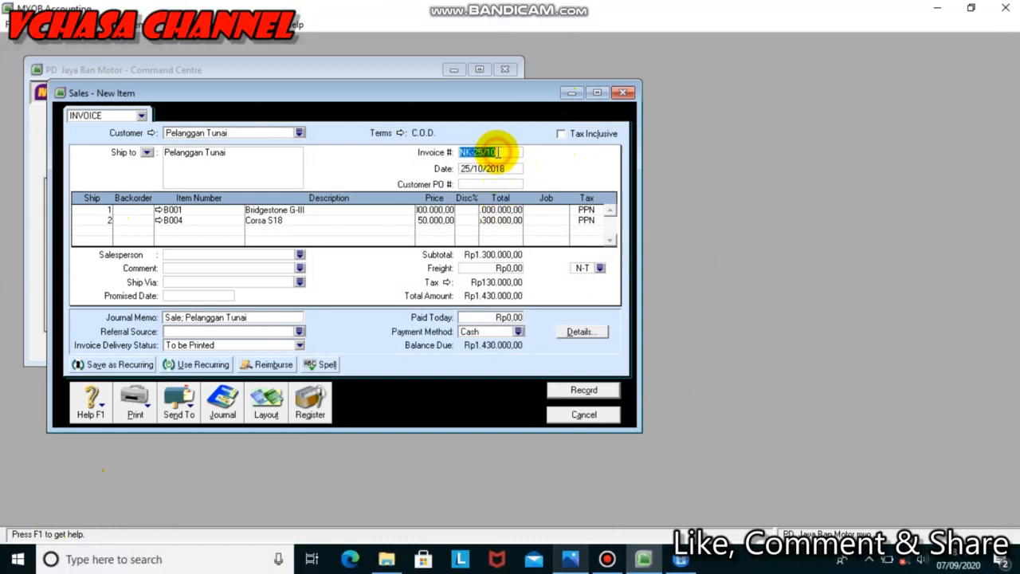
left_click(570, 561)
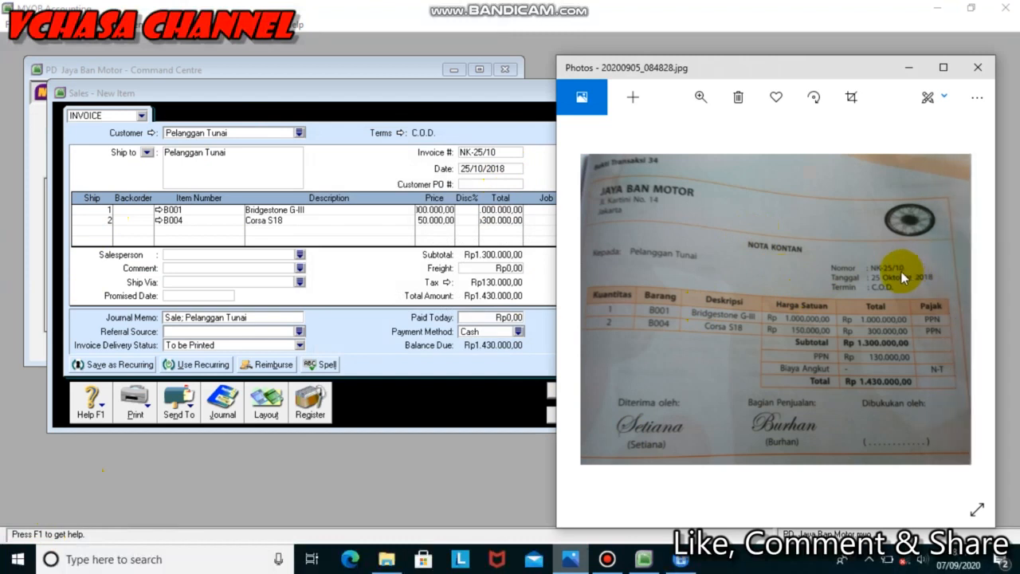
left_click(483, 169)
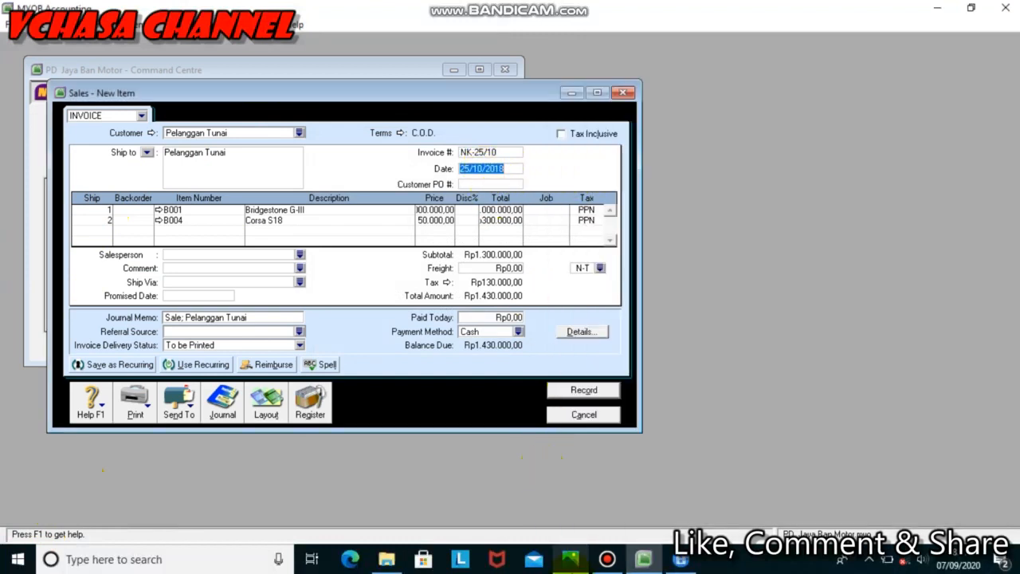
left_click(570, 559)
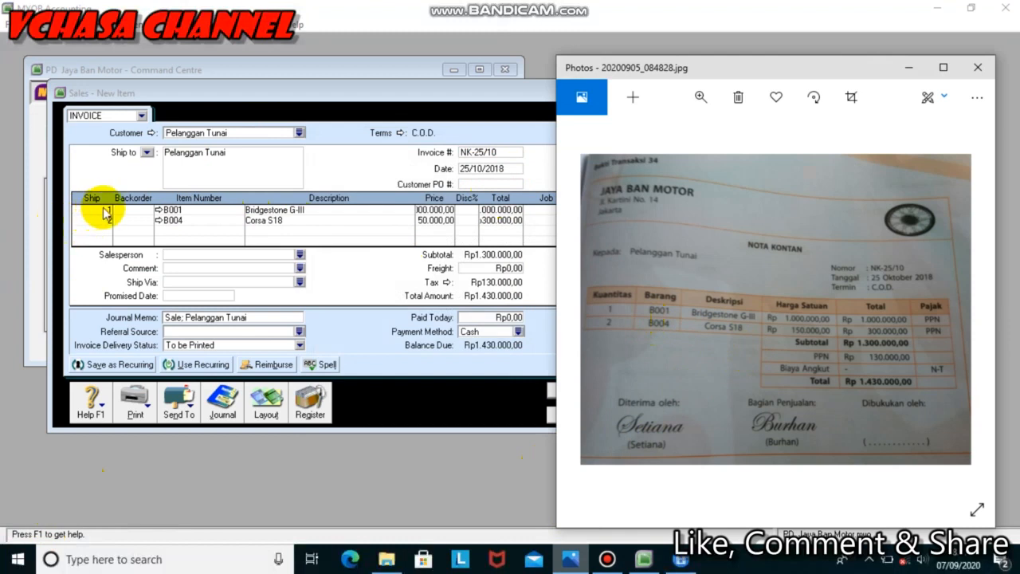
left_click(183, 210)
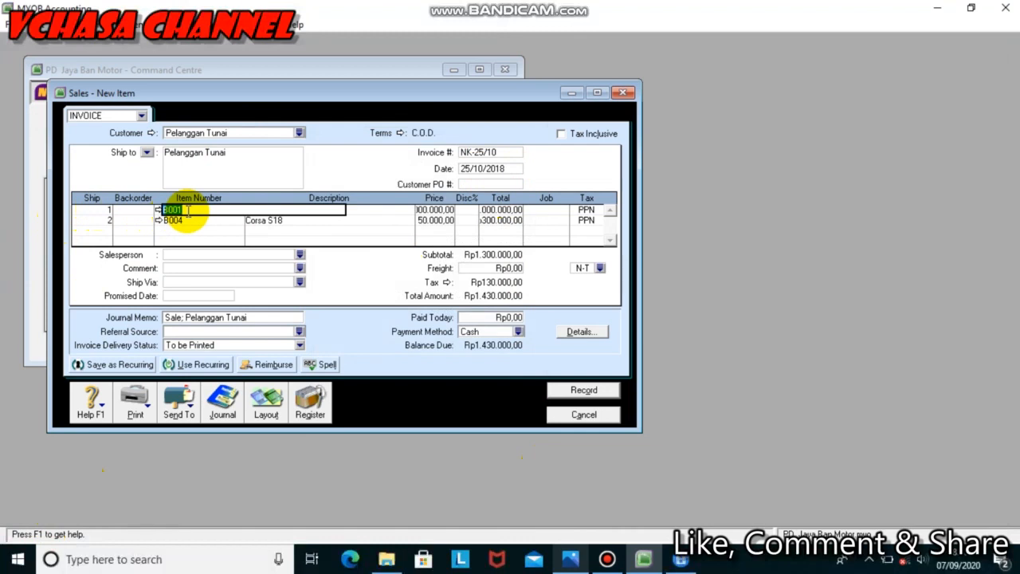
key("Tab")
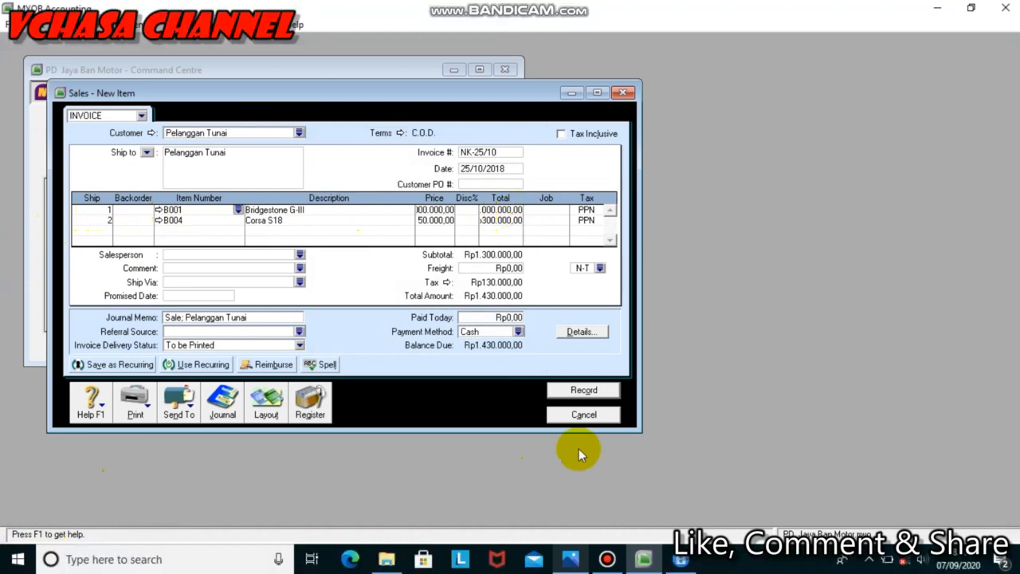
Step: Check the B004 item line against the Bukti Transaksi 34 note in Photos, and set the Pelanggan Tunai invoice's Paid Today amount to Rp1.430.000
left_click(570, 559)
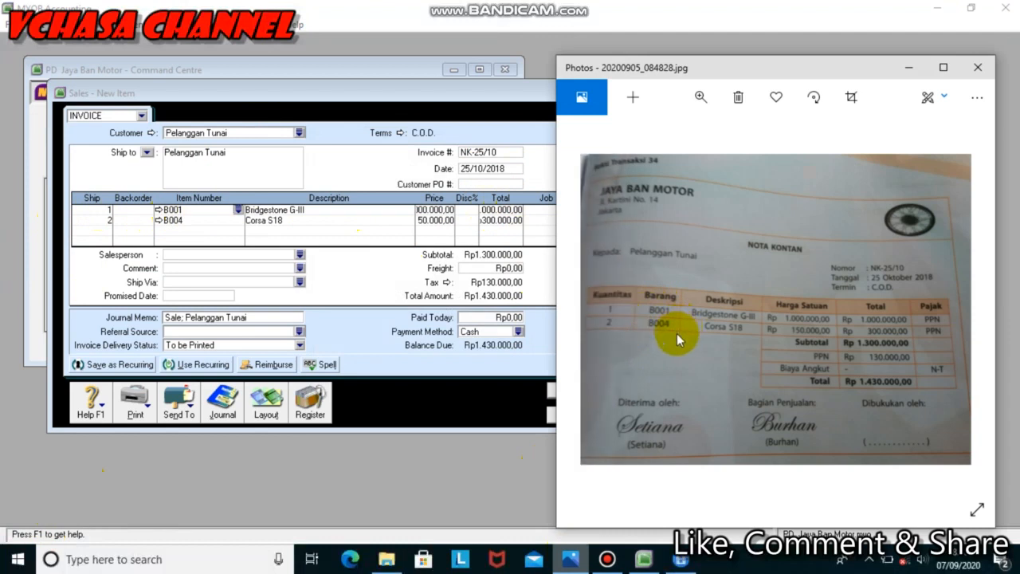
left_click(906, 72)
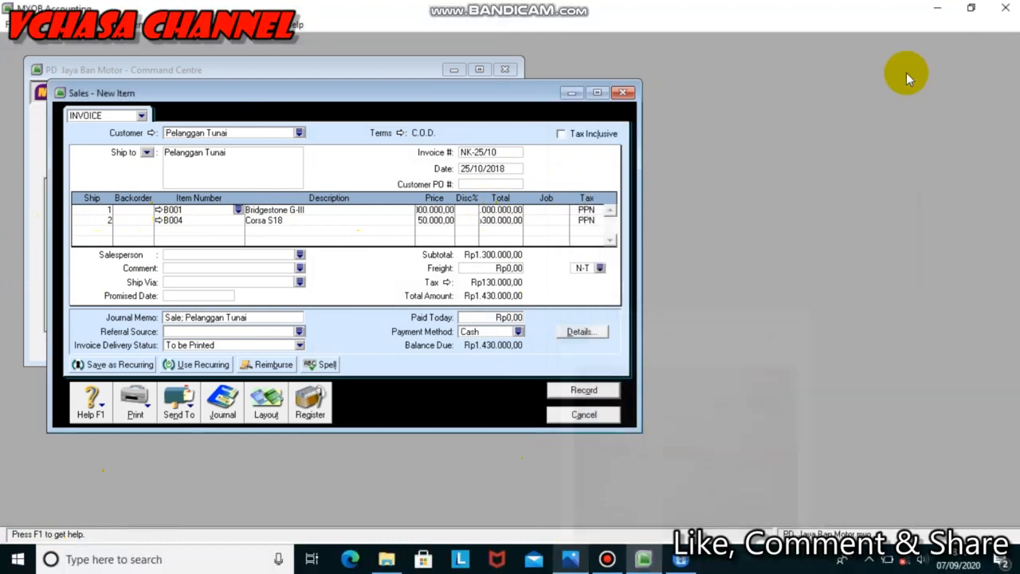
left_click(502, 318)
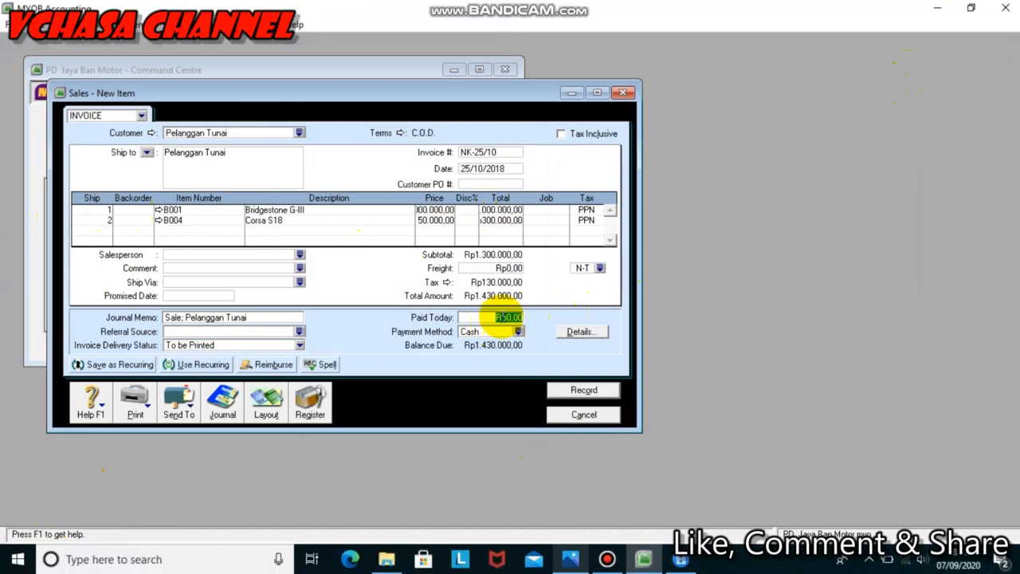
type("1430000")
key("Tab")
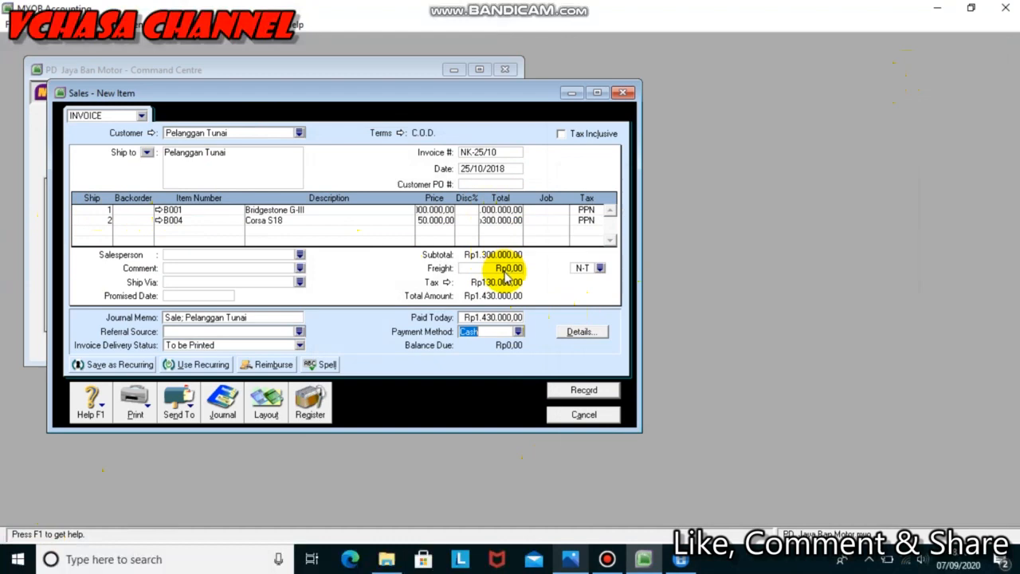
Step: Review the recap of the Pelanggan Tunai sale, record the invoice and ignore the spelling suggestions for the item descriptions
key("ctrl+r")
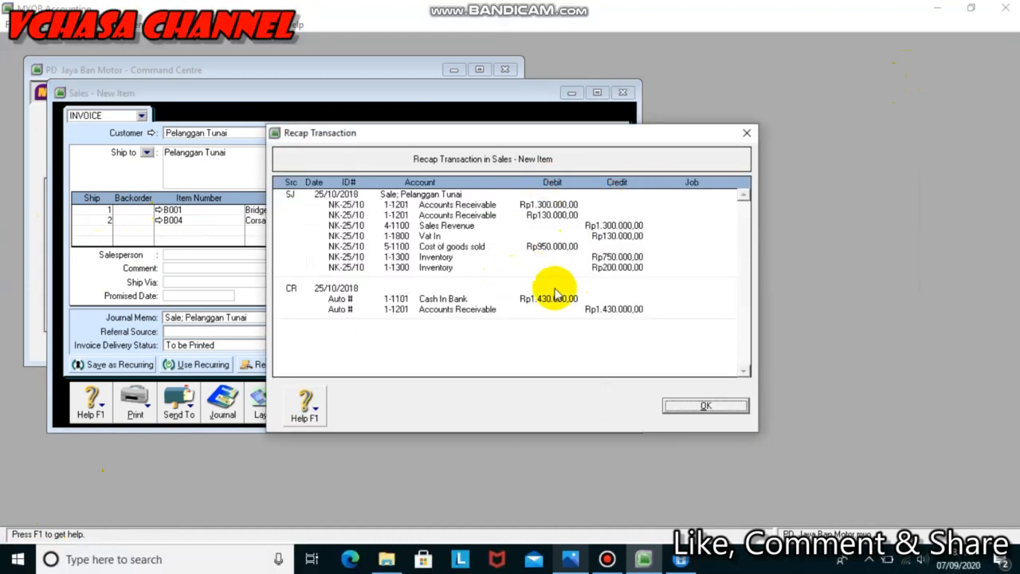
left_click(683, 406)
left_click(599, 396)
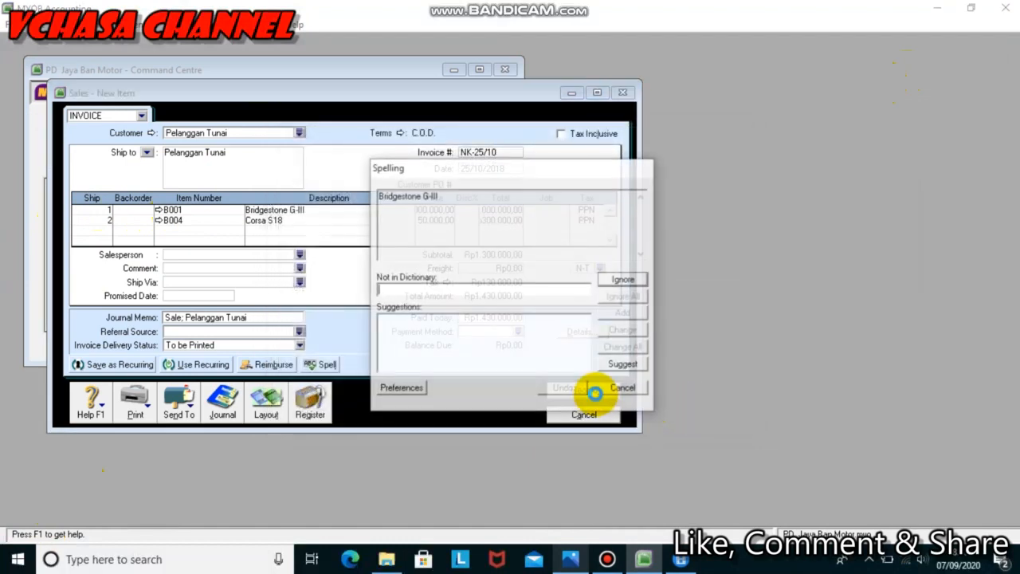
left_click(630, 301)
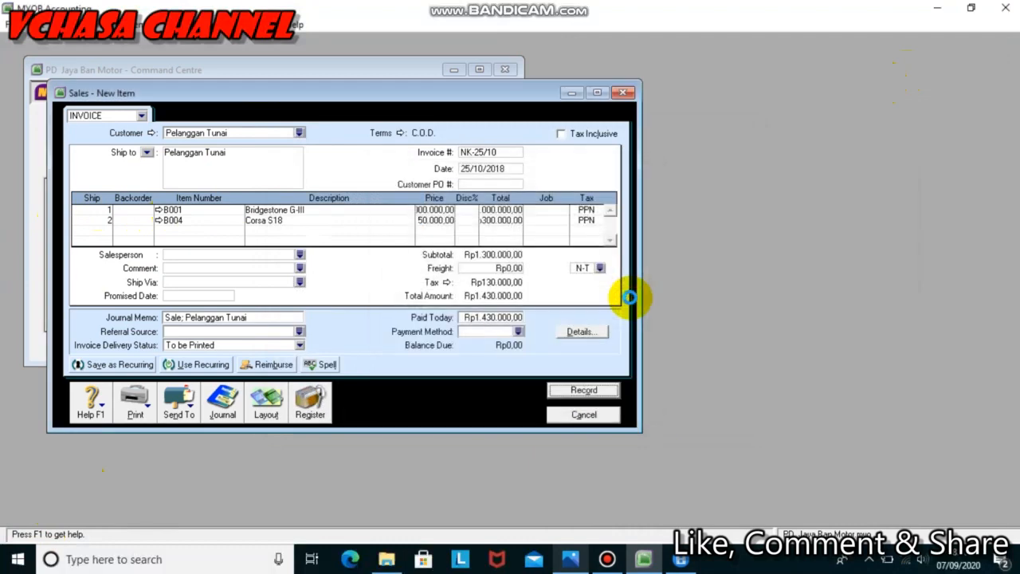
left_click(630, 301)
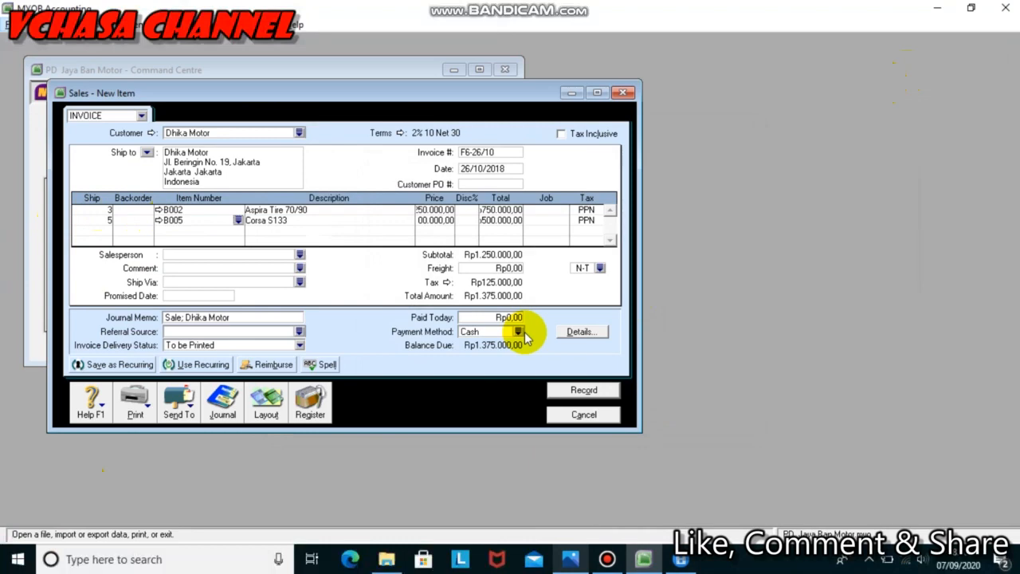
Step: Read the Bukti Transaksi 35 sales invoice in Photos, return to MYOB, and minimize and restore the Dhika Motor invoice window
left_click(571, 559)
left_click(576, 560)
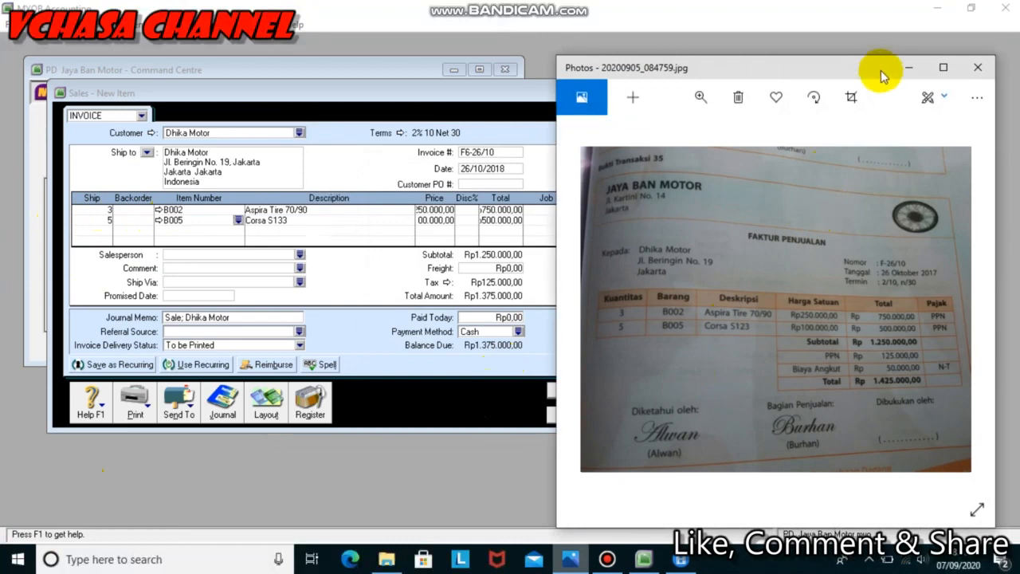
left_click(908, 67)
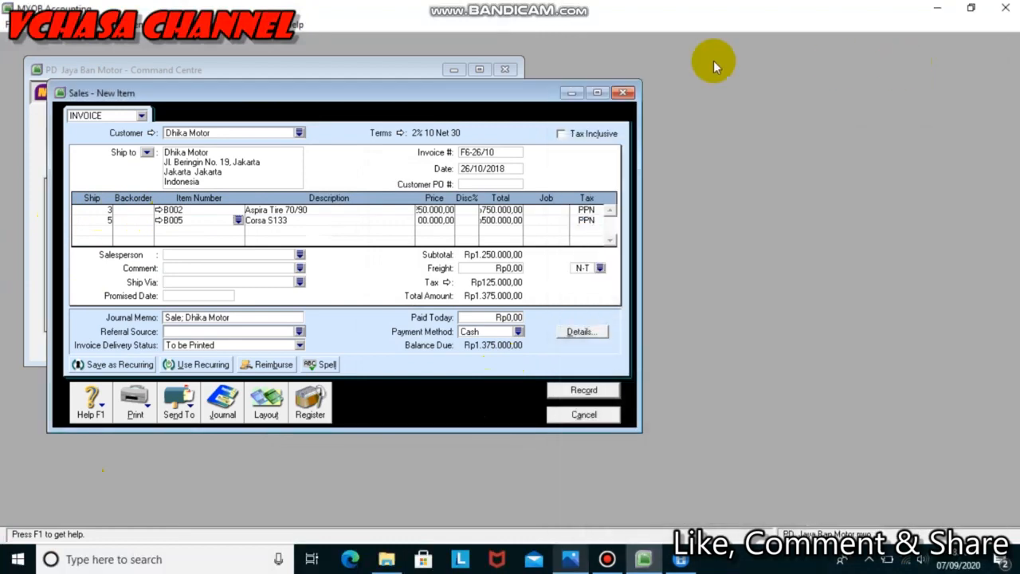
left_click(572, 92)
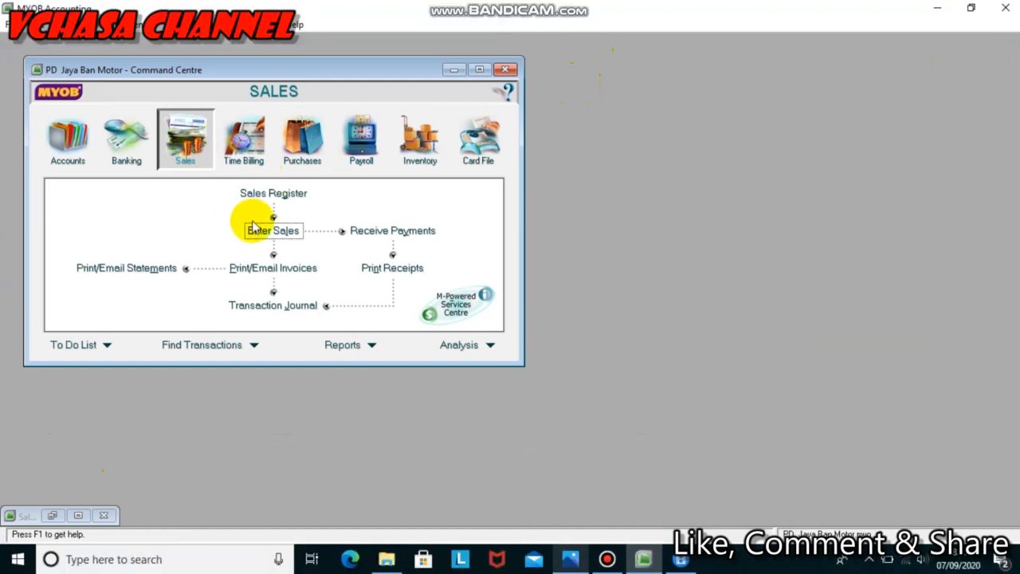
left_click(45, 516)
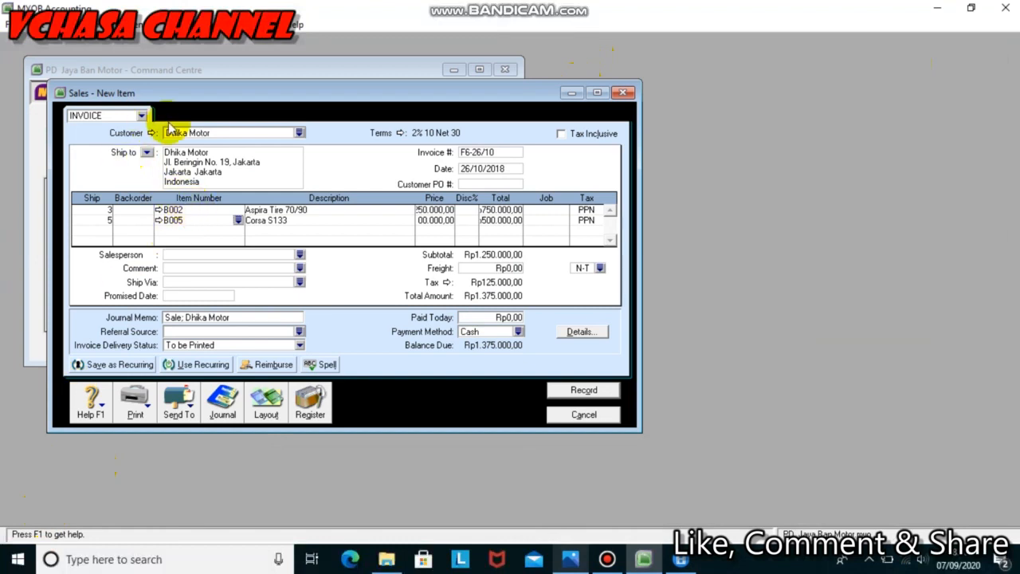
Step: Select Dhika Motor as the invoice's customer, checking the name against the Bukti Transaksi 35 document in Photos
left_click(299, 133)
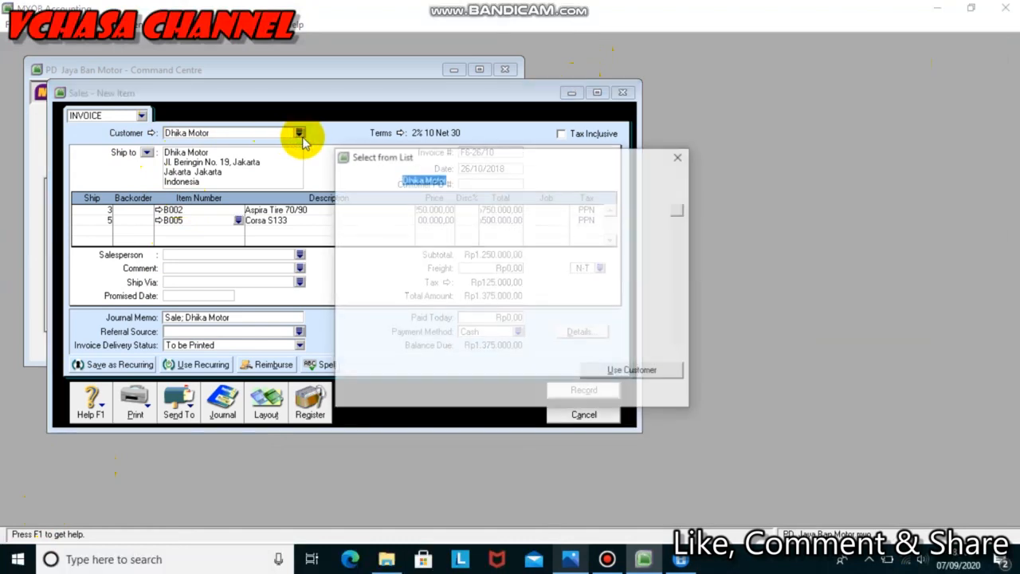
left_click(570, 558)
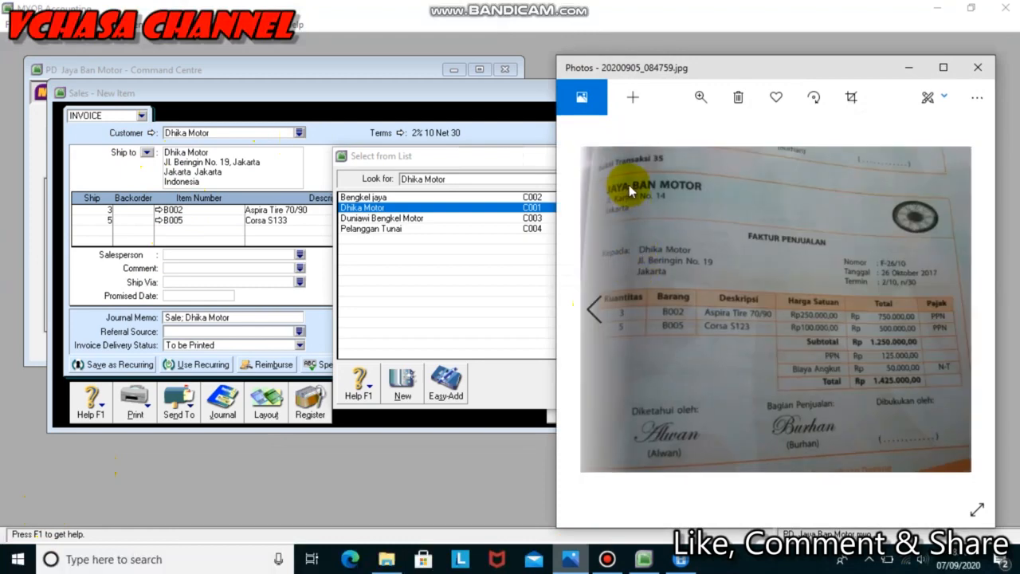
left_click(910, 66)
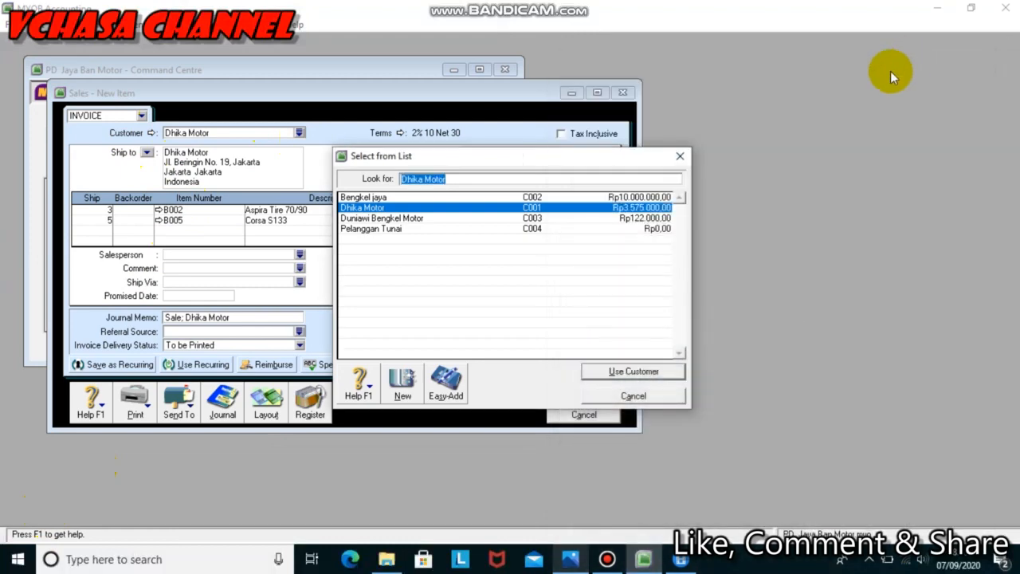
left_click(632, 373)
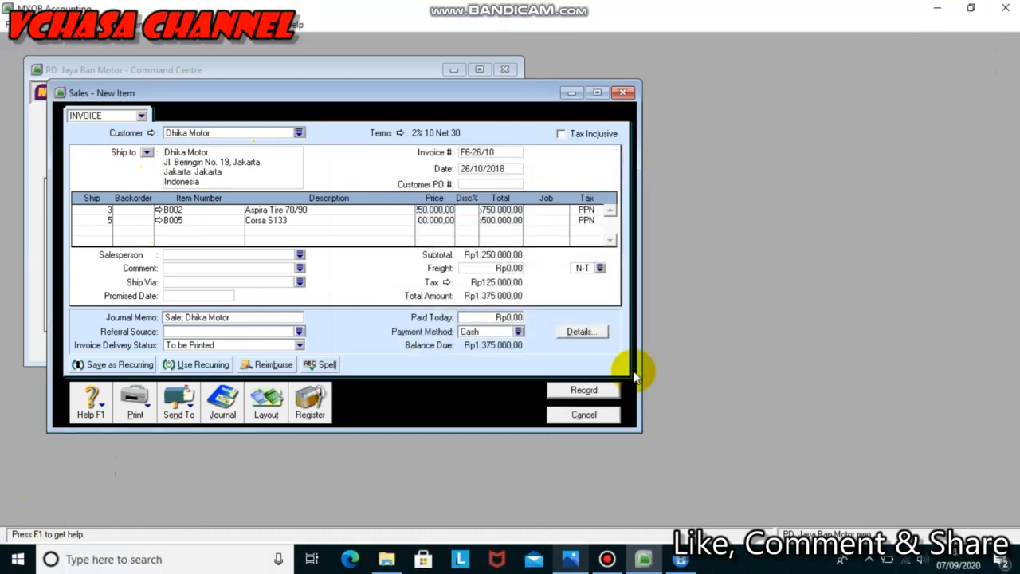
Step: Check the Dhika Motor invoice's number and date against the Bukti Transaksi 35 document in Photos
left_click(482, 153)
left_click(481, 168)
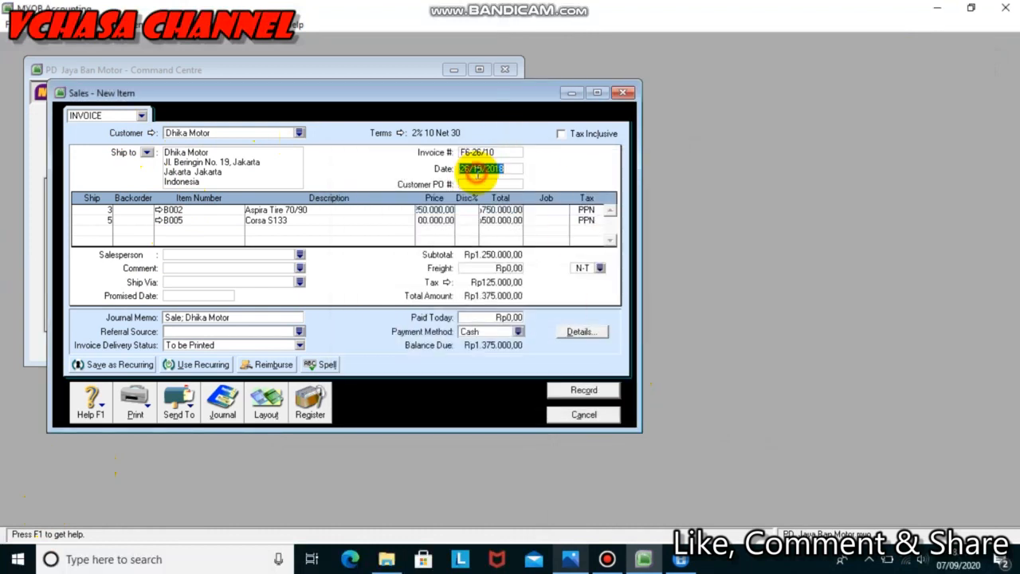
left_click(572, 558)
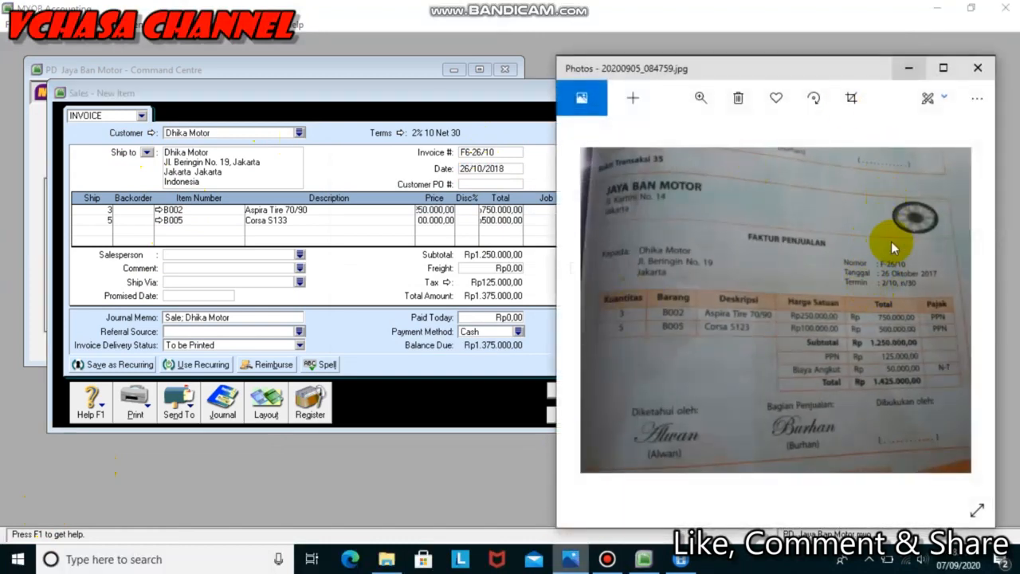
left_click(909, 70)
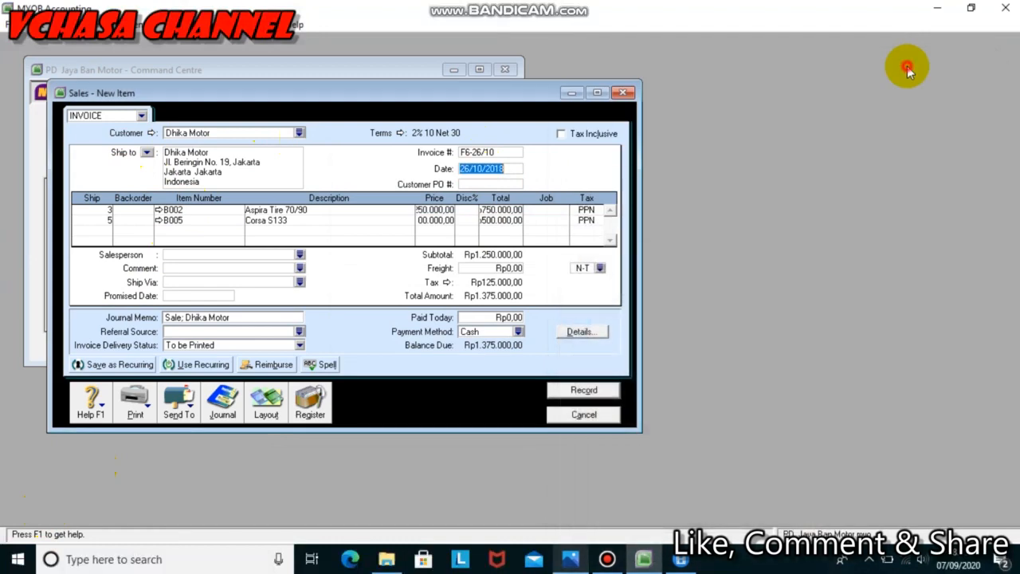
Step: Accept In a Given # of Days credit terms with 2% discount, 10 discount days and 30 balance due days, leaving Tax Inclusive unticked
left_click(400, 133)
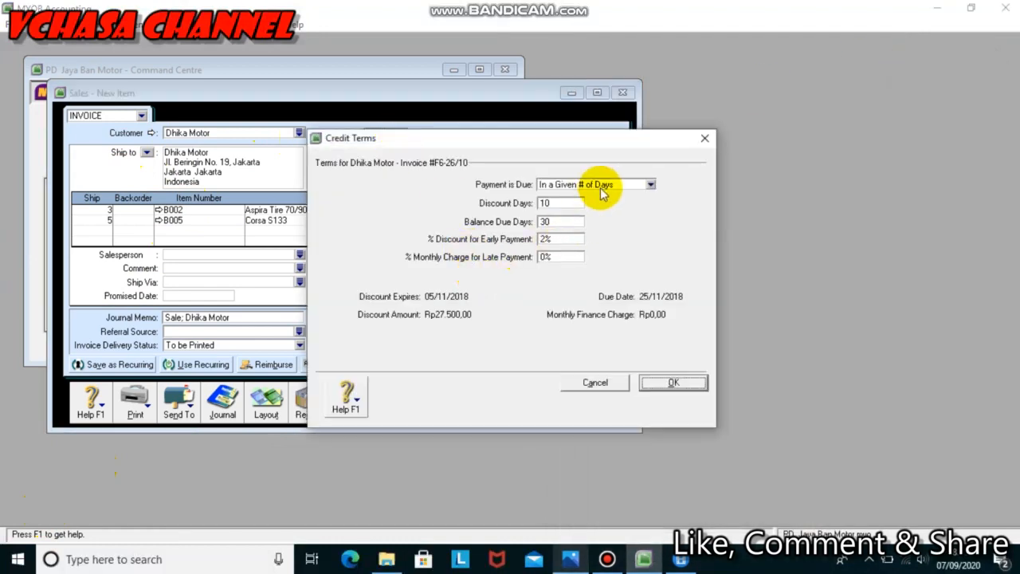
left_click(557, 186)
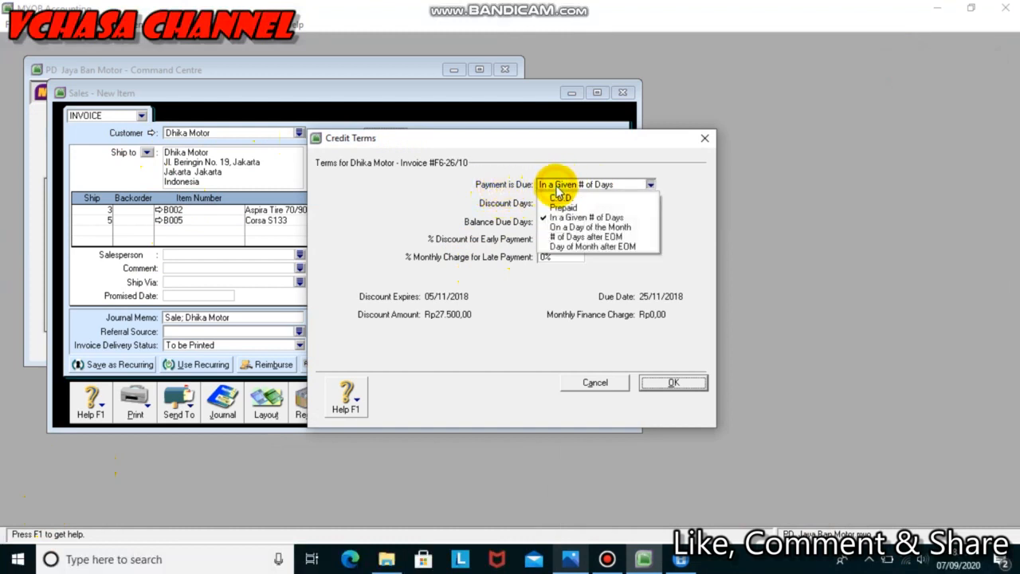
left_click(566, 217)
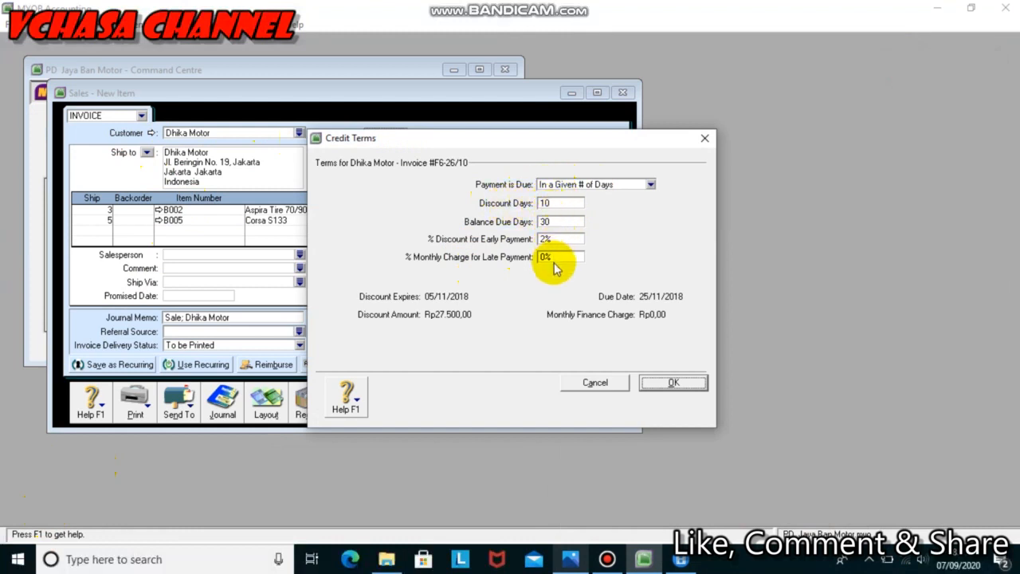
left_click(671, 384)
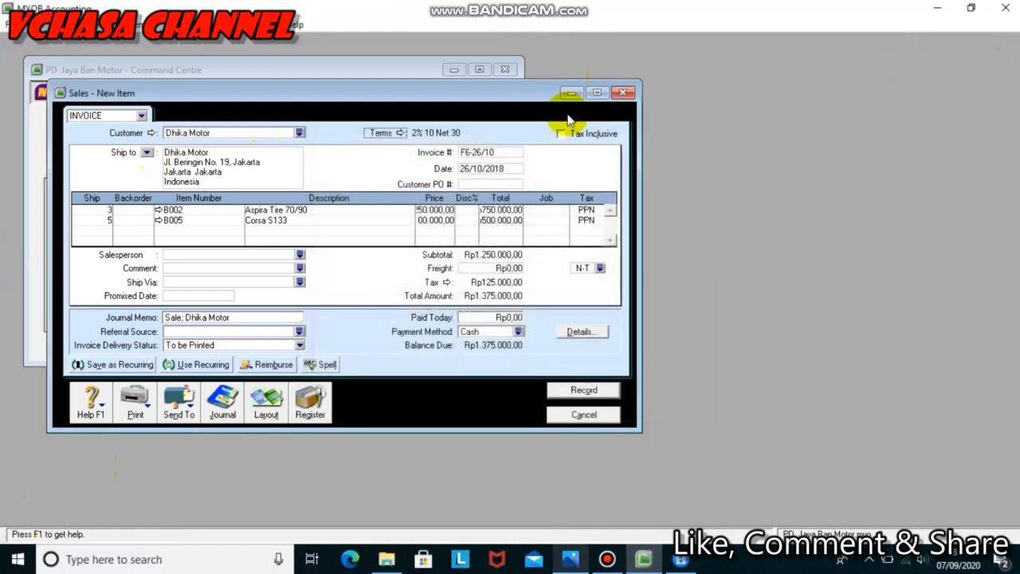
left_click(581, 137)
left_click(582, 137)
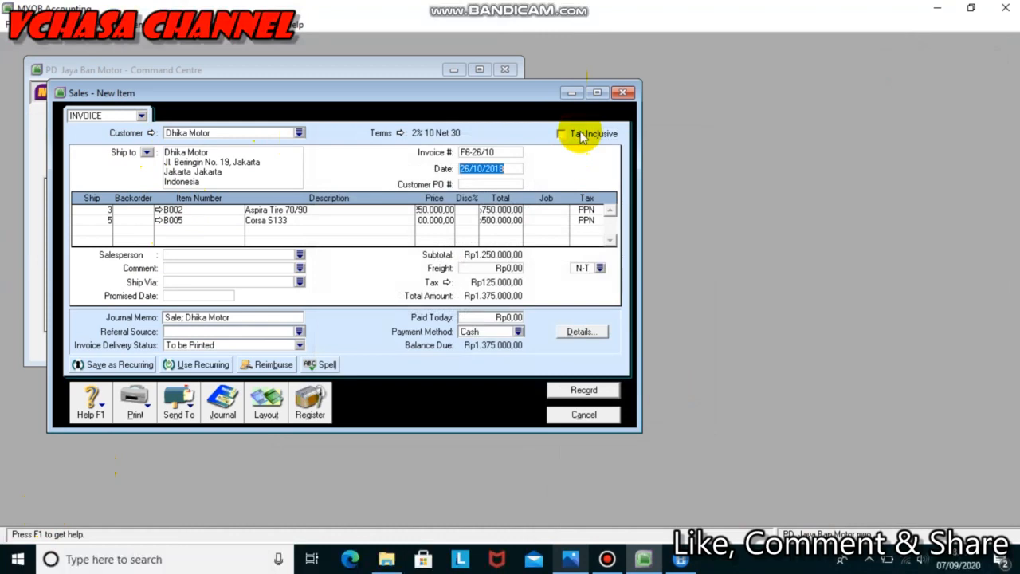
Step: Compare the B002 and B005 item lines and the freight charge with the Bukti Transaksi 35 document in Photos
left_click(578, 558)
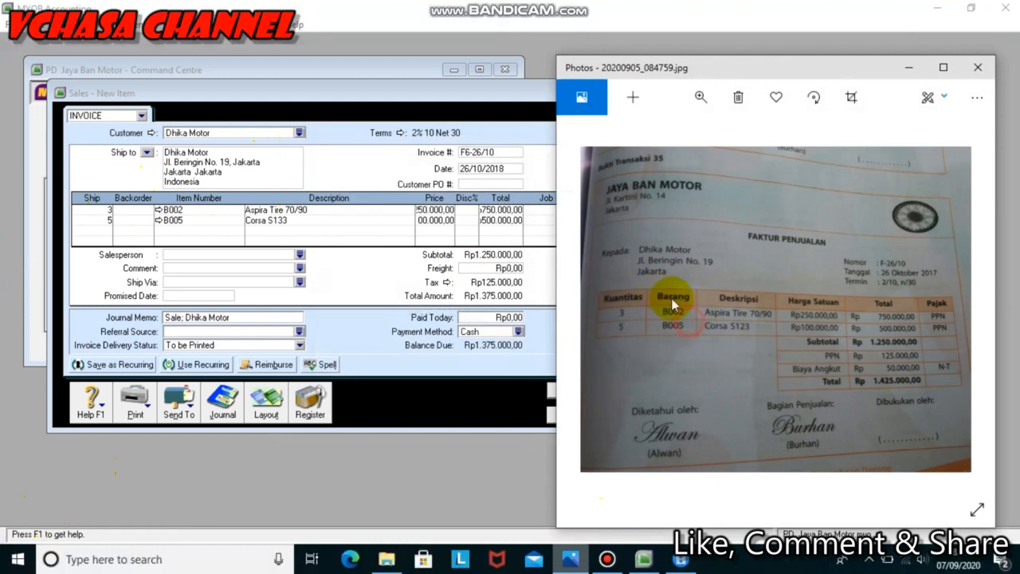
left_click(190, 210)
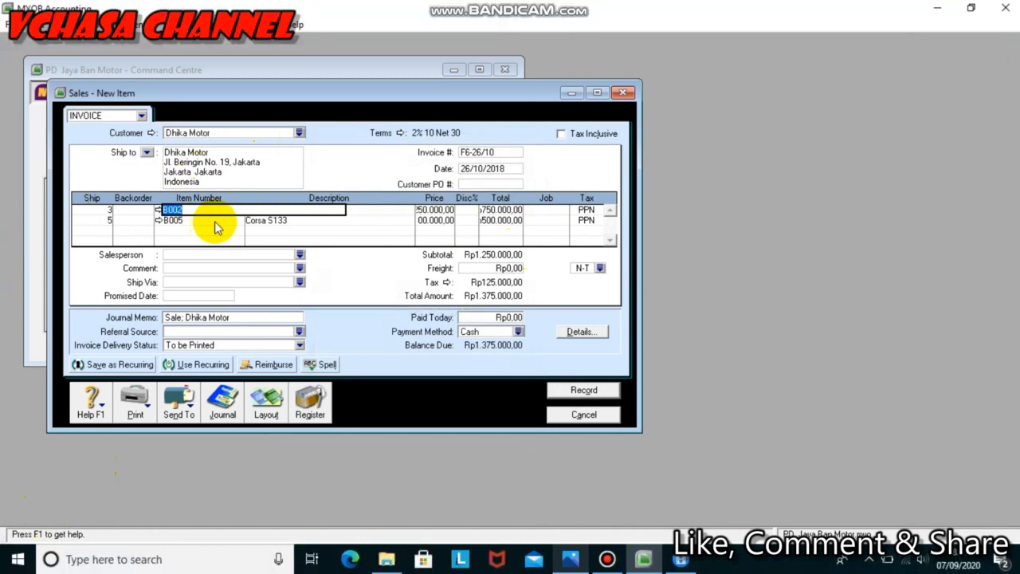
left_click(215, 222)
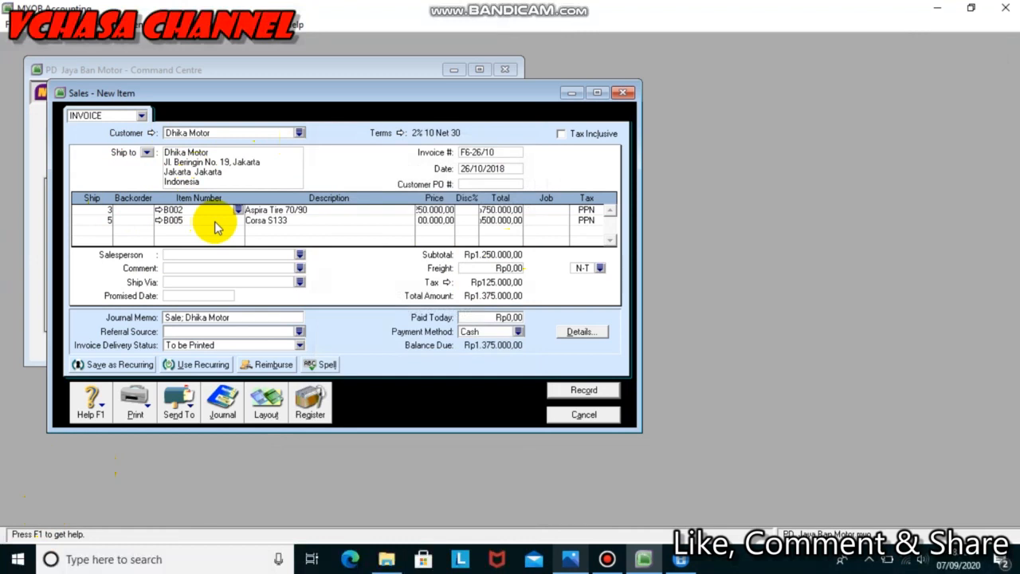
left_click(572, 561)
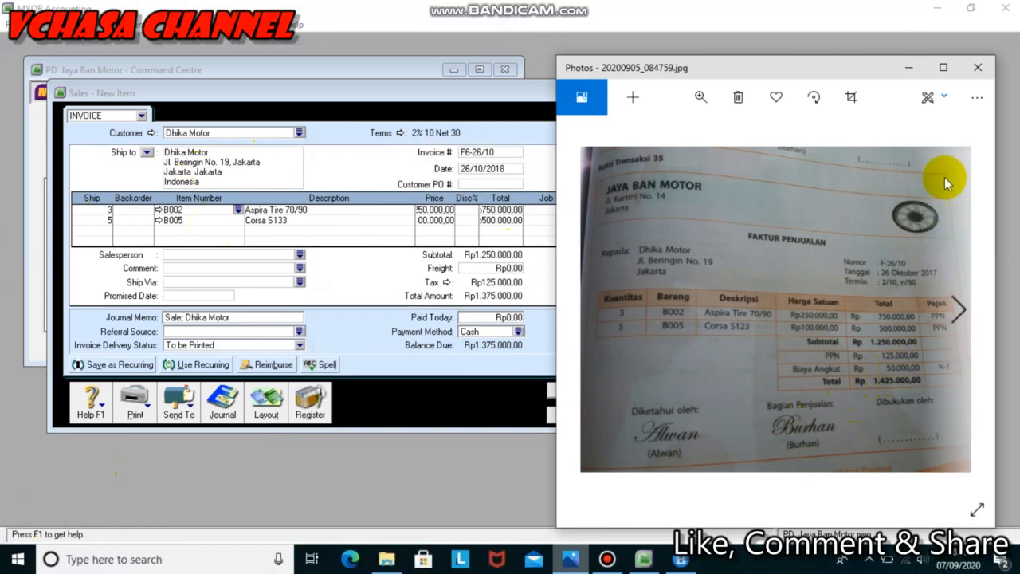
left_click(906, 67)
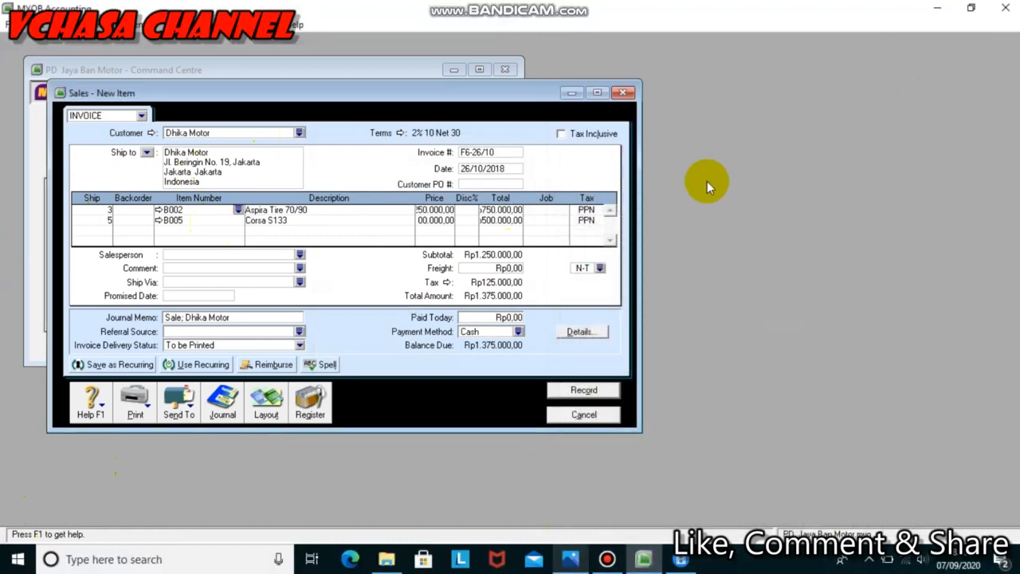
Step: Set the Dhika Motor invoice's freight to Rp50.000 with the N-T tax code
left_click(510, 268)
key("BackSpace")
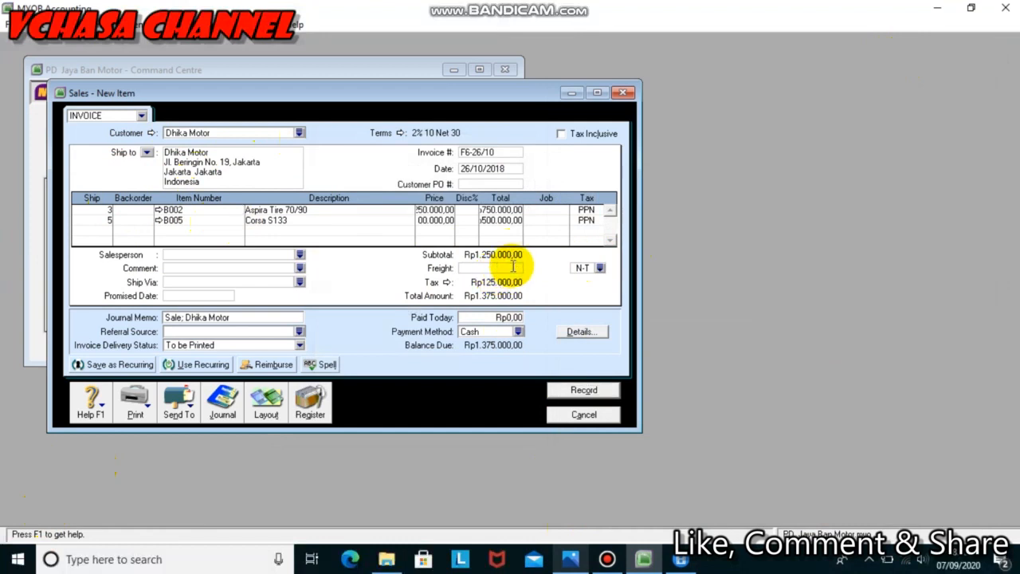
type("50.000")
key("Tab")
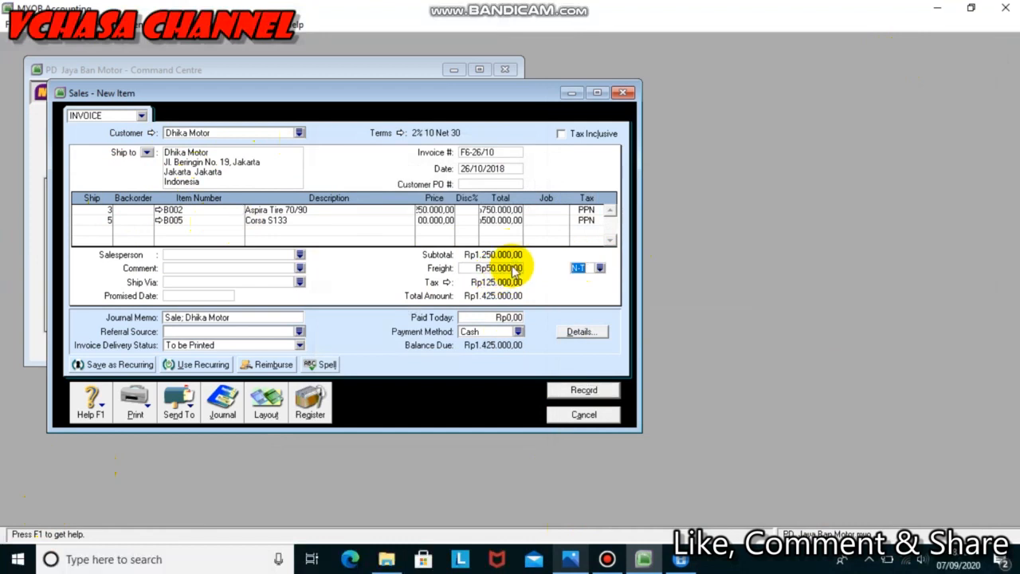
Step: Change the Dhika Motor invoice's payment method to Cheque and open the transaction recap
left_click(518, 332)
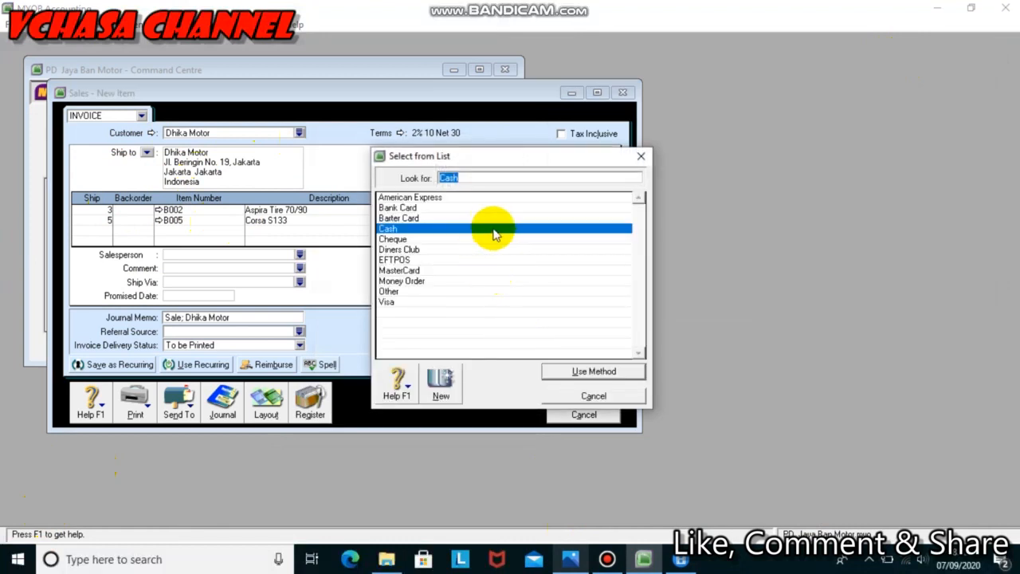
left_click(485, 239)
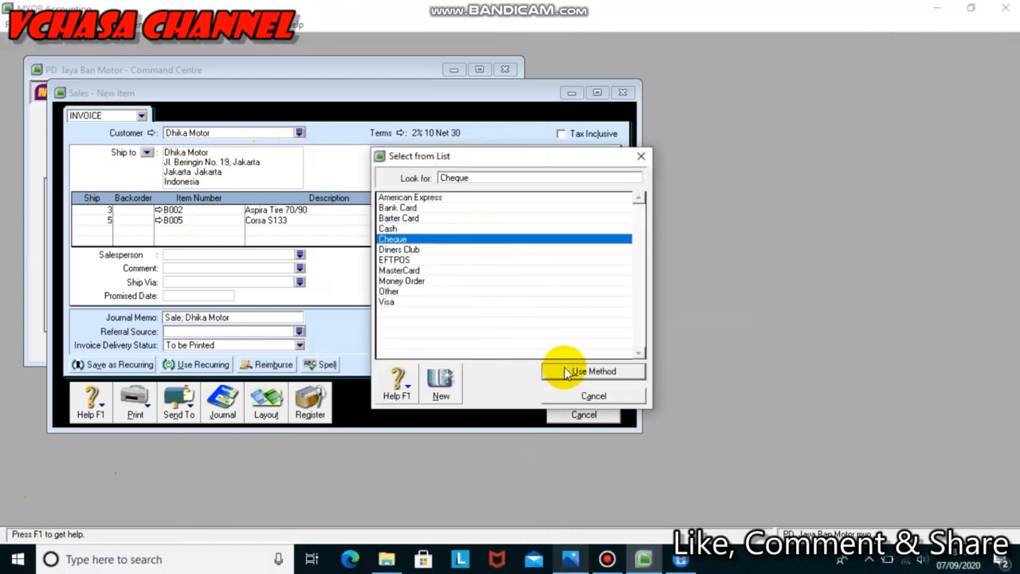
left_click(561, 371)
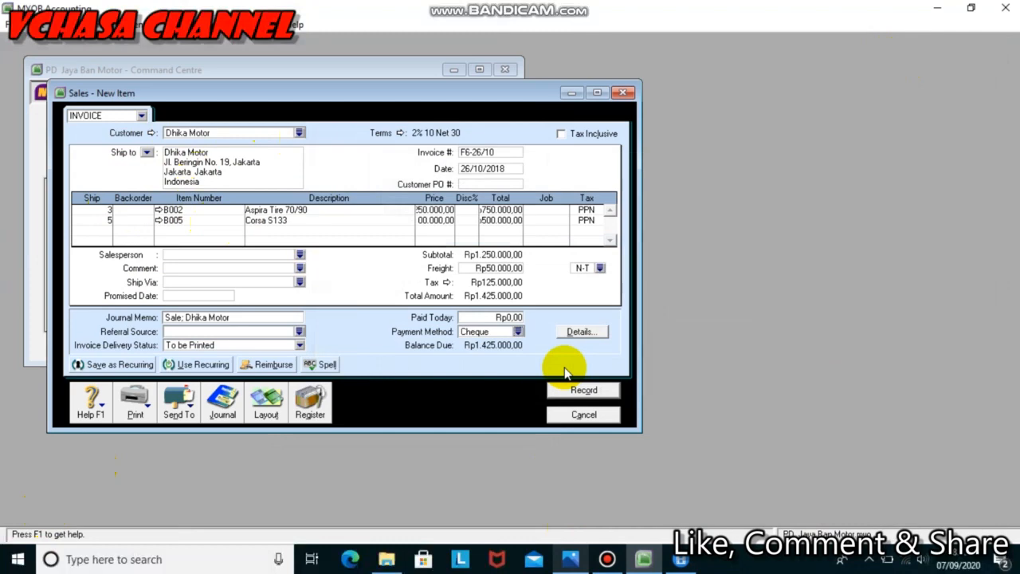
key("ctrl+r")
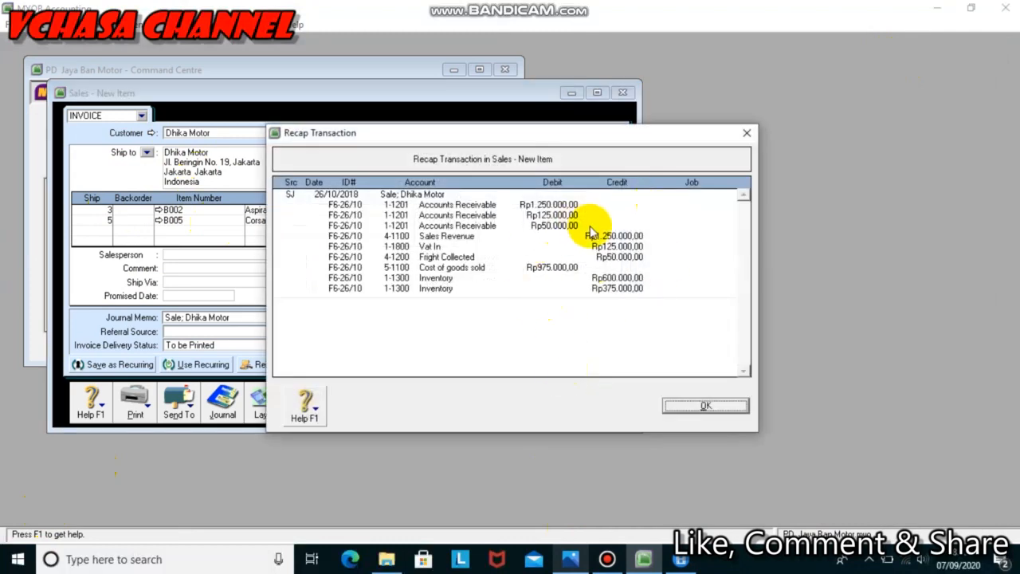
Step: Close the transaction recap and record the Dhika Motor invoice, ignoring the item names flagged by the spelling check
left_click(693, 406)
left_click(607, 389)
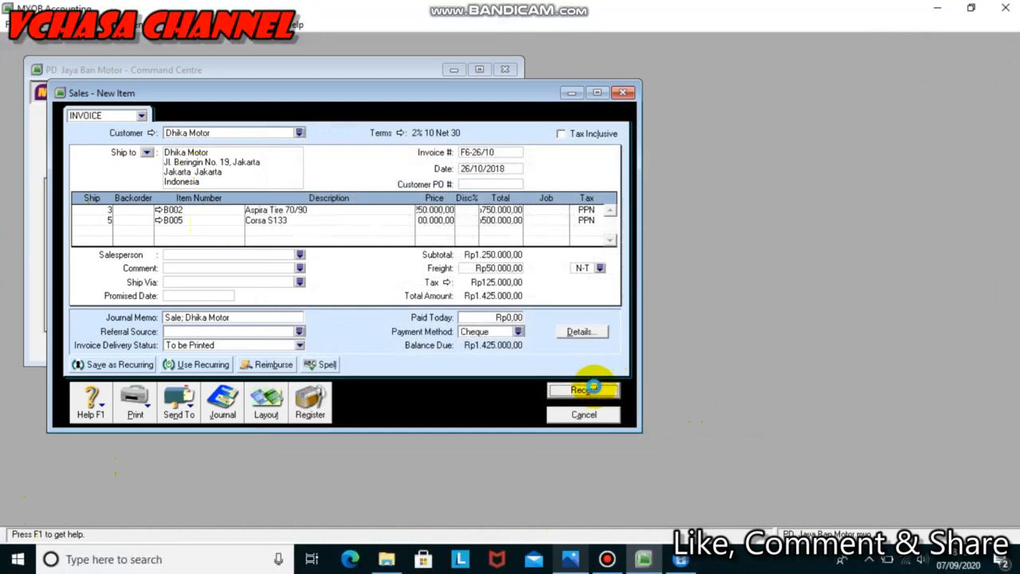
left_click(621, 282)
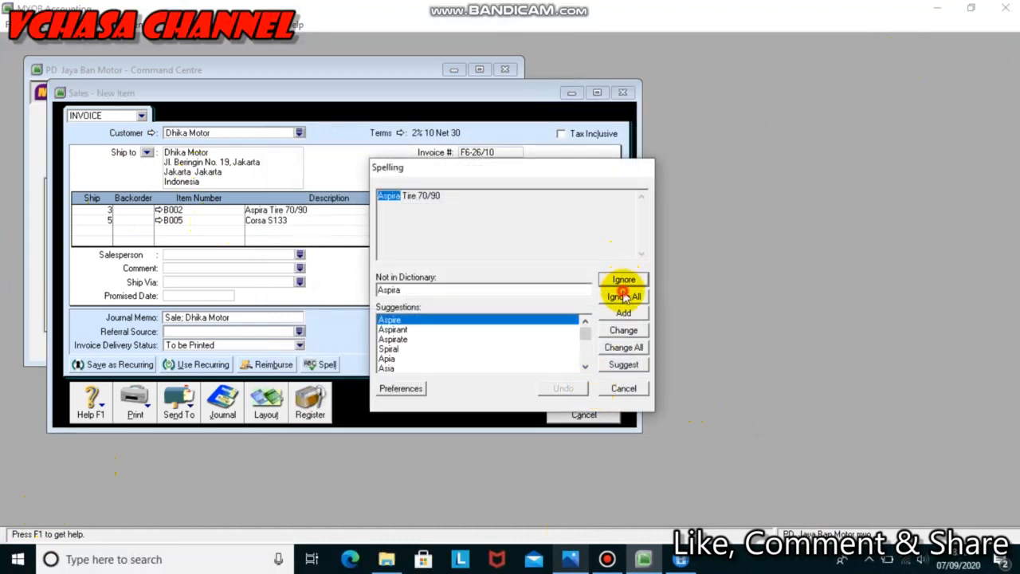
left_click(623, 282)
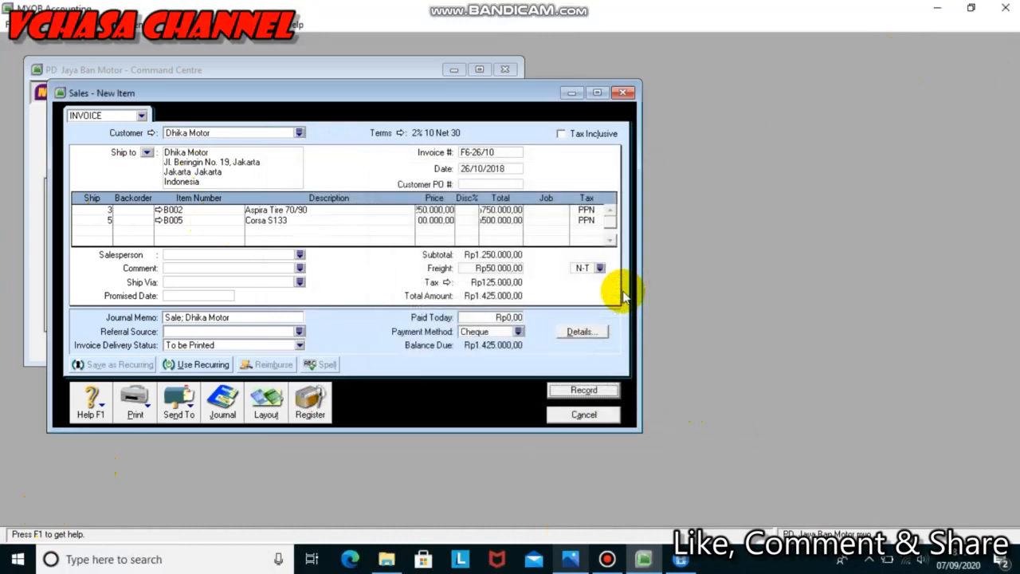
left_click(606, 294)
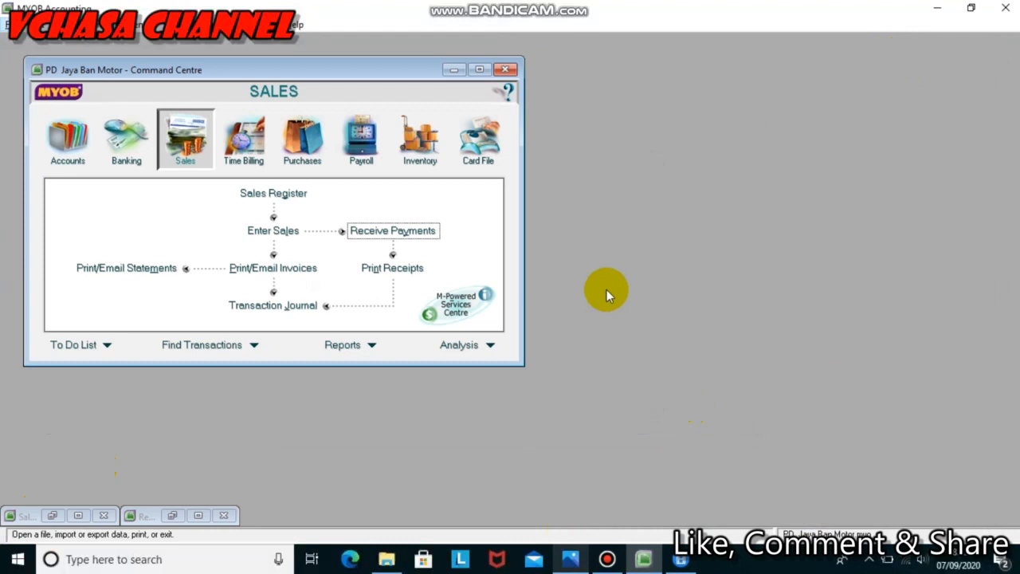
Step: Consult the Bukti Transaksi 36 cash receipt in Photos, restore MYOB's minimized Receive Payments window and select Cash In Bank as the deposit account
left_click(570, 560)
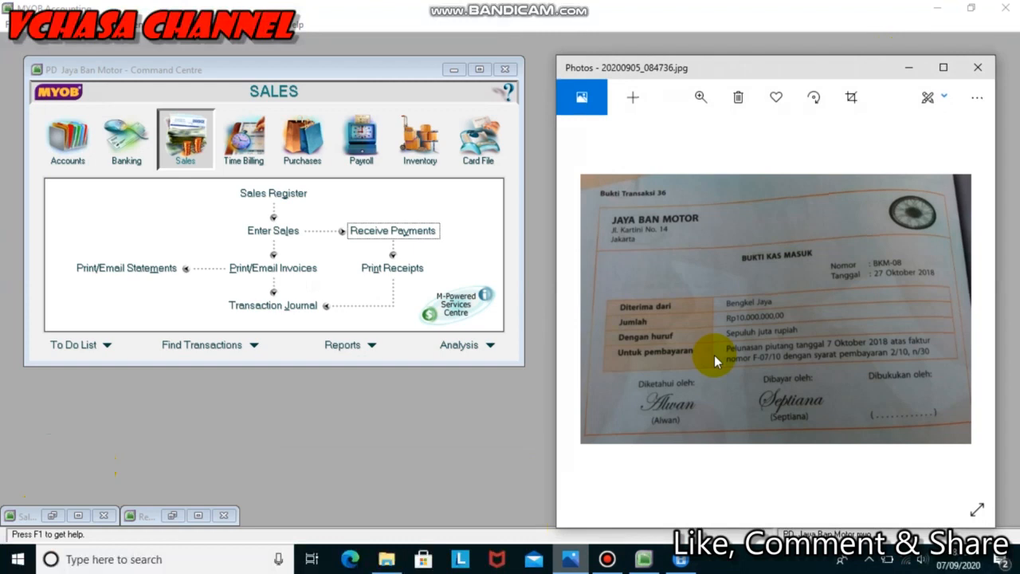
left_click(907, 68)
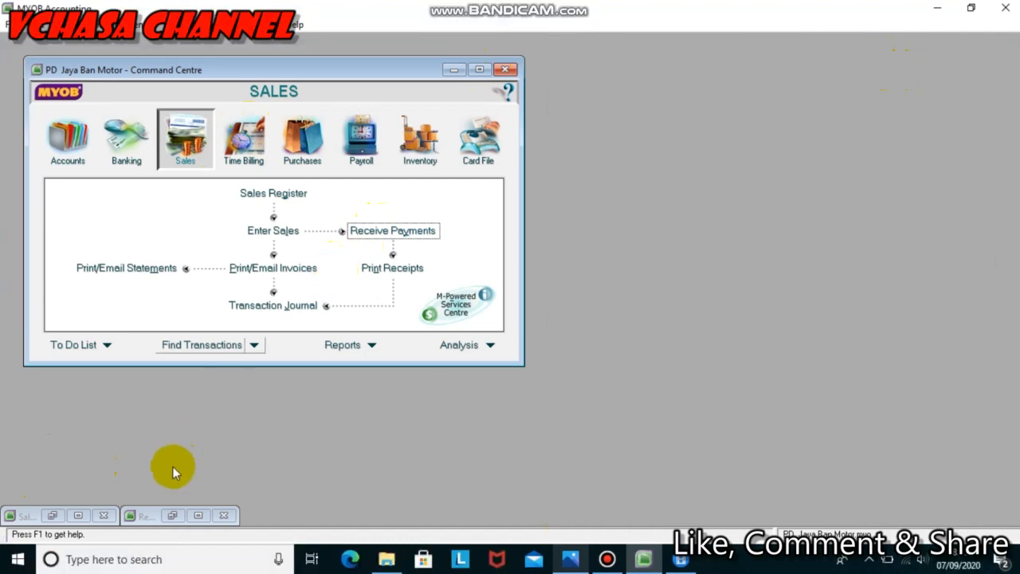
left_click(173, 517)
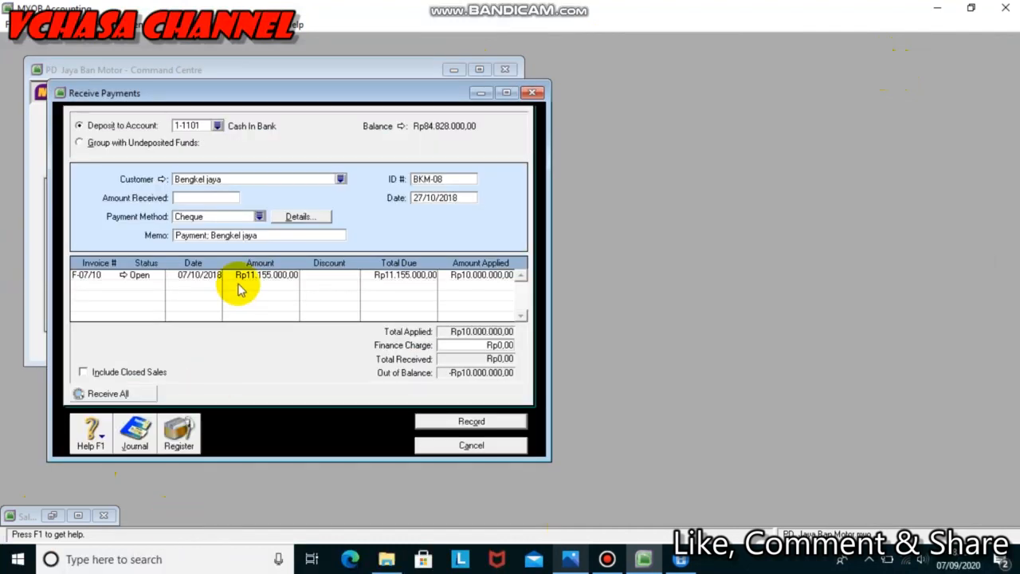
left_click(217, 125)
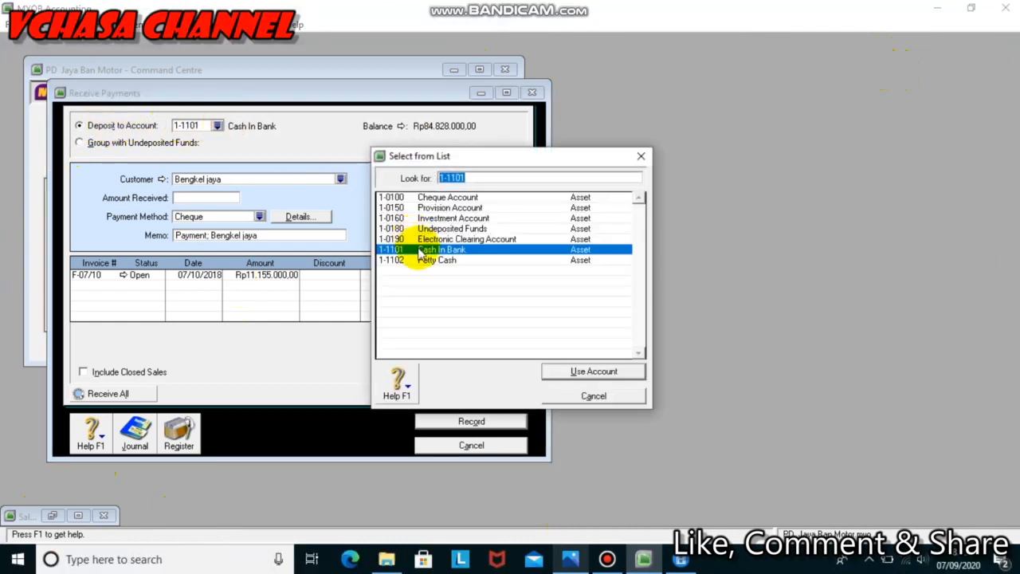
left_click(420, 250)
left_click(571, 371)
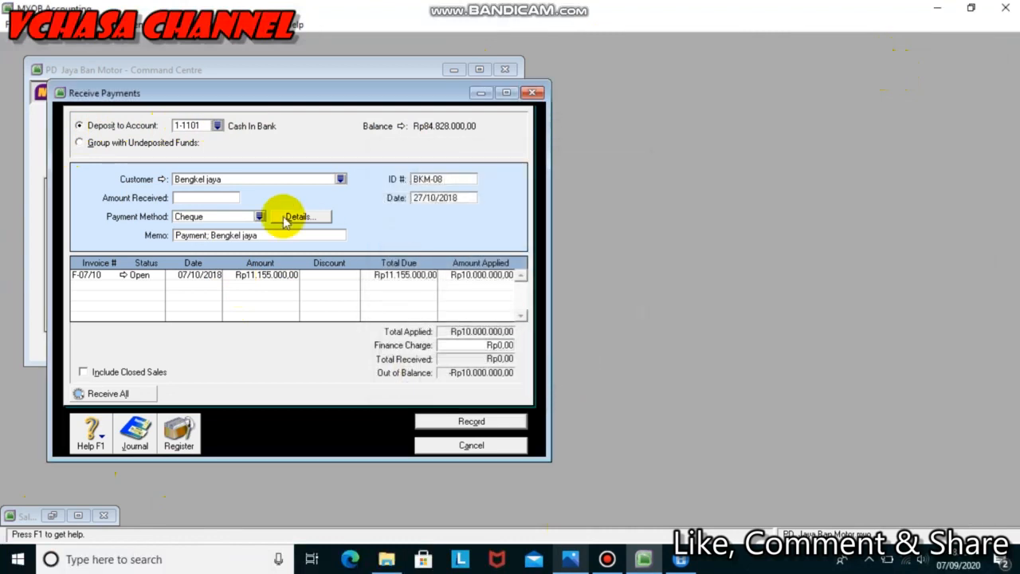
Step: Select Bengkel jaya as the paying customer, checking the name against the Bukti Transaksi 36 document in Photos
left_click(340, 179)
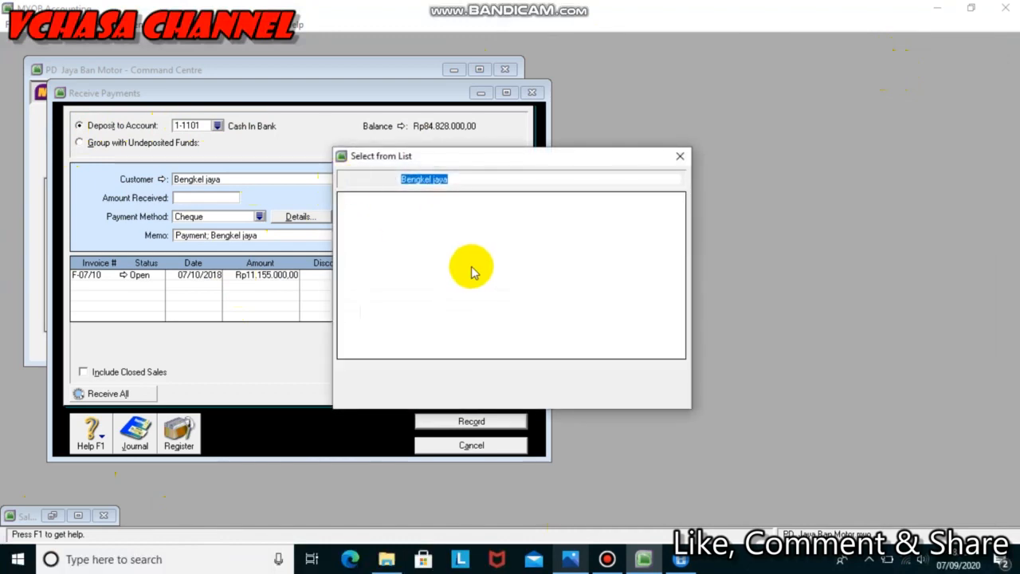
left_click(570, 558)
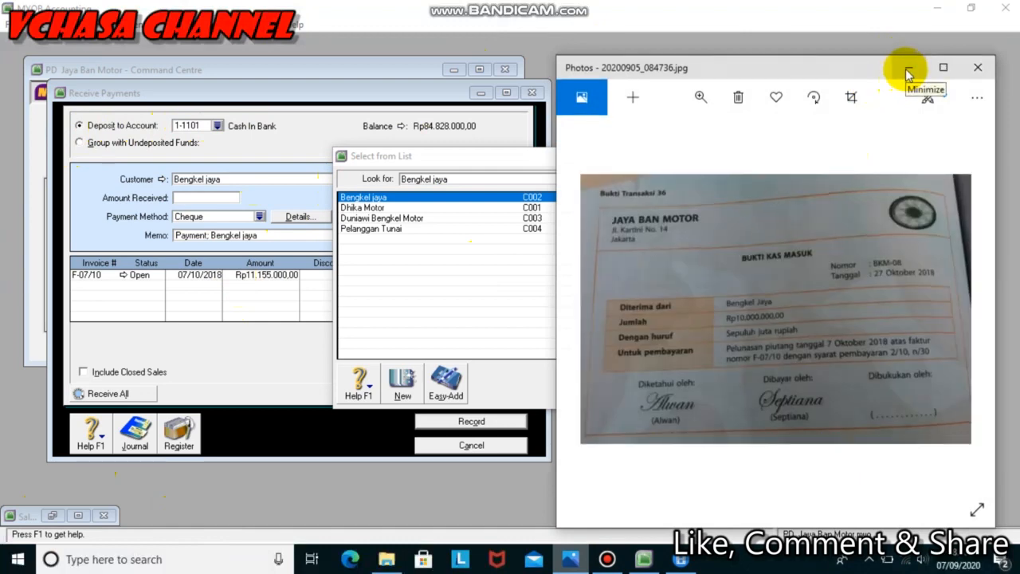
left_click(907, 72)
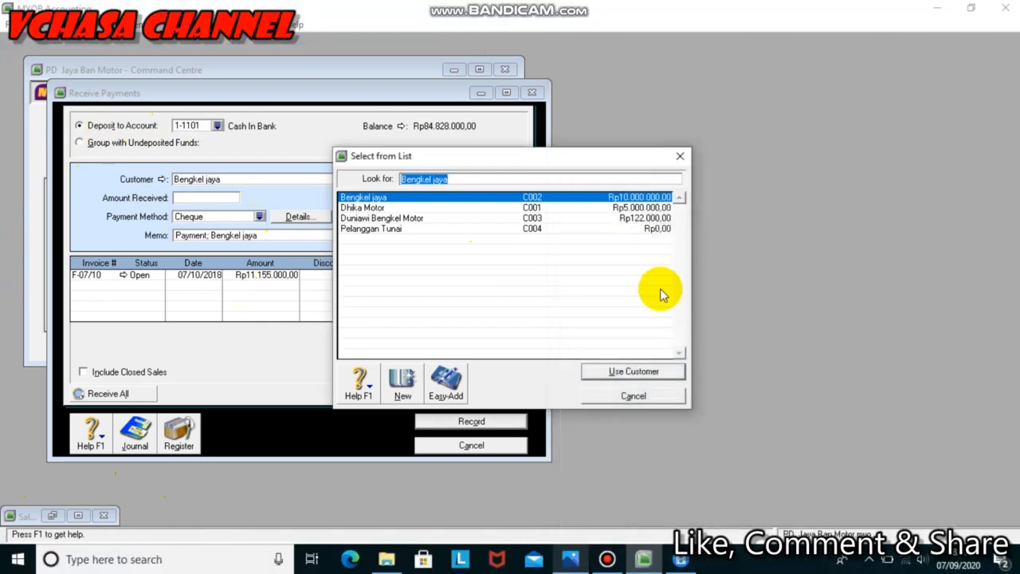
left_click(603, 372)
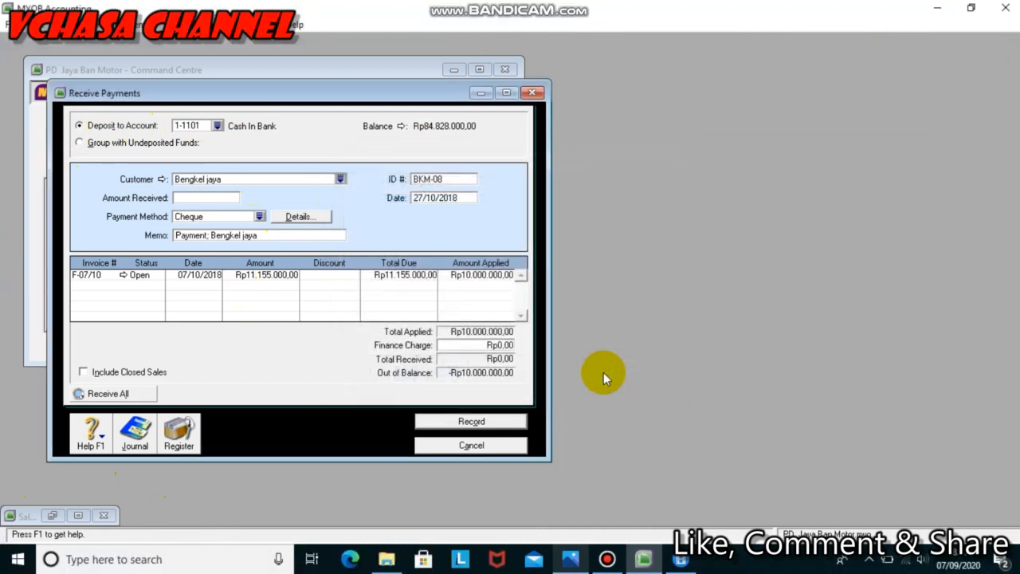
Step: Check the payment amount on Bukti Transaksi 36, clear the amount applied to the invoice and set Amount Received to Rp10.000.000
left_click(570, 559)
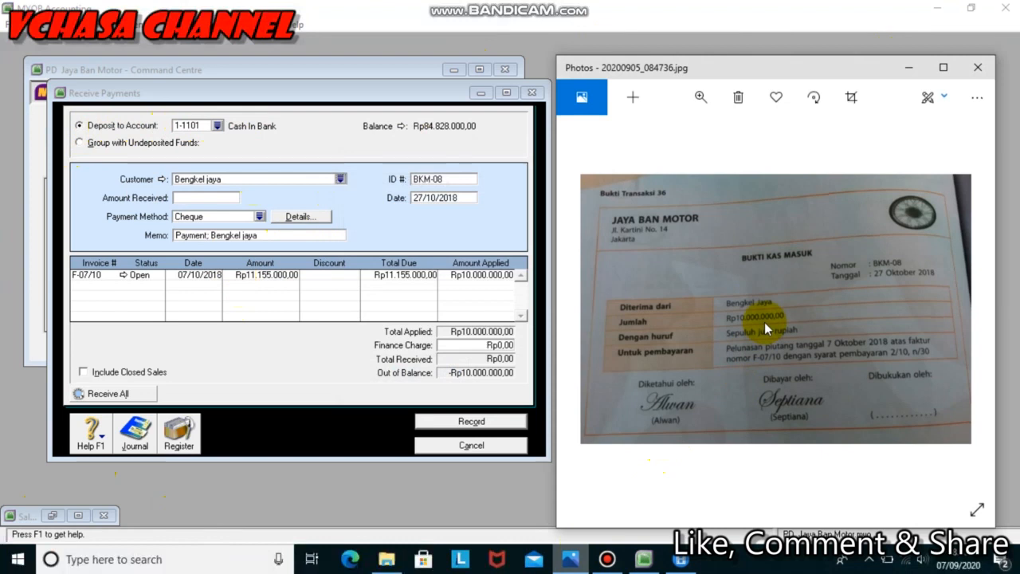
left_click(819, 345)
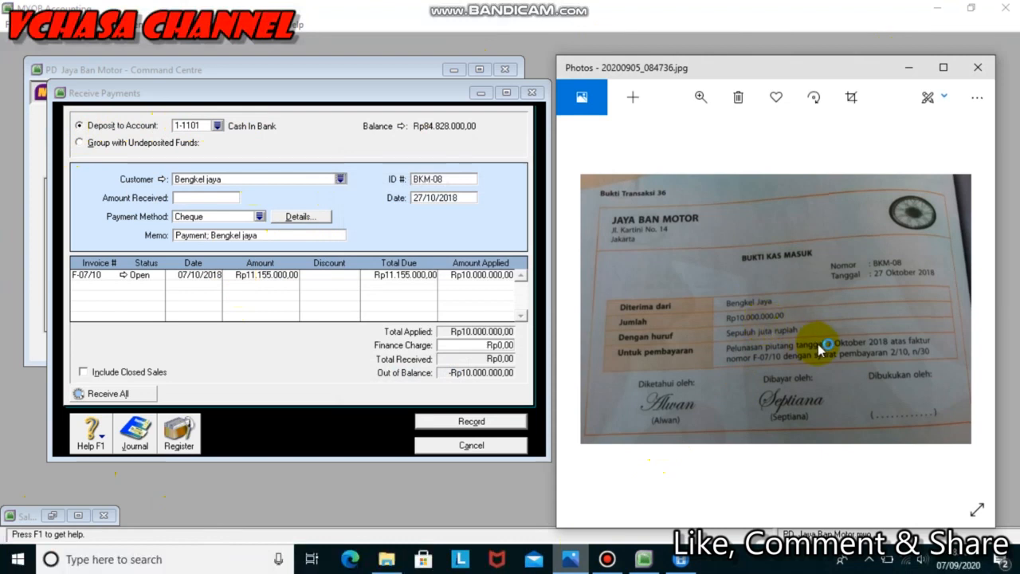
left_click(494, 275)
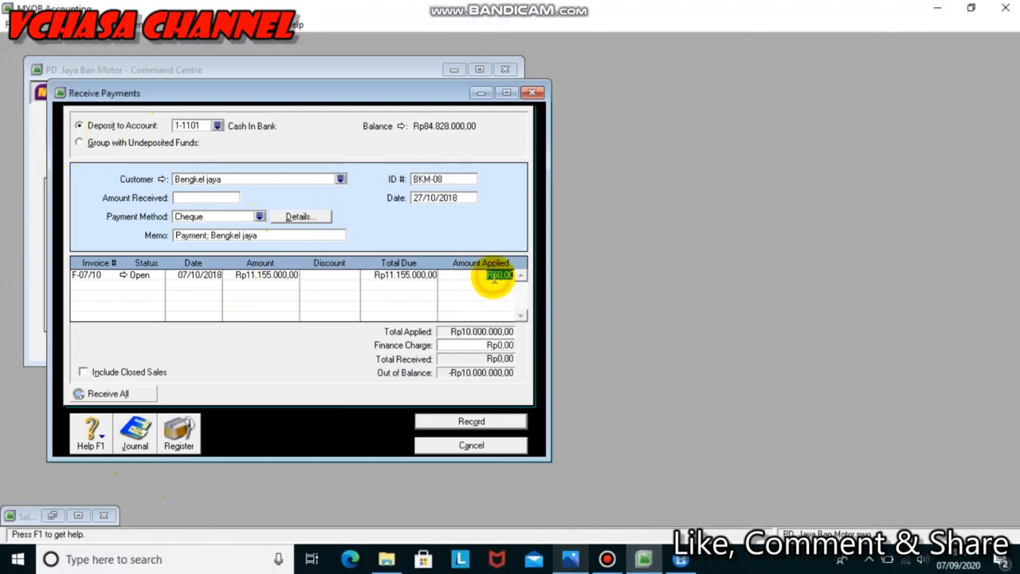
left_click(191, 199)
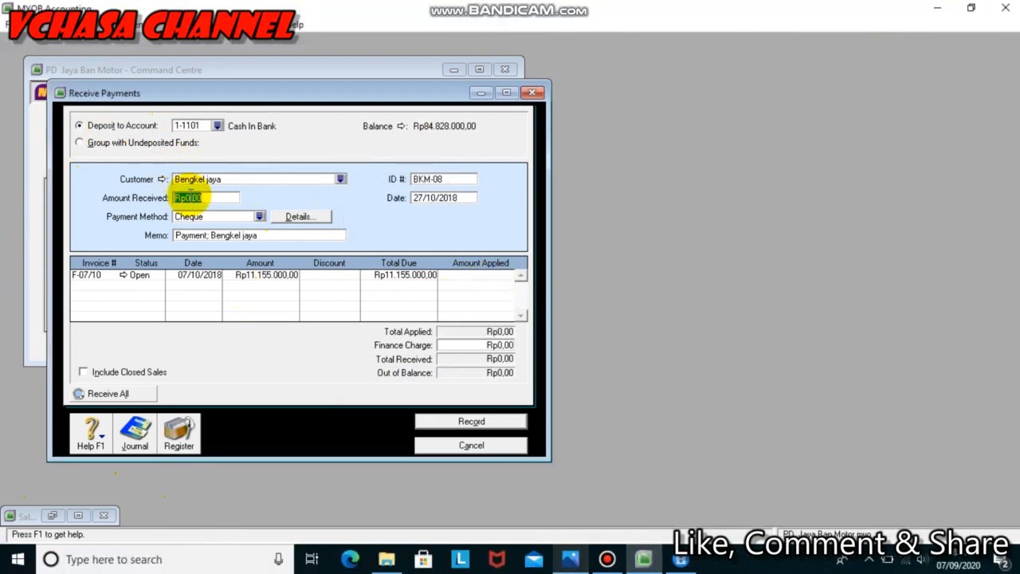
type("10.000.0")
type("00")
key("Tab")
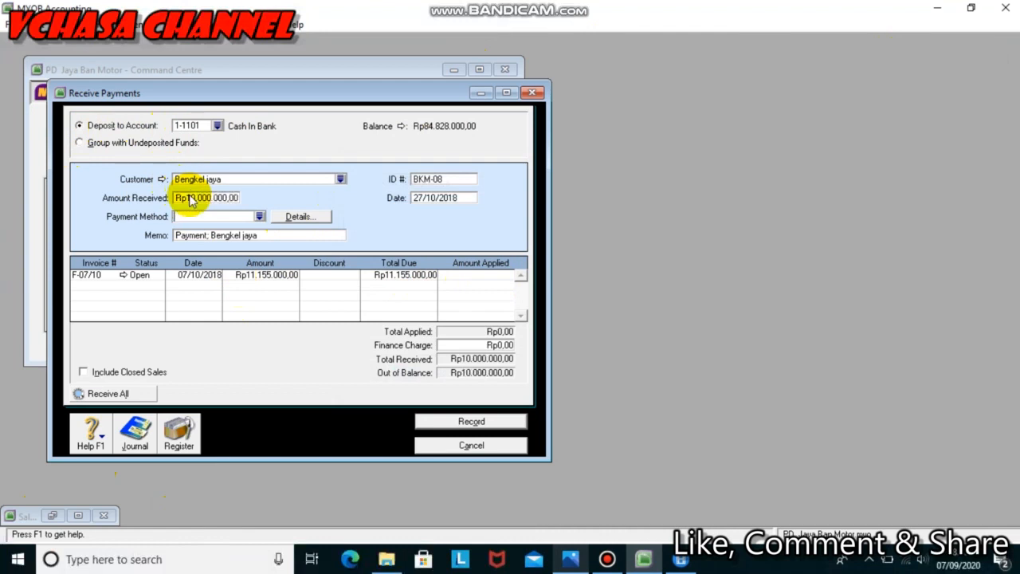
Step: Set the Bengkel jaya payment's method to Cheque, accepting the possible loss of payment details
left_click(253, 217)
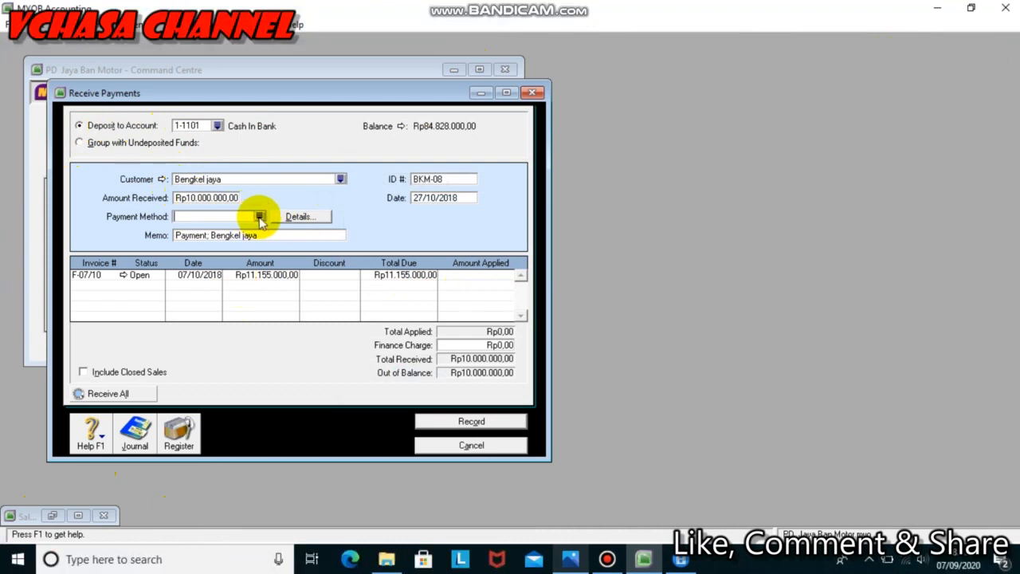
left_click(259, 216)
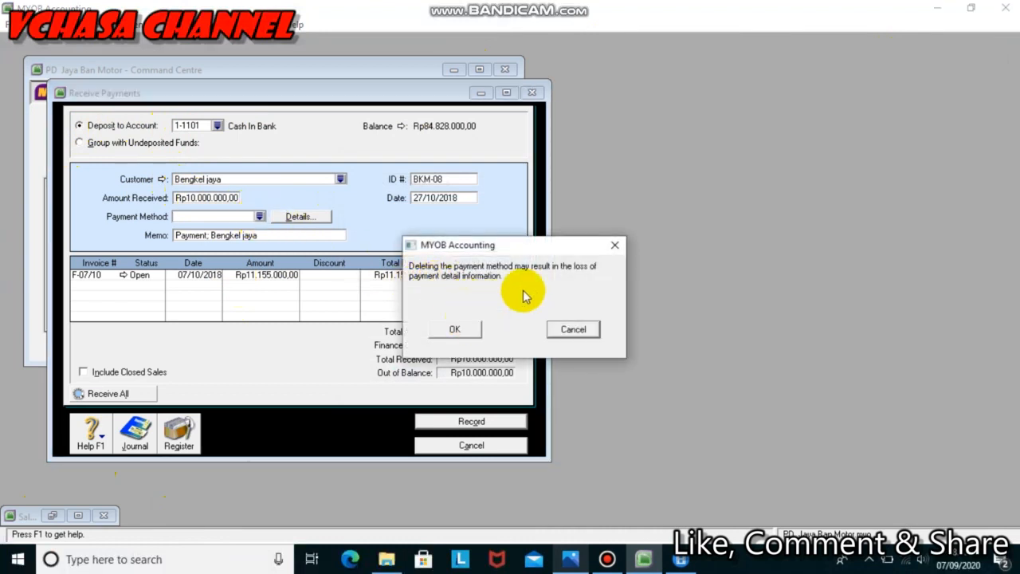
left_click(455, 333)
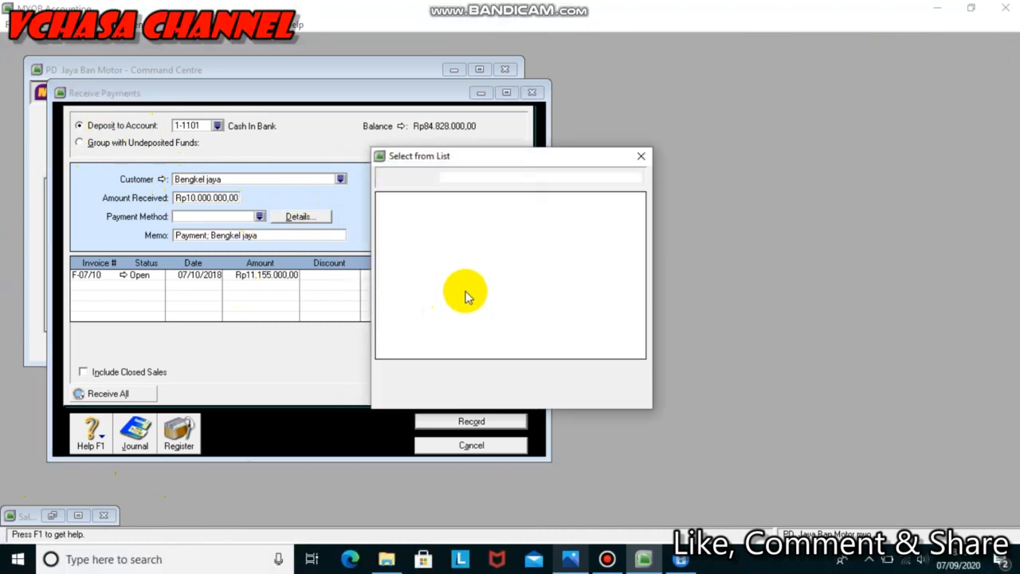
left_click(449, 239)
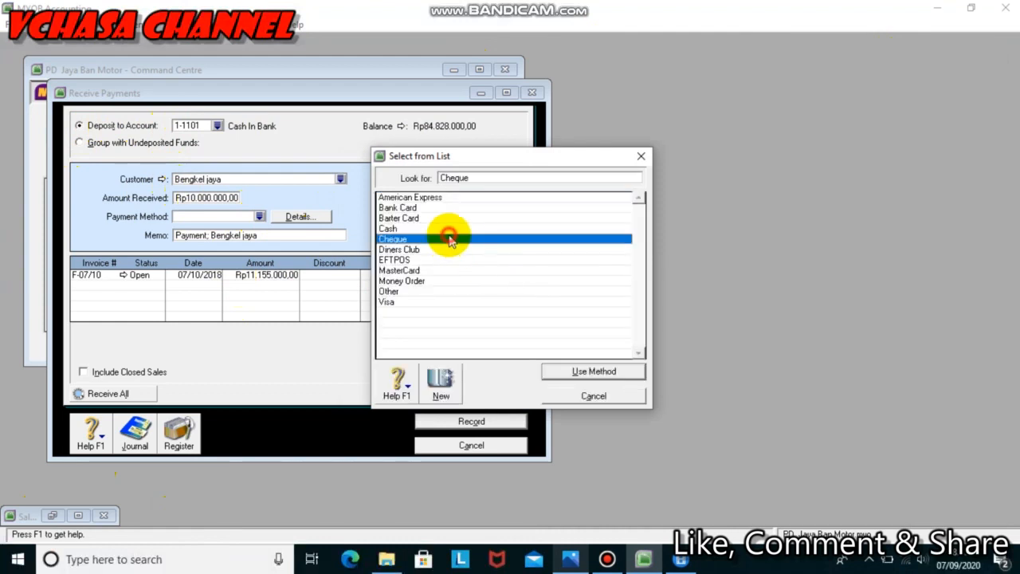
left_click(578, 379)
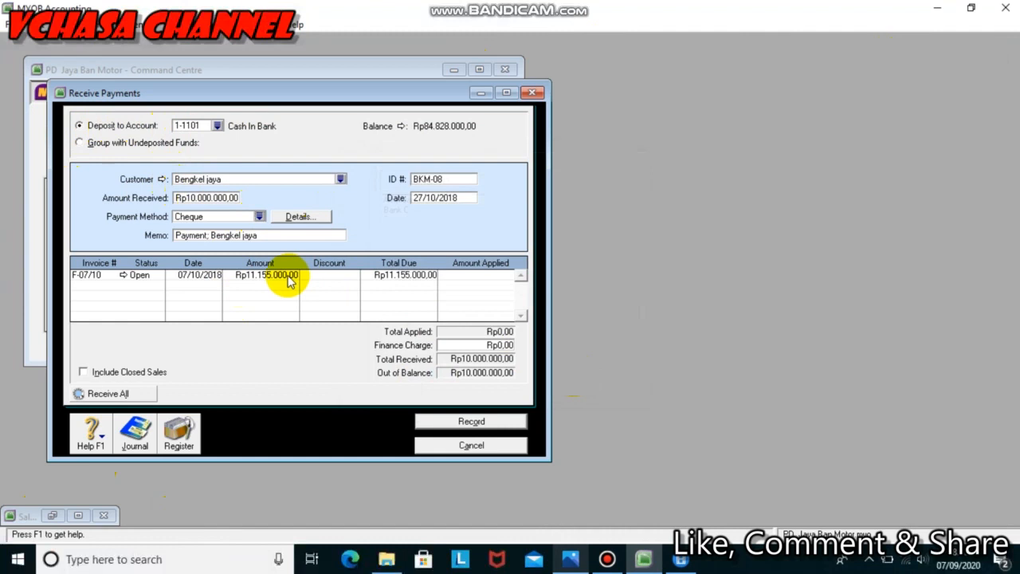
Step: Check the payment terms on Bukti Transaksi 36 and apply Rp10.000.000 to the 7 October 2018 invoice without a discount
left_click(329, 274)
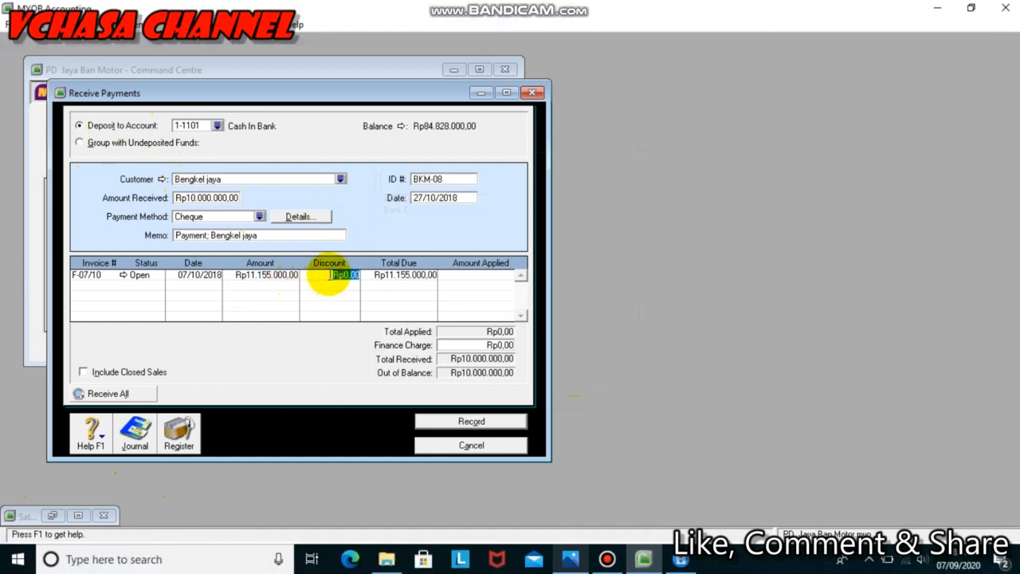
left_click(570, 559)
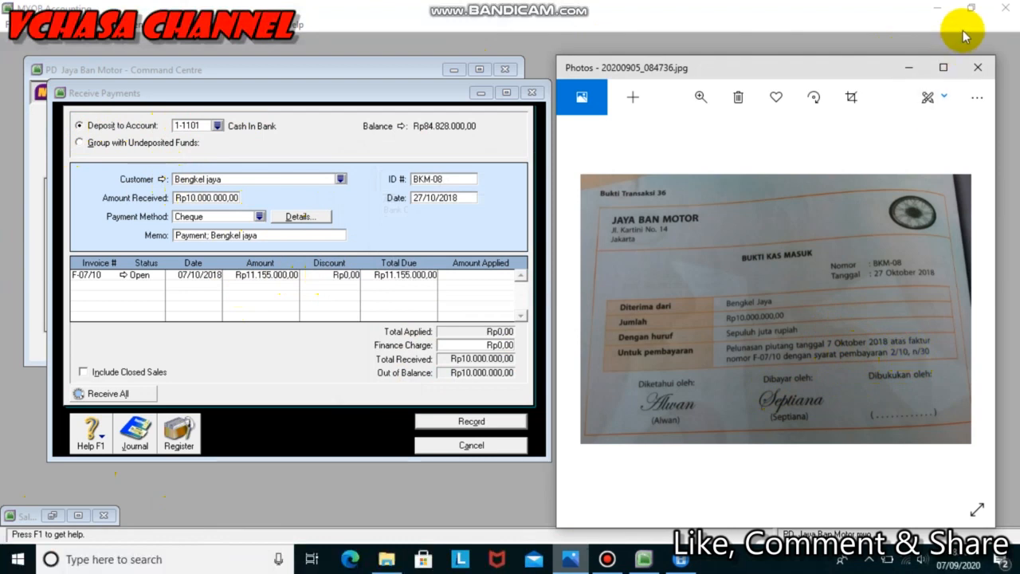
left_click(909, 67)
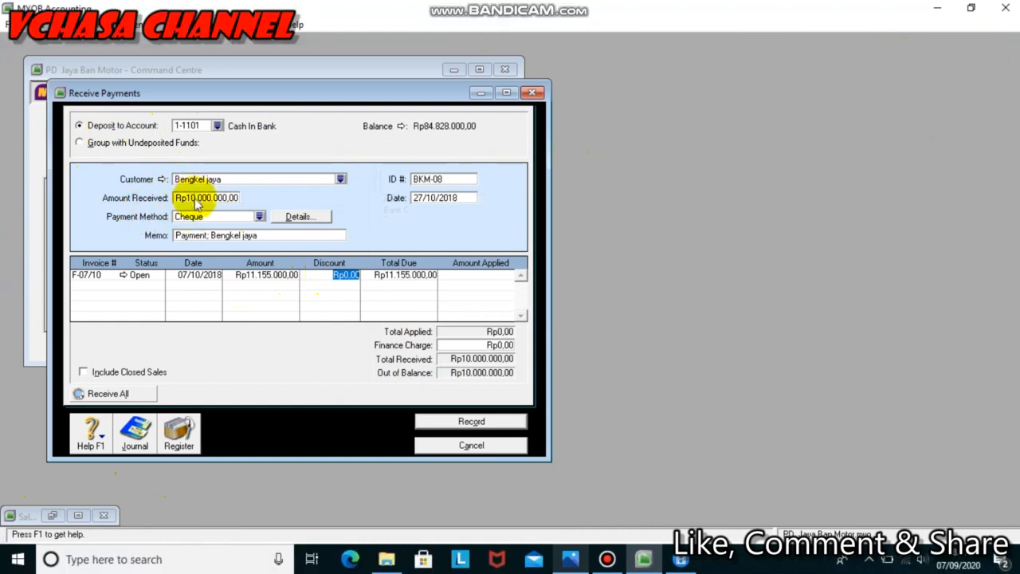
left_click(458, 275)
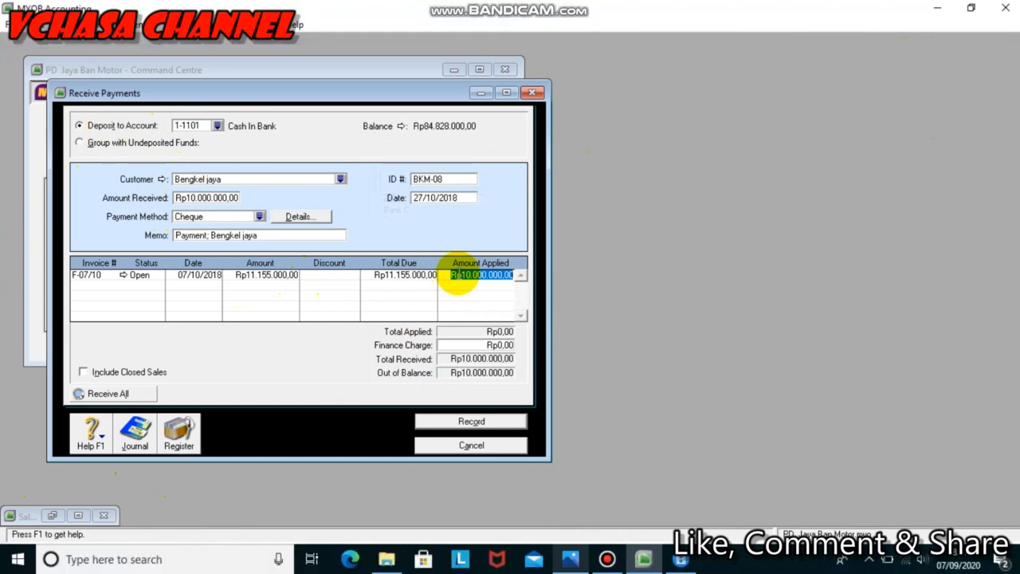
key("Tab")
key("Tab")
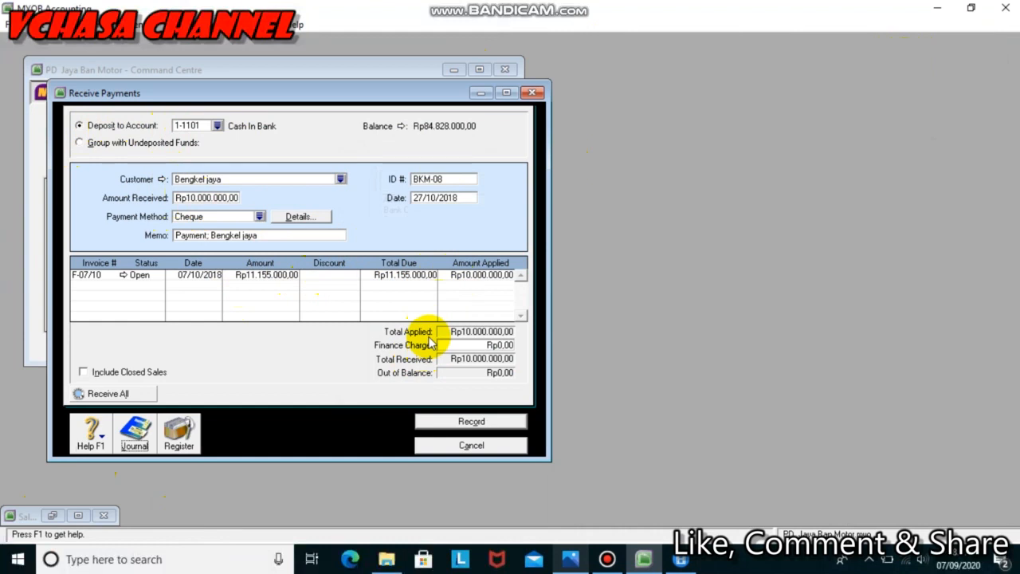
Step: Review the recap of the Bengkel jaya payment and record the payment
key("ctrl+r")
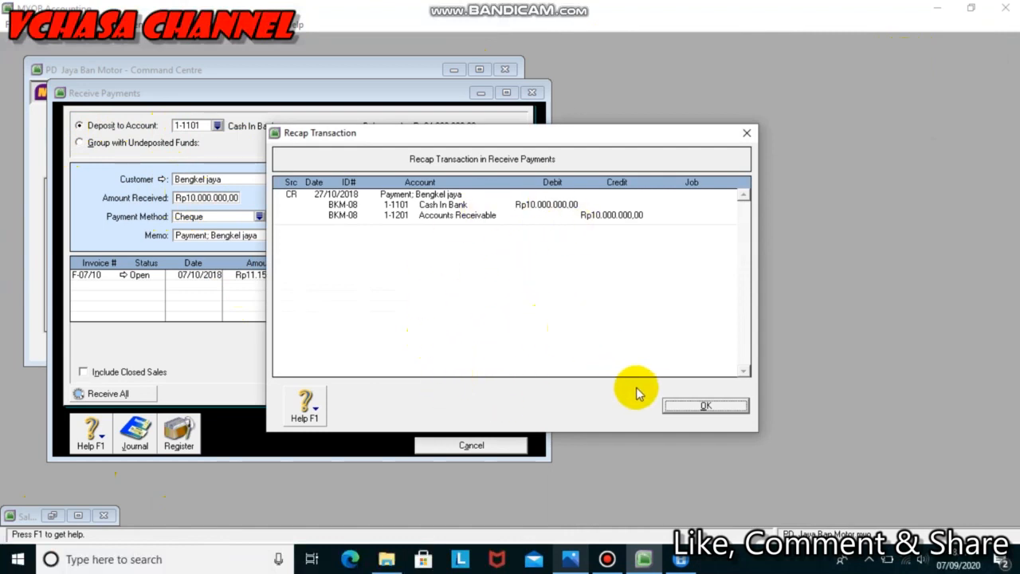
left_click(674, 407)
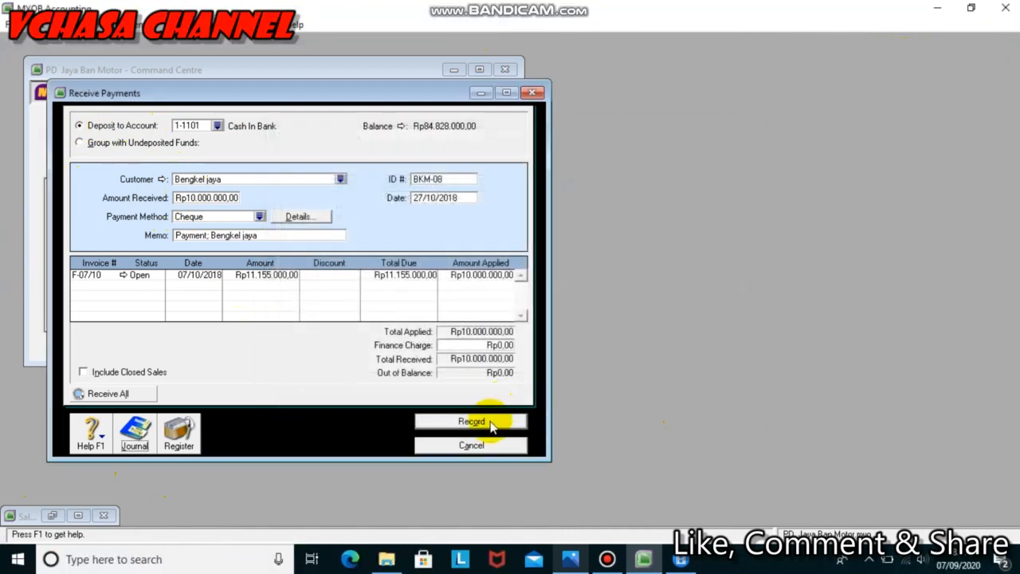
left_click(491, 425)
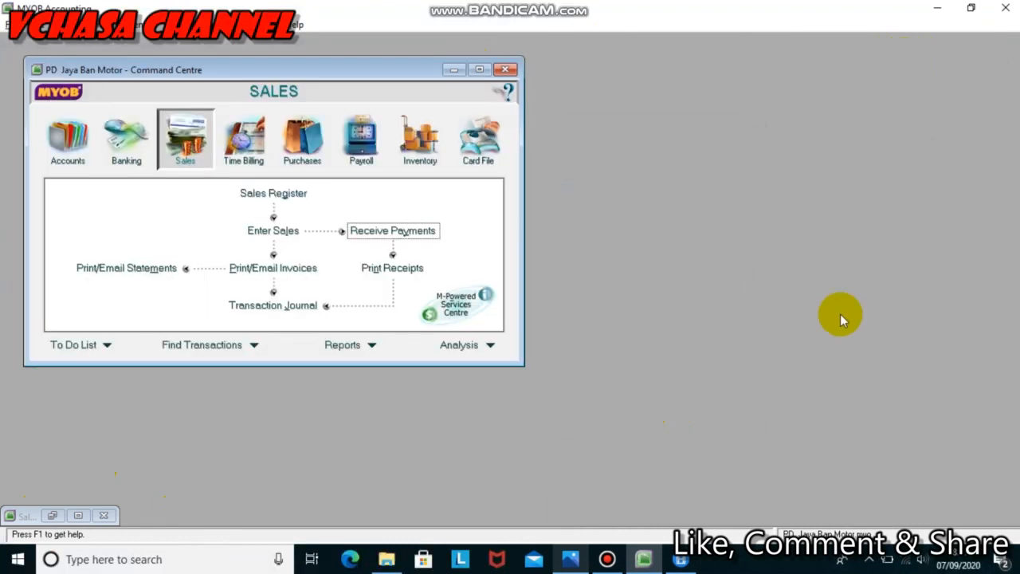
Step: Consult the Bukti Transaksi 37 cash sale note in Photos and restore the minimized Pelanggan Tunai invoice in MYOB
key("alt")
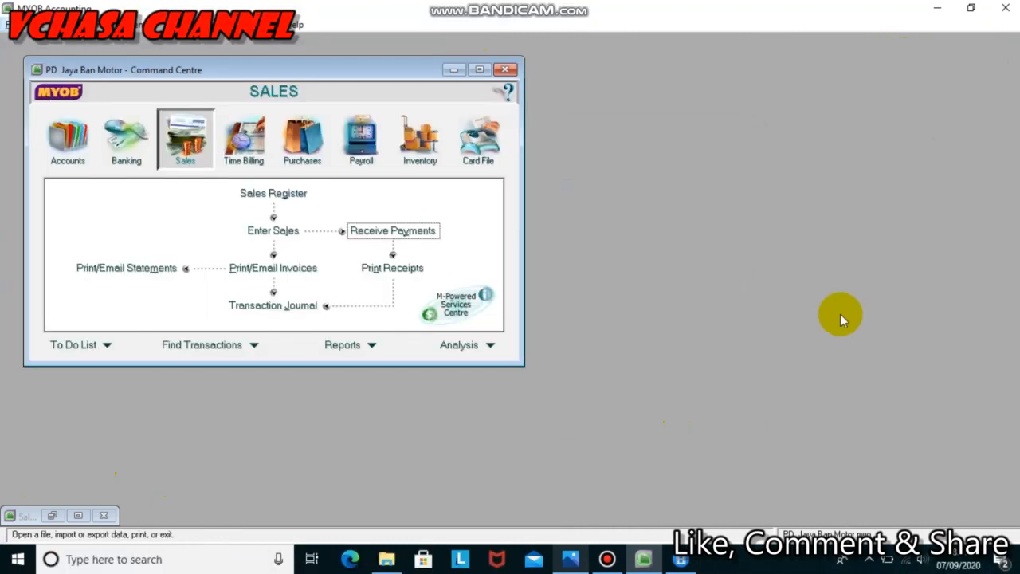
left_click(568, 559)
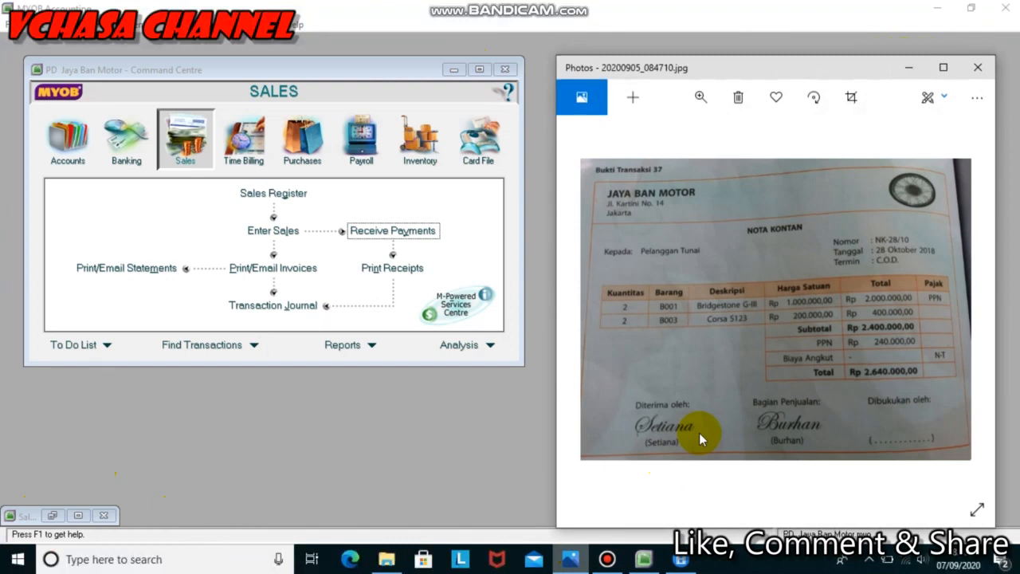
left_click(903, 70)
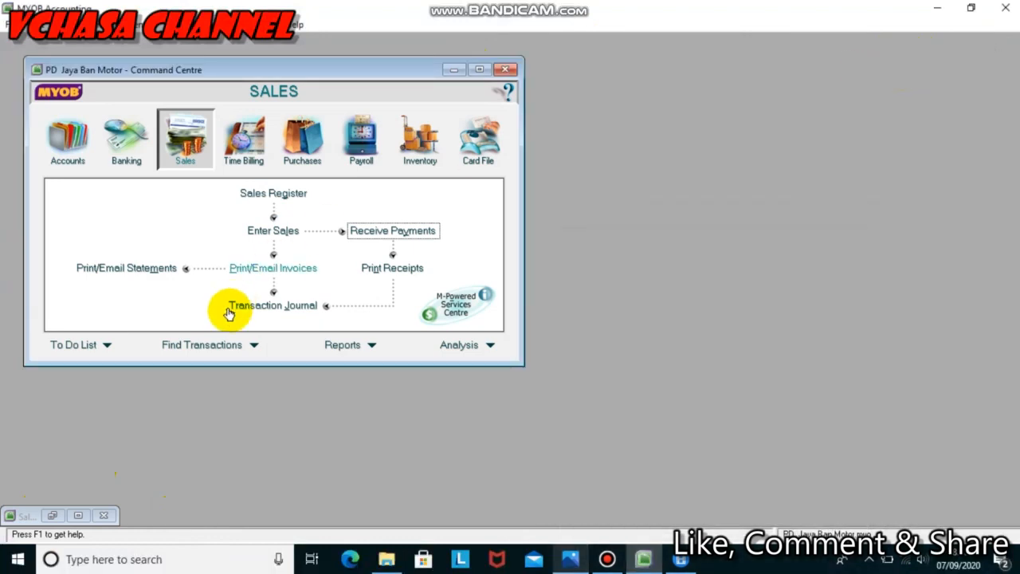
left_click(51, 516)
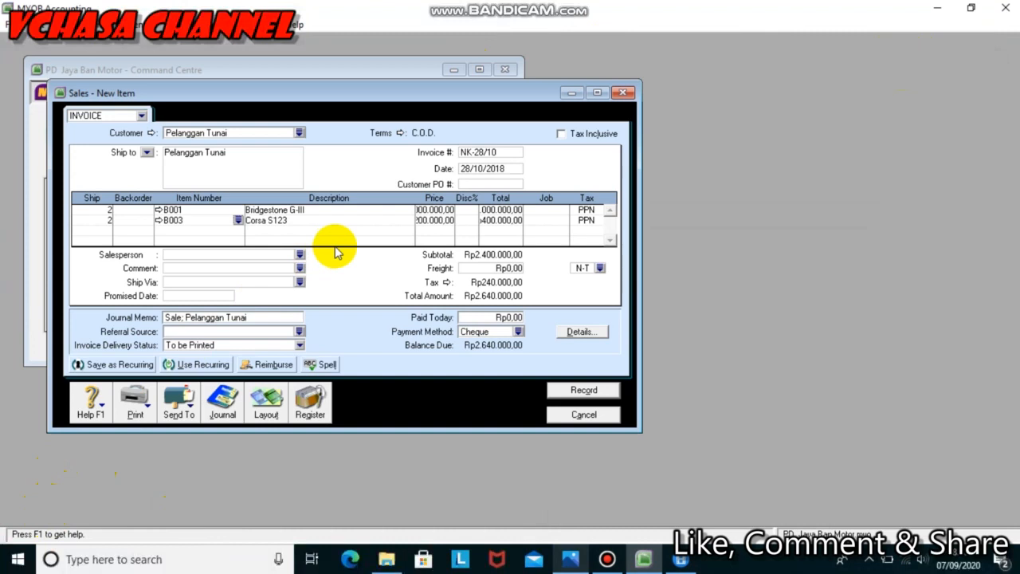
Step: Check the Pelanggan Tunai customer and the invoice's credit terms, keeping C.O.D. and tax-exclusive pricing
left_click(299, 133)
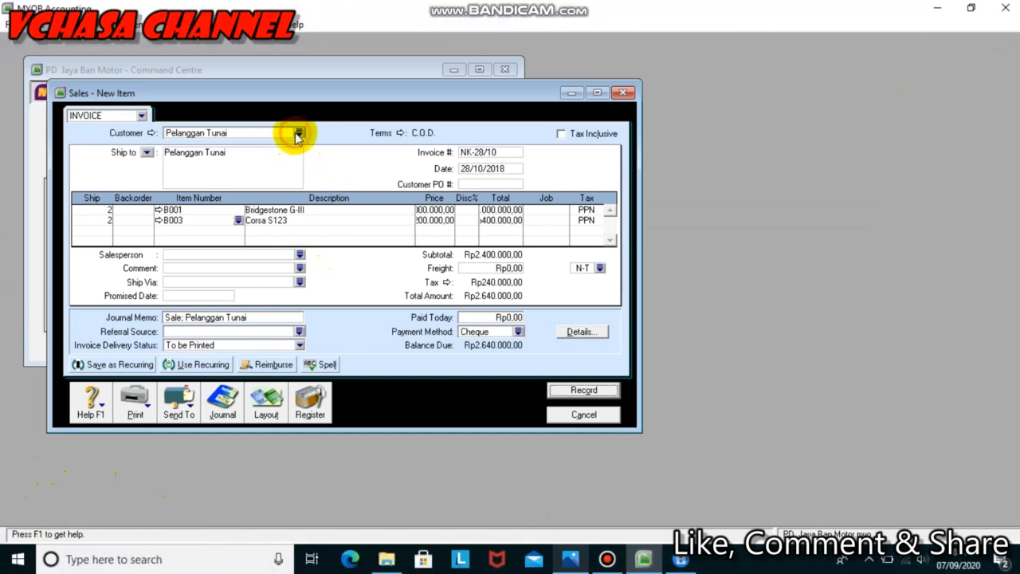
left_click(599, 369)
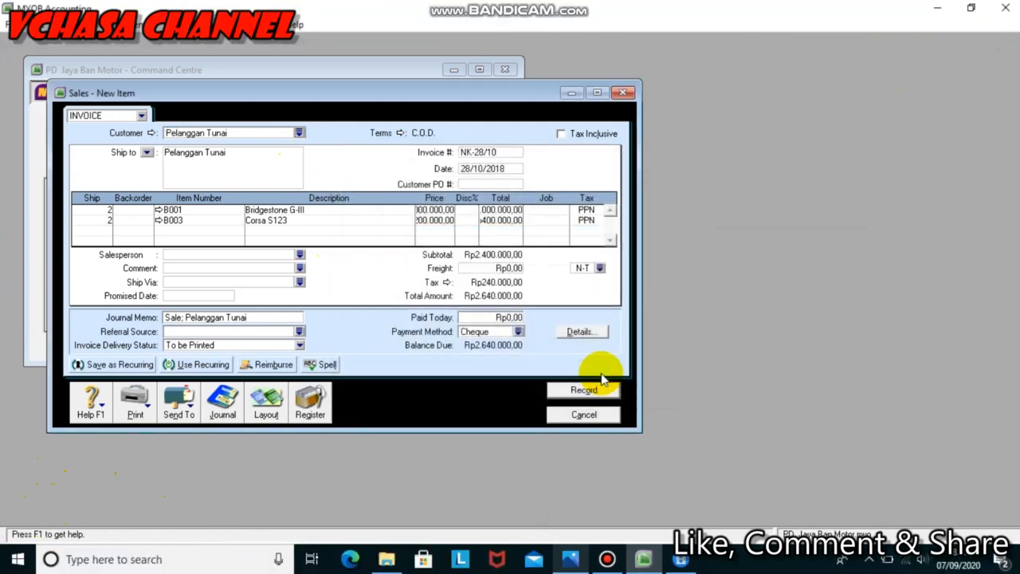
left_click(400, 133)
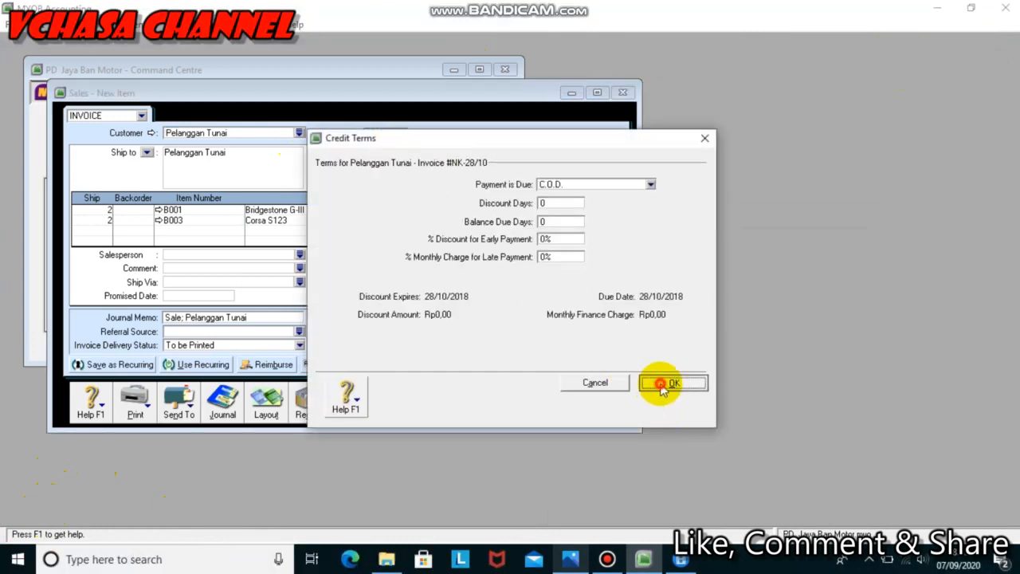
left_click(658, 388)
left_click(588, 136)
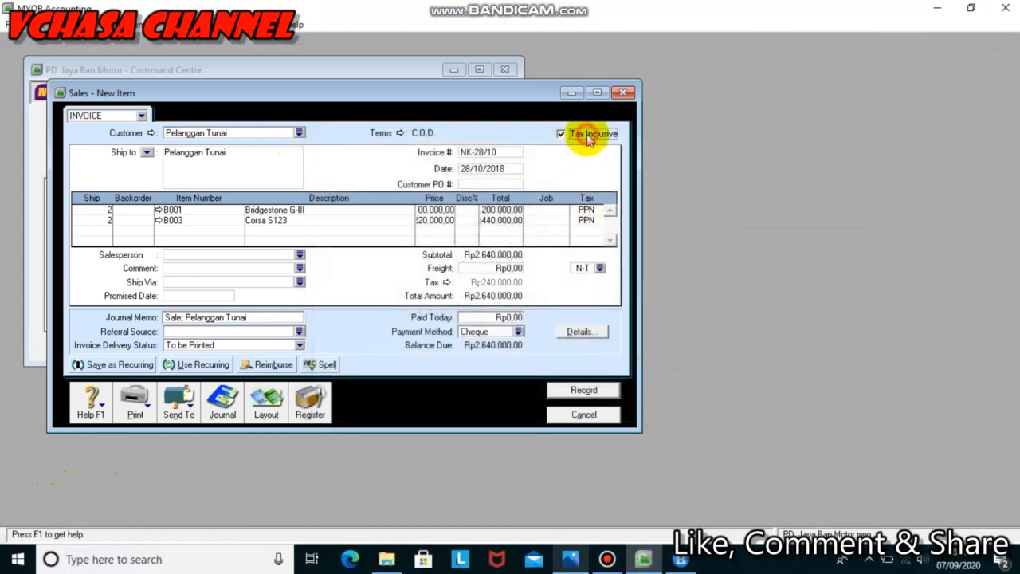
left_click(588, 136)
Step: Check the cash sale's invoice number, date and item lines against Bukti Transaksi 37 in Photos
left_click(490, 152)
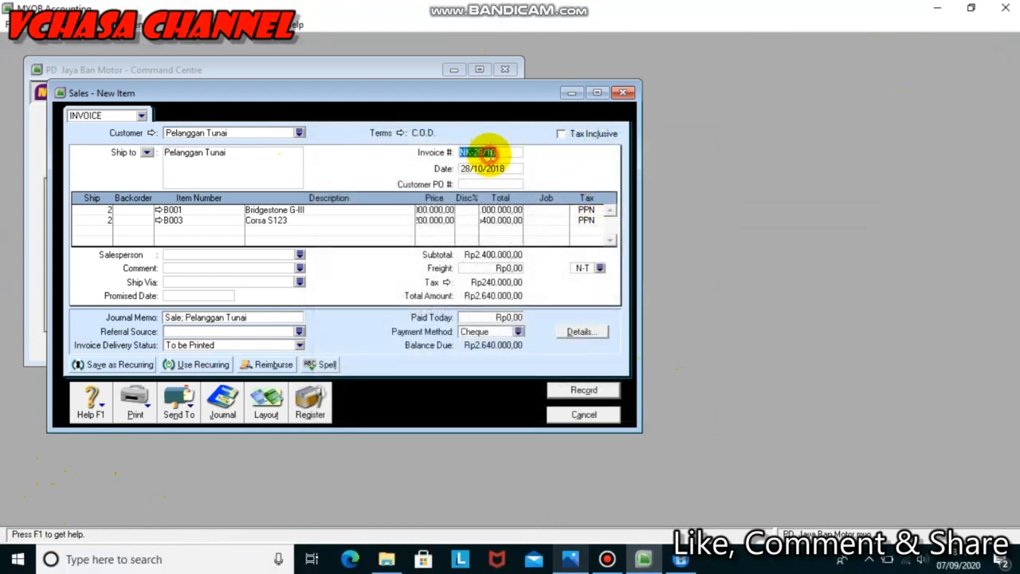
left_click(500, 170)
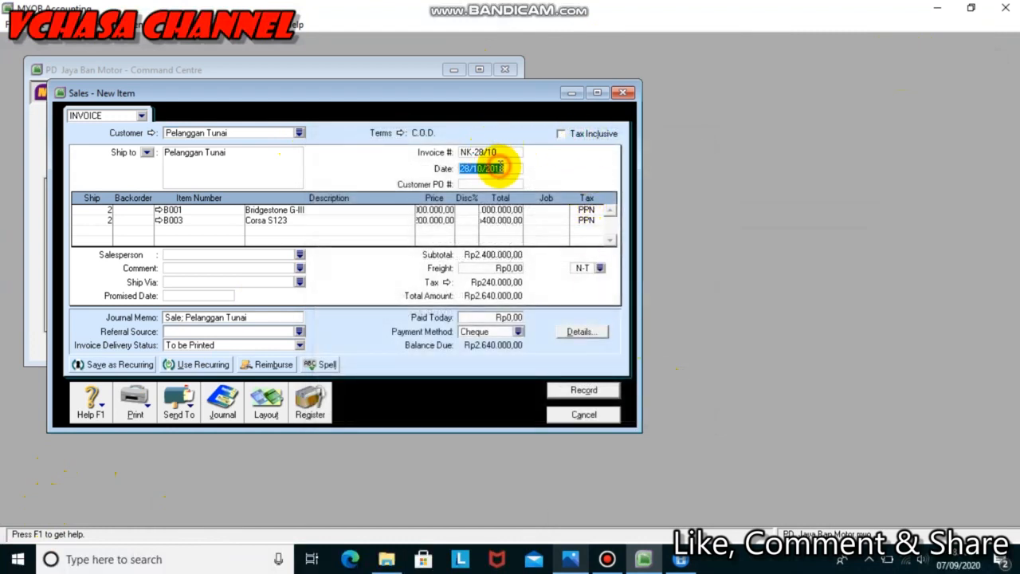
left_click(571, 560)
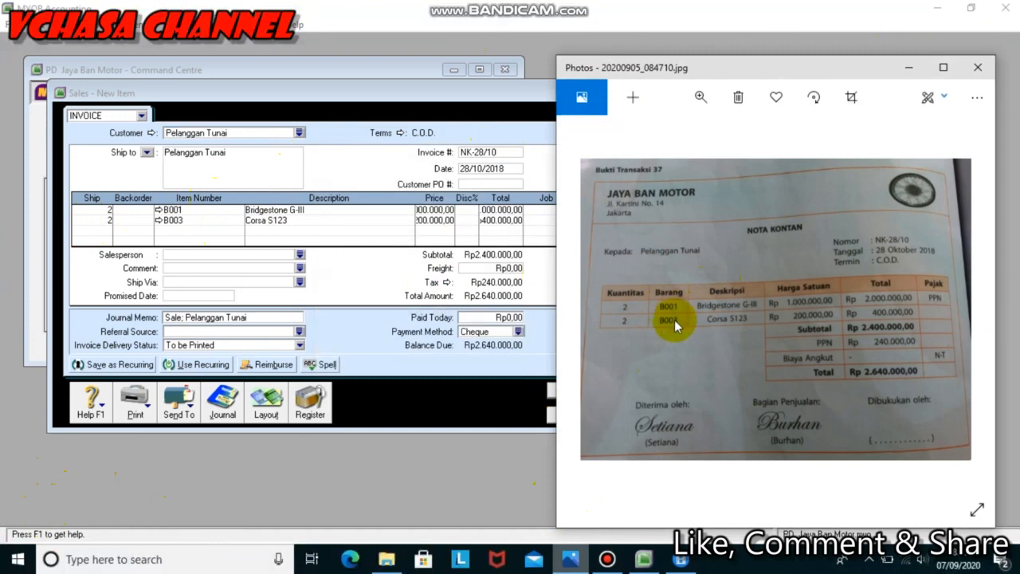
left_click(239, 210)
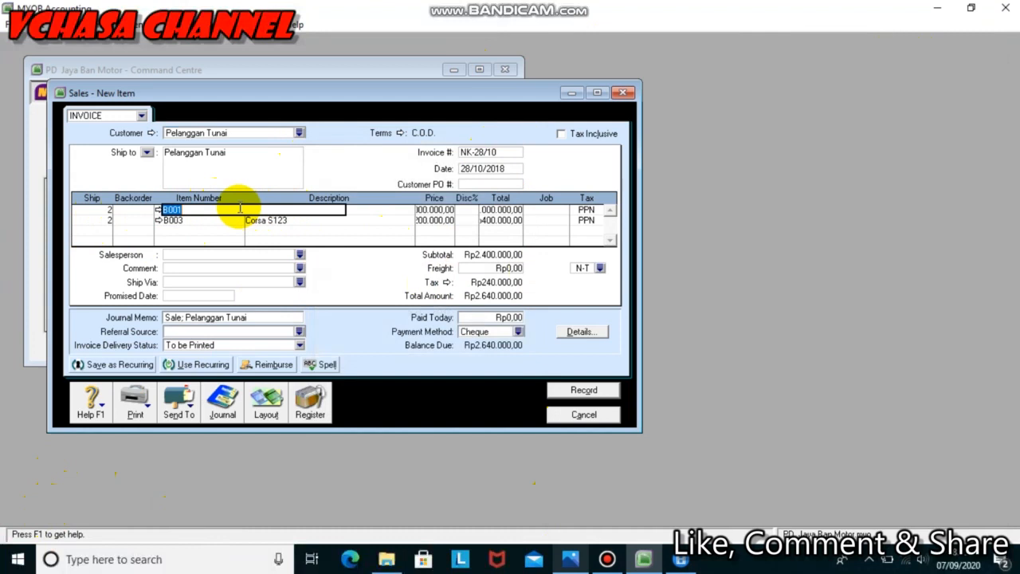
left_click(240, 209)
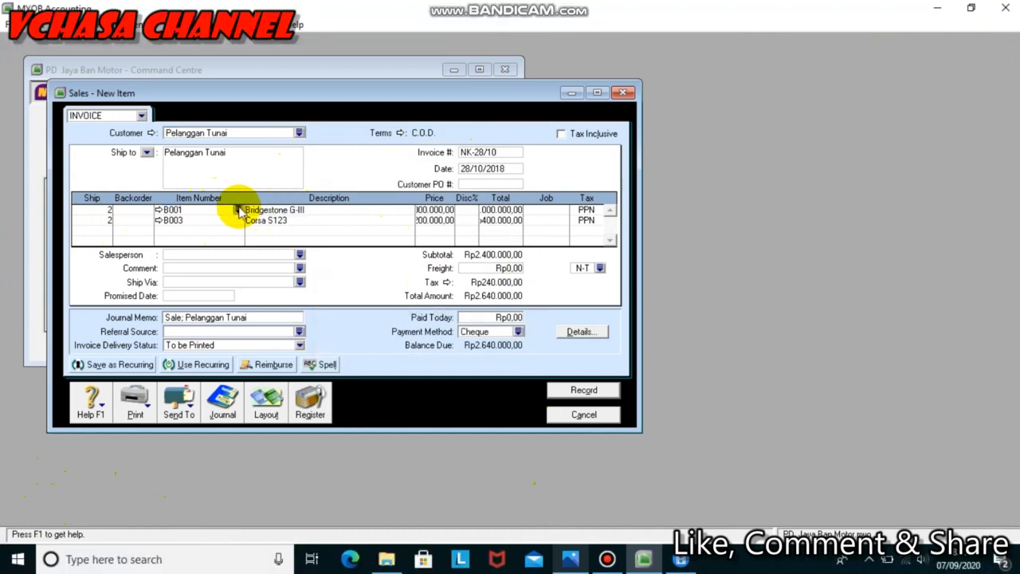
Step: Enter Rp2.640.000 as paid today on the Pelanggan Tunai invoice and set the payment method to Cash
left_click(504, 318)
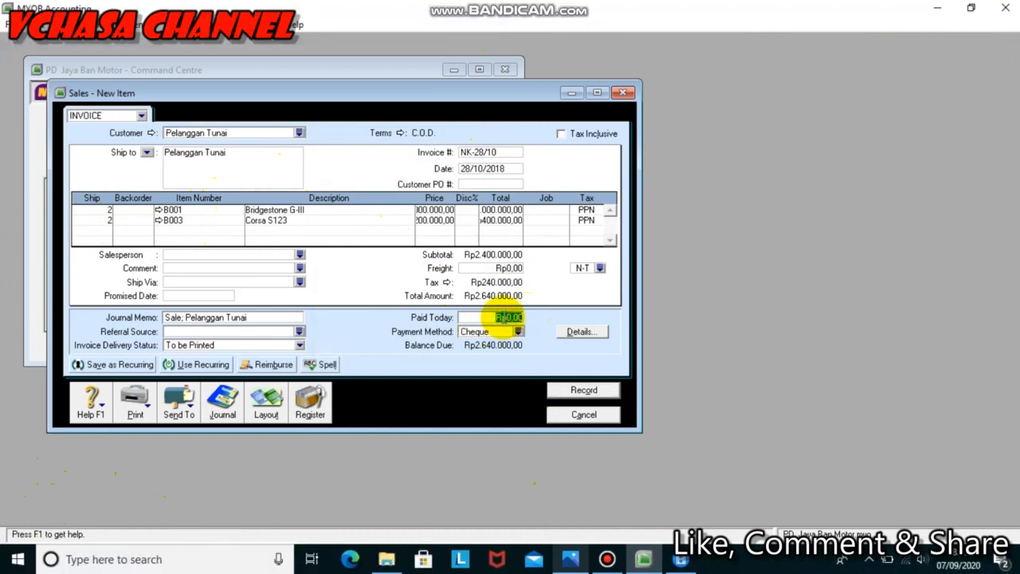
key("BackSpace")
type("26")
type("0000")
key("Tab")
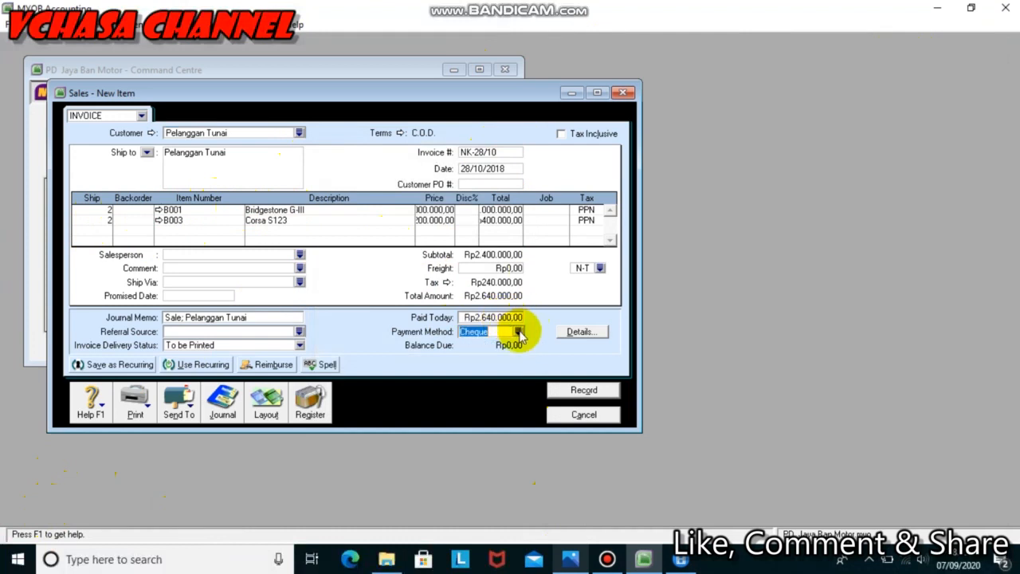
left_click(517, 331)
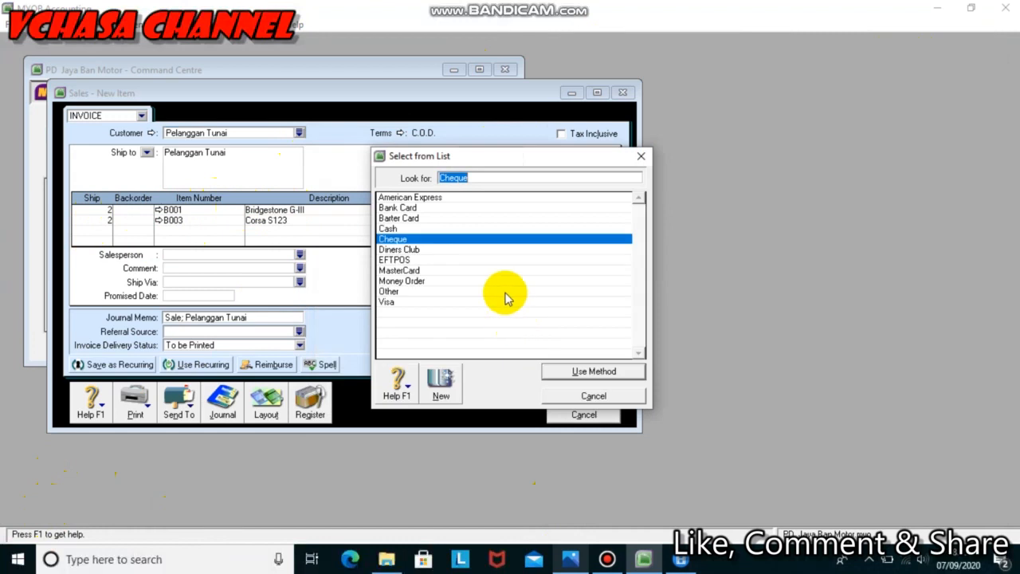
left_click(470, 229)
left_click(555, 385)
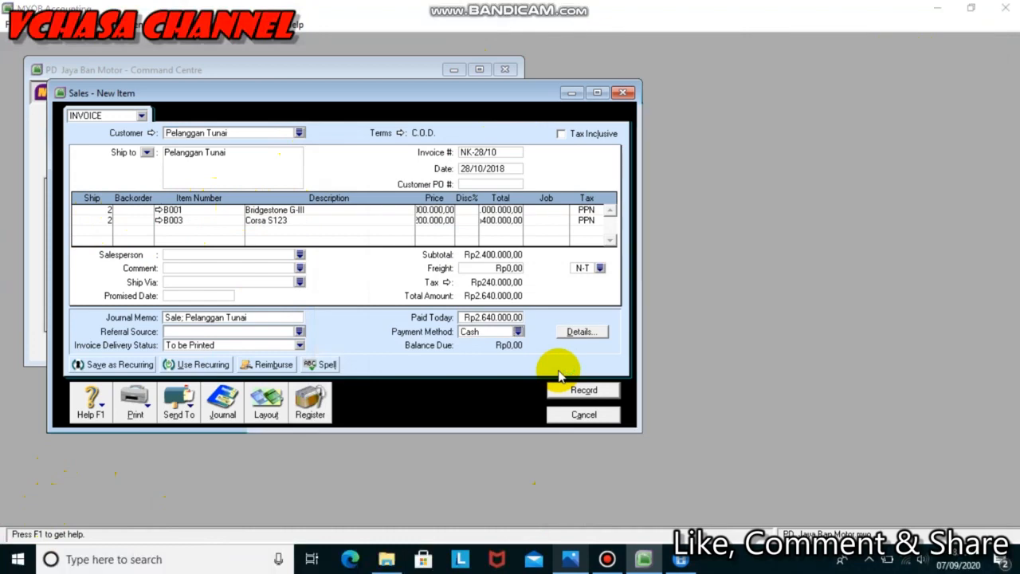
Step: Review the recap of the Pelanggan Tunai sale and record it, ignoring all spelling suggestions
key("ctrl+r")
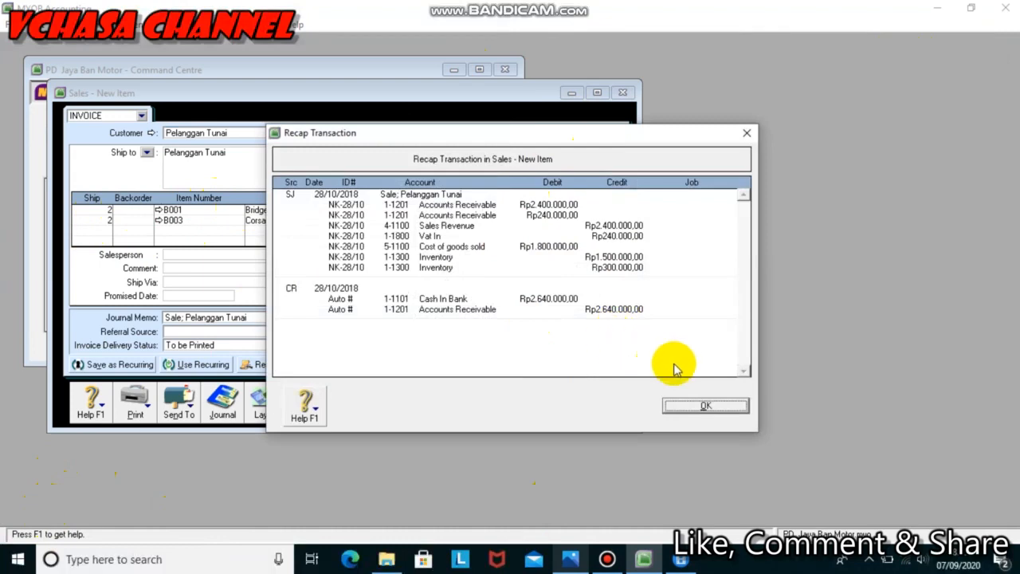
left_click(686, 408)
left_click(606, 390)
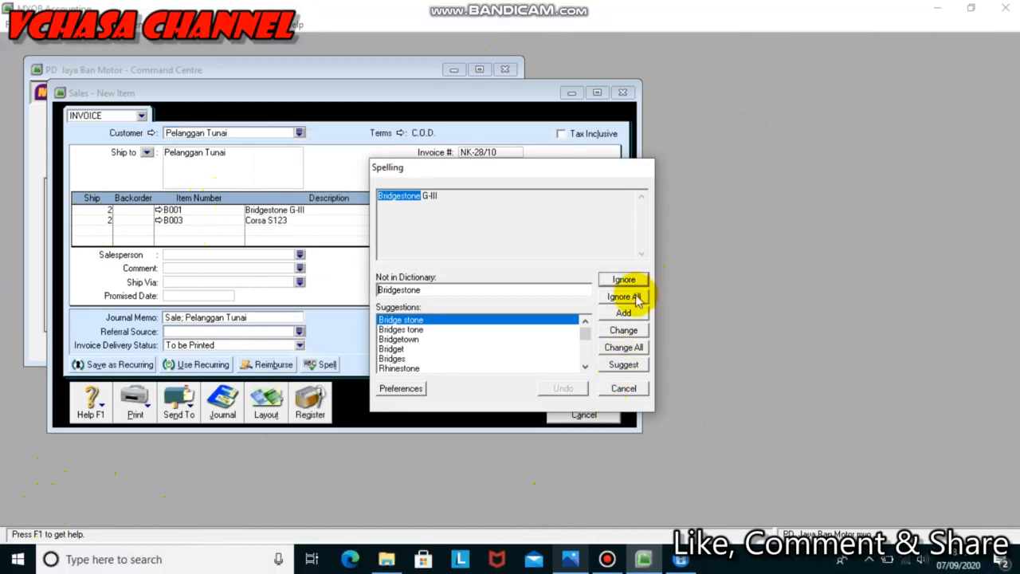
left_click(627, 295)
left_click(632, 293)
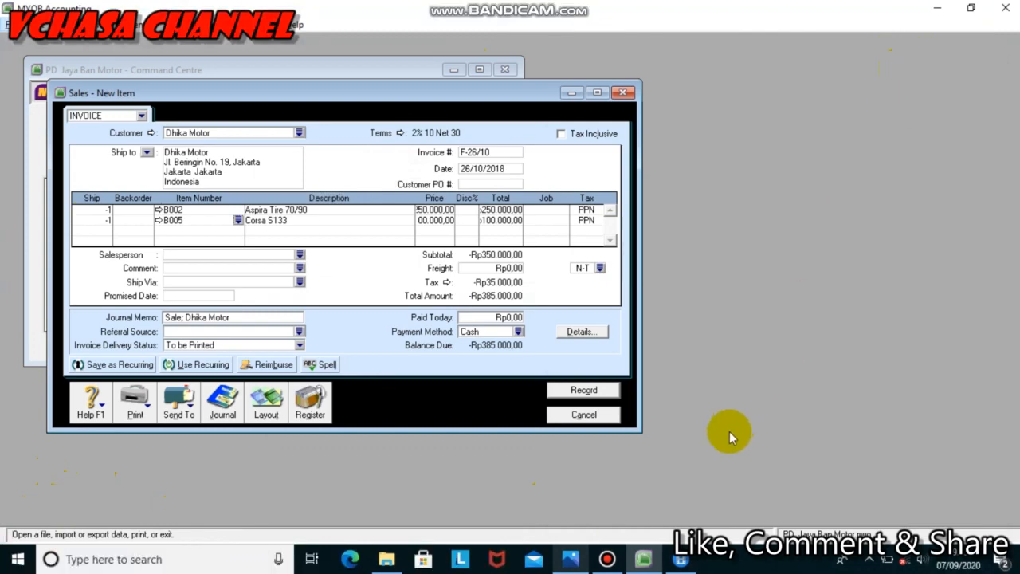
Step: Consult the Bukti Transaksi 39 credit note in Photos and minimize and restore the Dhika Motor return invoice in MYOB
left_click(570, 559)
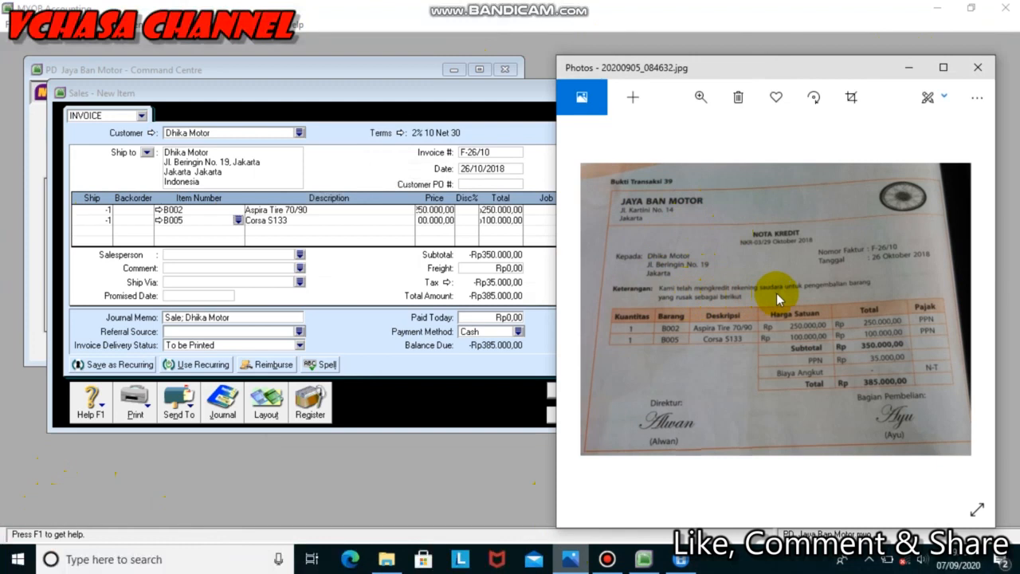
left_click(908, 69)
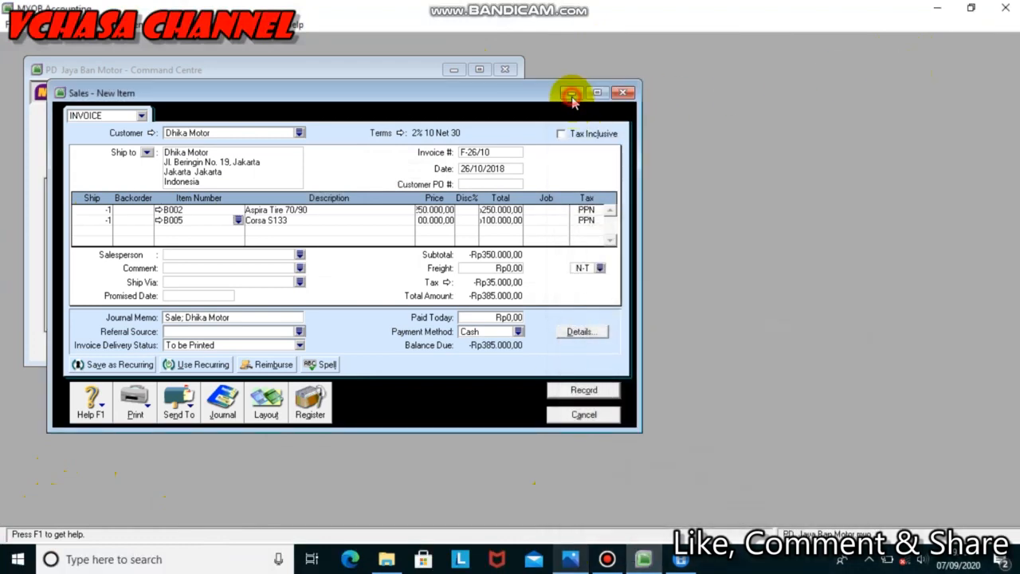
left_click(571, 93)
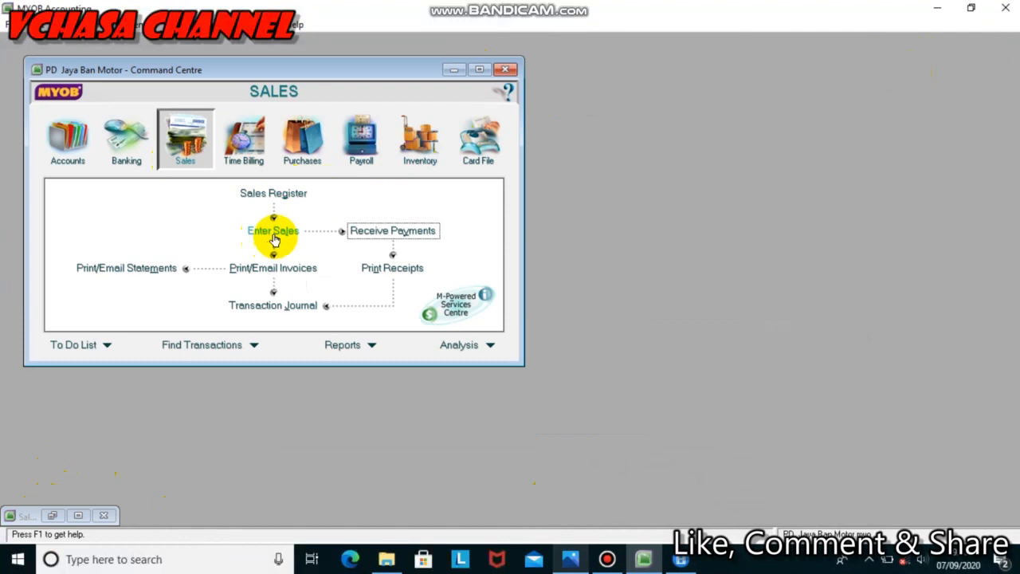
left_click(51, 515)
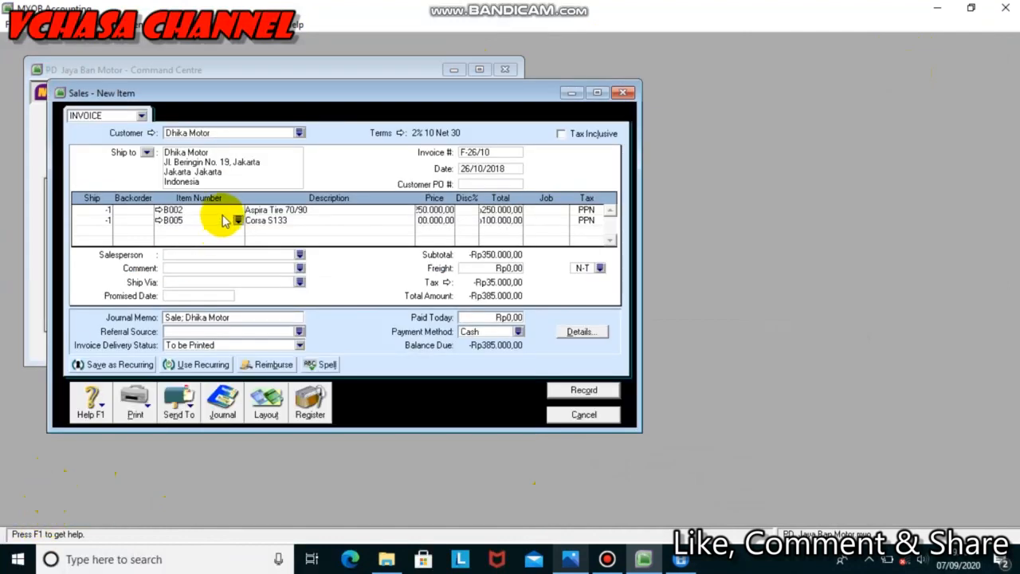
Step: Choose Dhika Motor as the return invoice's customer and check the invoice number
left_click(300, 133)
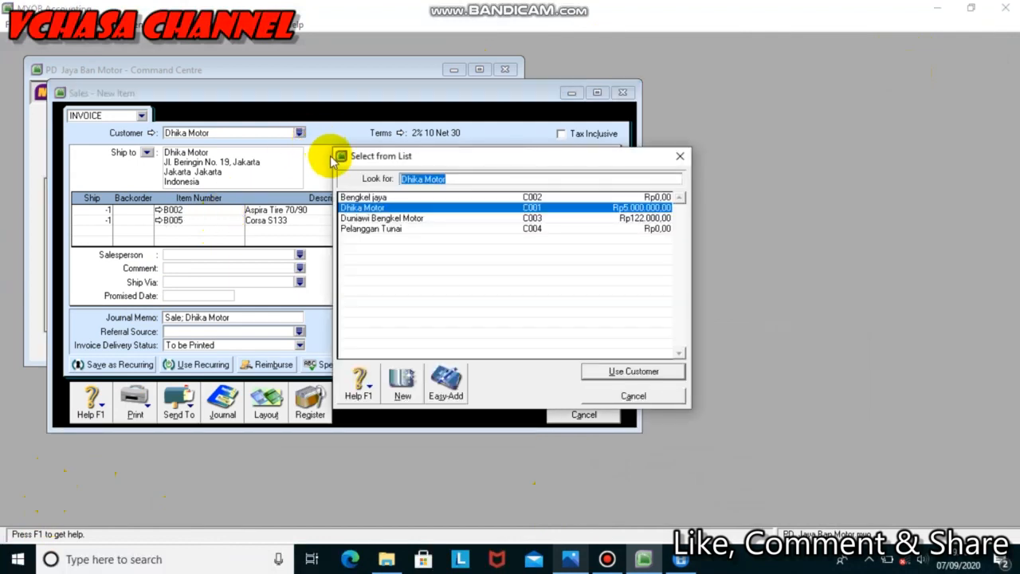
left_click(352, 206)
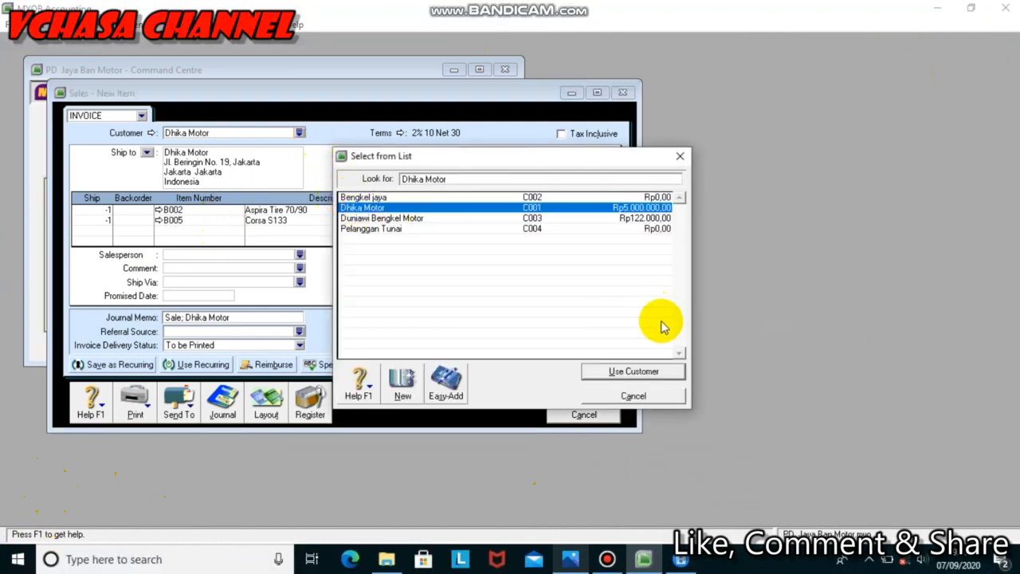
left_click(635, 372)
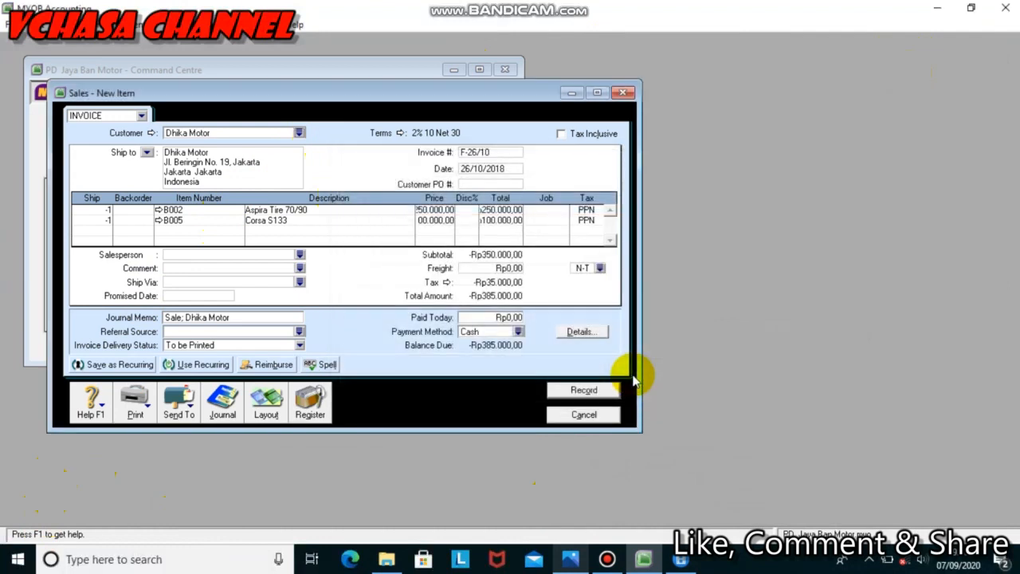
left_click(500, 152)
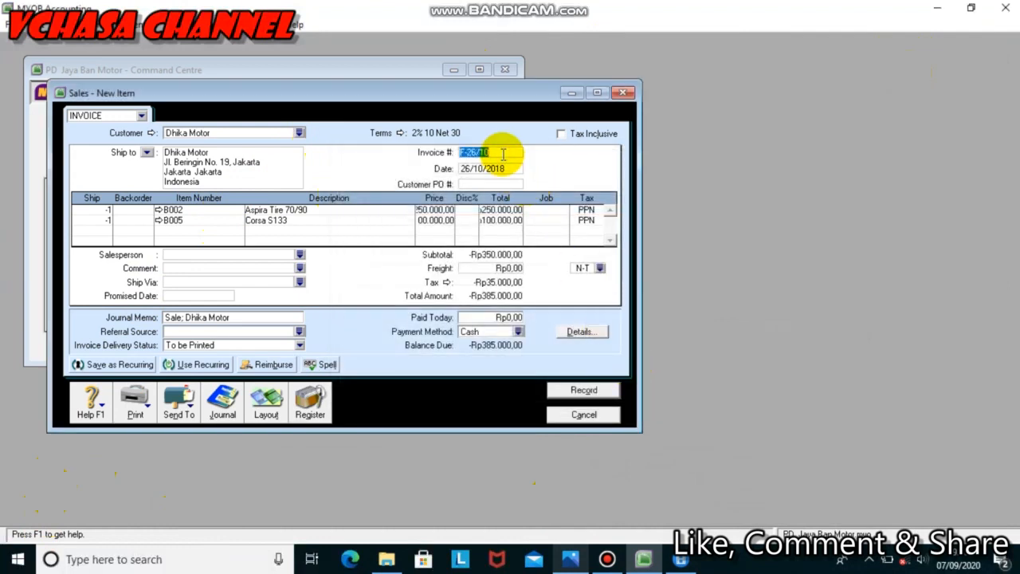
Step: Compare the return's negative quantities, item numbers, descriptions and tax with the Bukti Transaksi 39 credit note in Photos
left_click(569, 558)
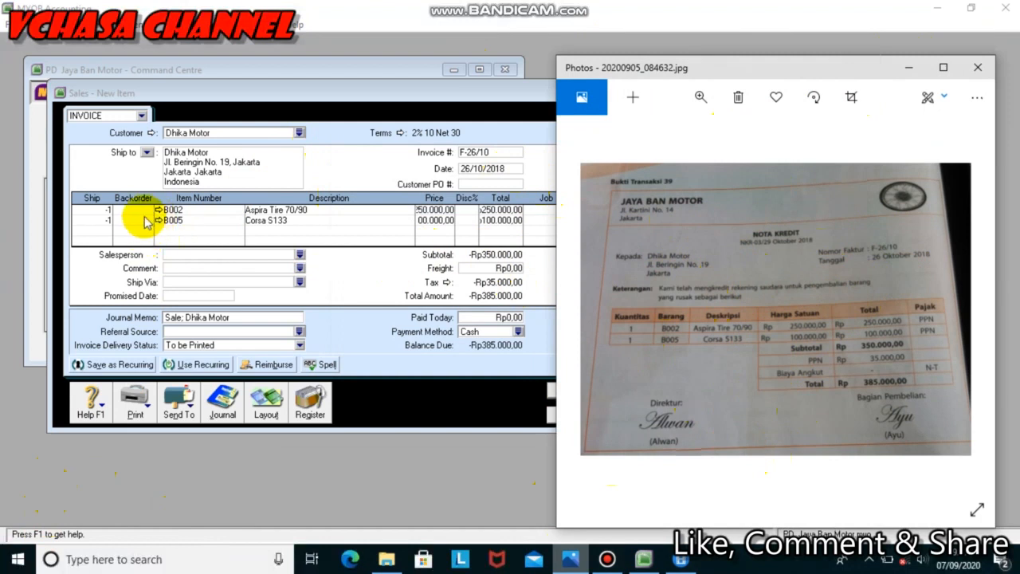
left_click(109, 212)
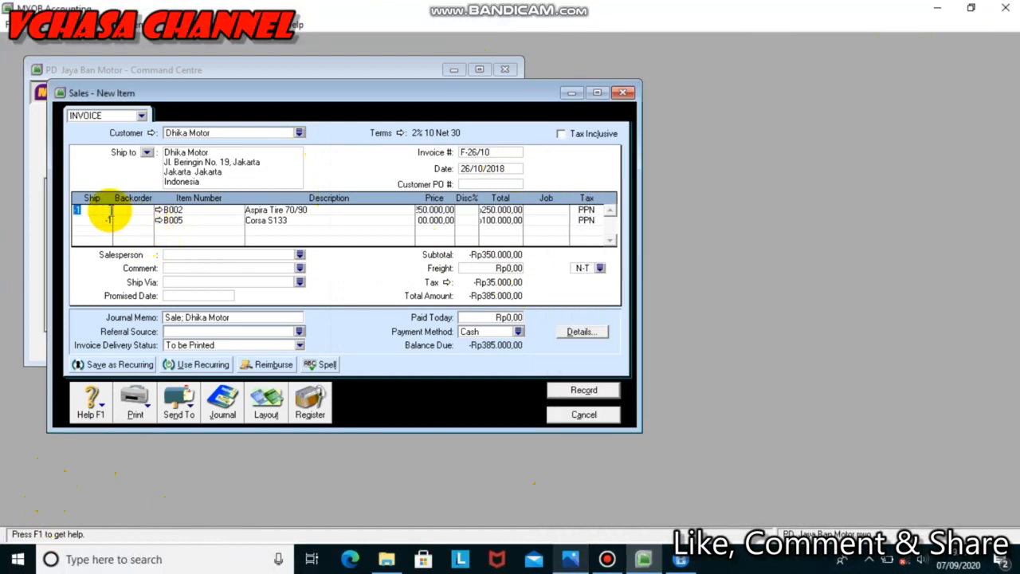
left_click(174, 209)
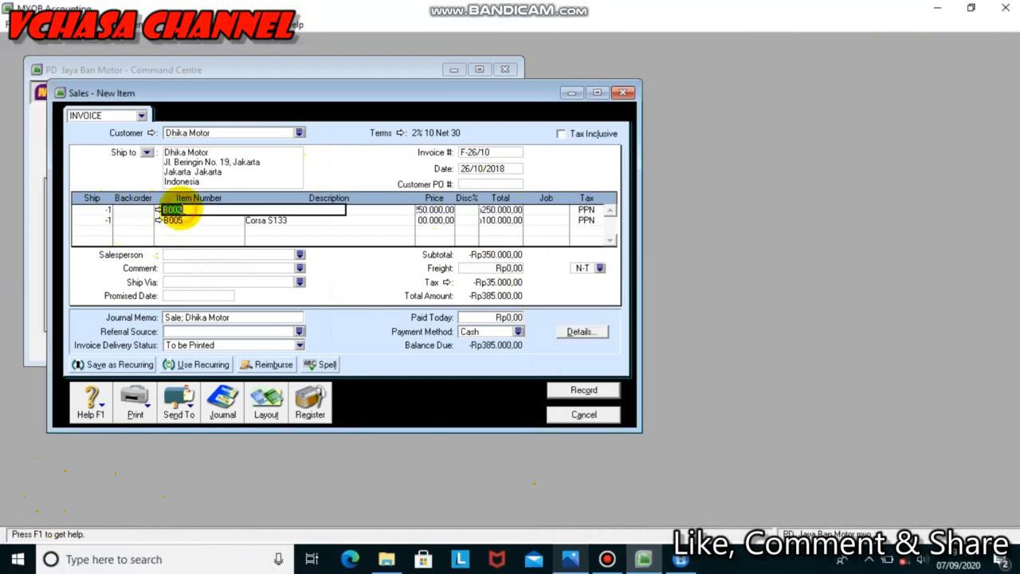
left_click(571, 560)
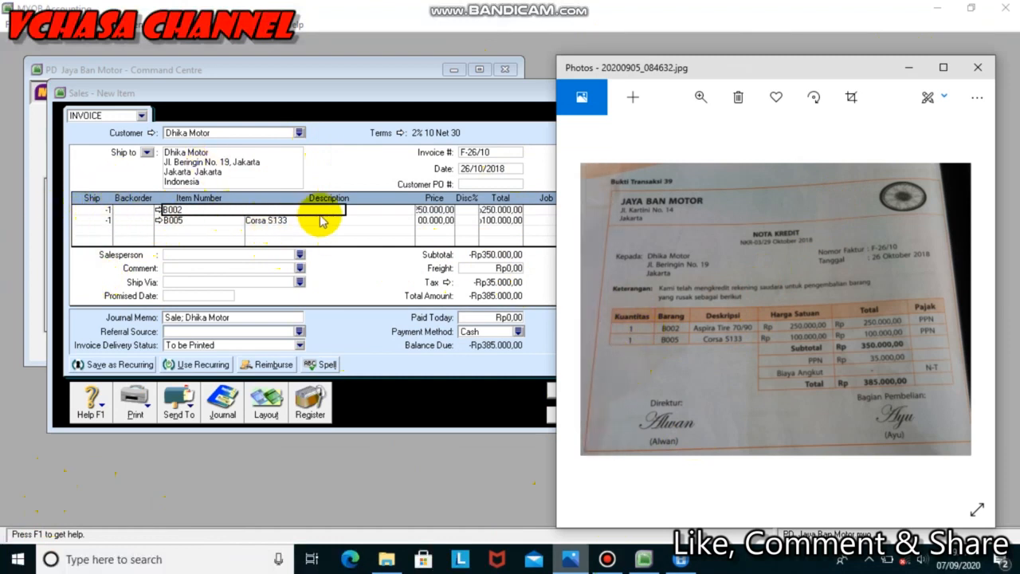
left_click(373, 211)
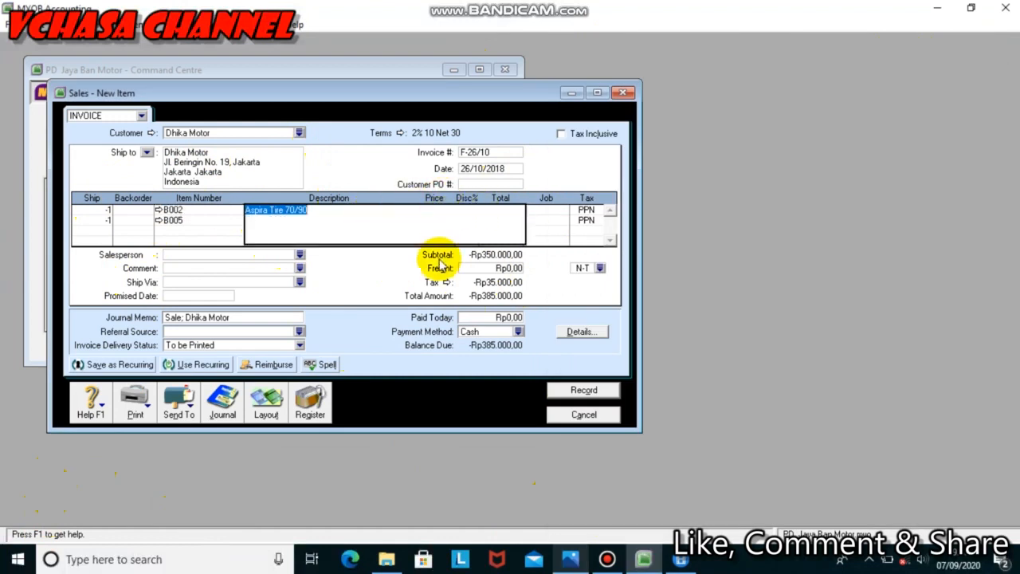
left_click(500, 288)
left_click(500, 288)
left_click(500, 288)
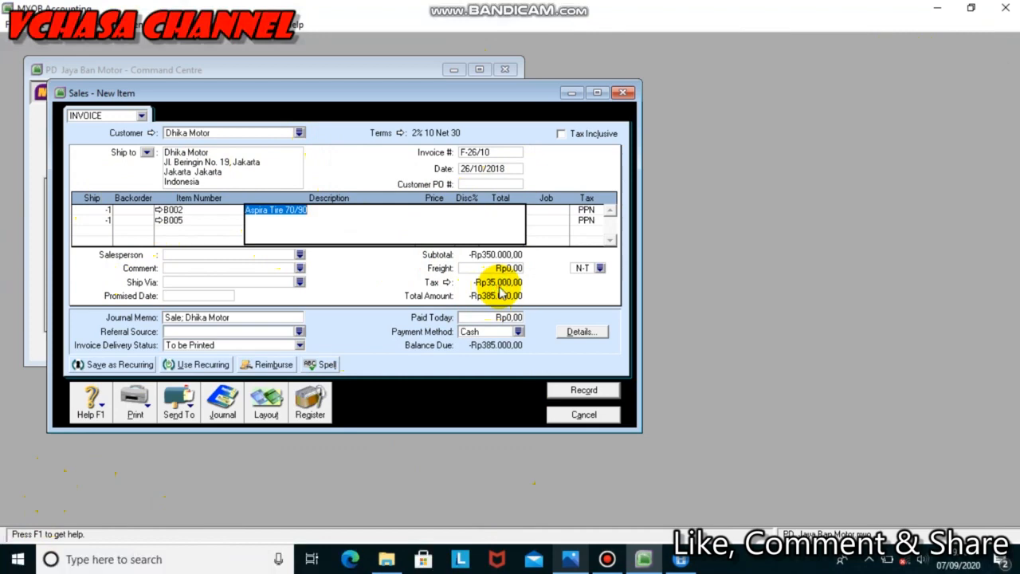
Step: Review the recap of the Dhika Motor return and record it, ignoring all spelling suggestions
key("ctrl+r")
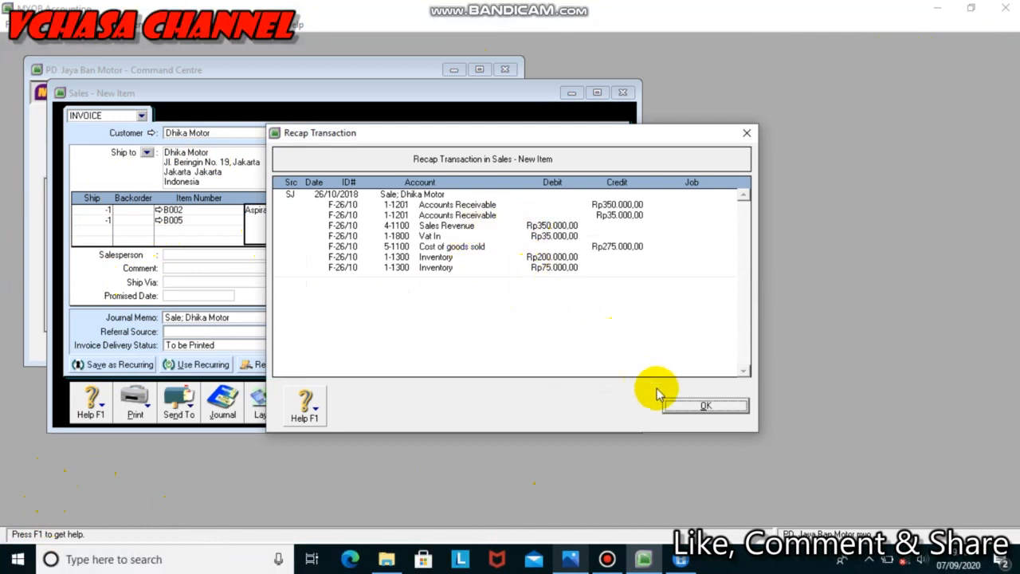
left_click(676, 405)
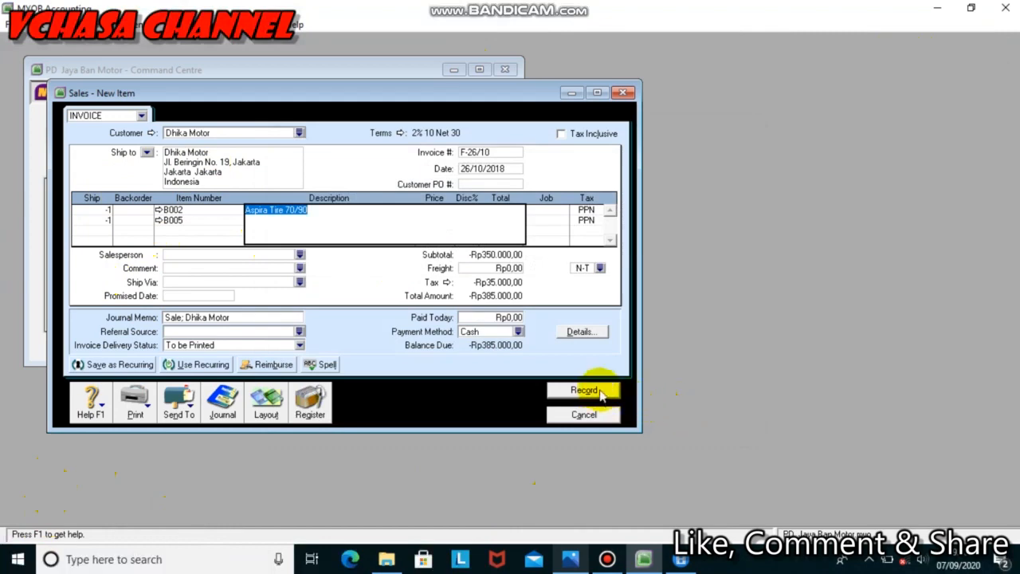
left_click(600, 389)
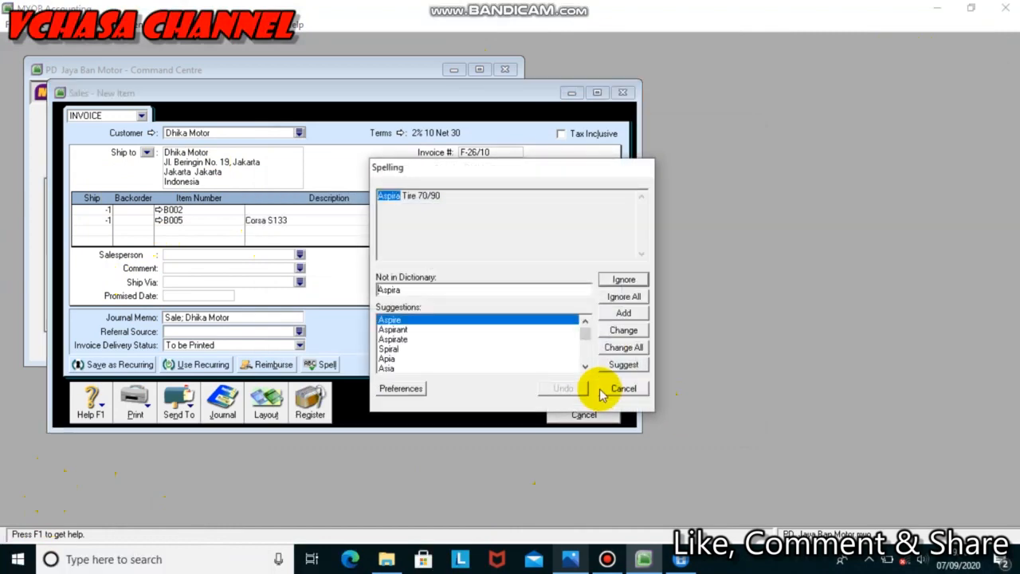
left_click(622, 300)
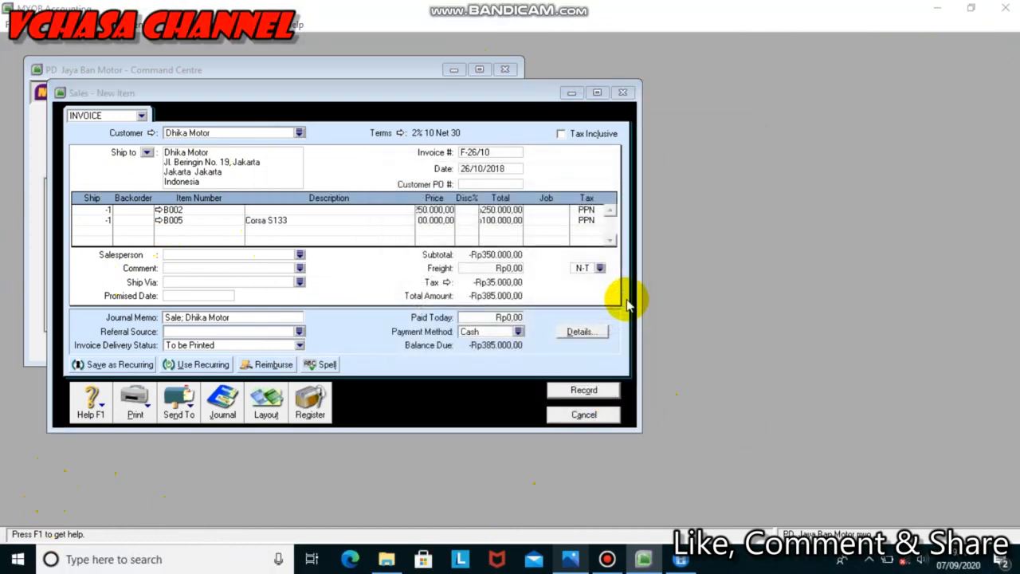
left_click(624, 298)
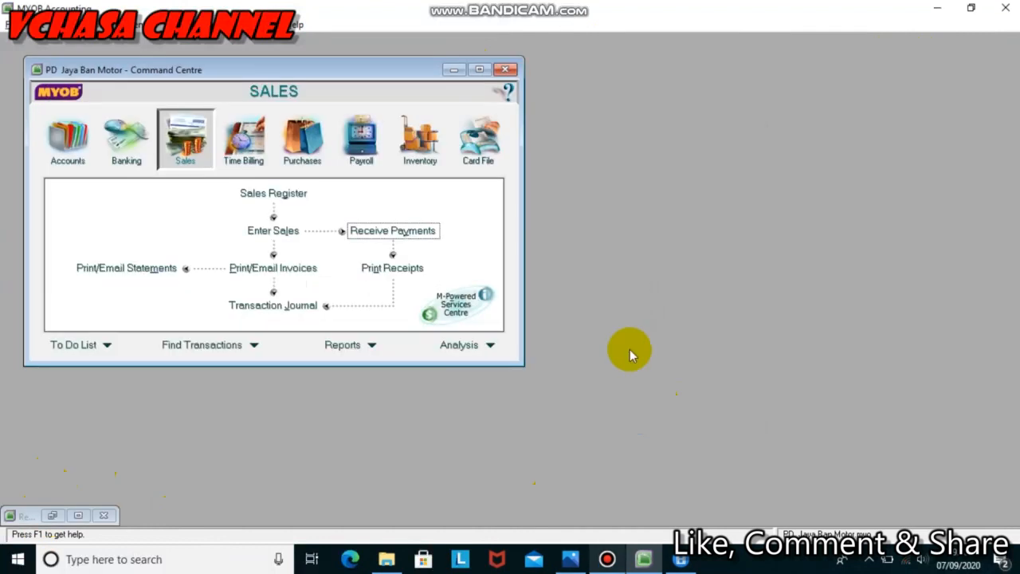
Step: Consult the Bukti Transaksi 40 cash receipt in Photos and open Receive Payments in MYOB with deposit account 1-1101 Cash In Bank
key("alt")
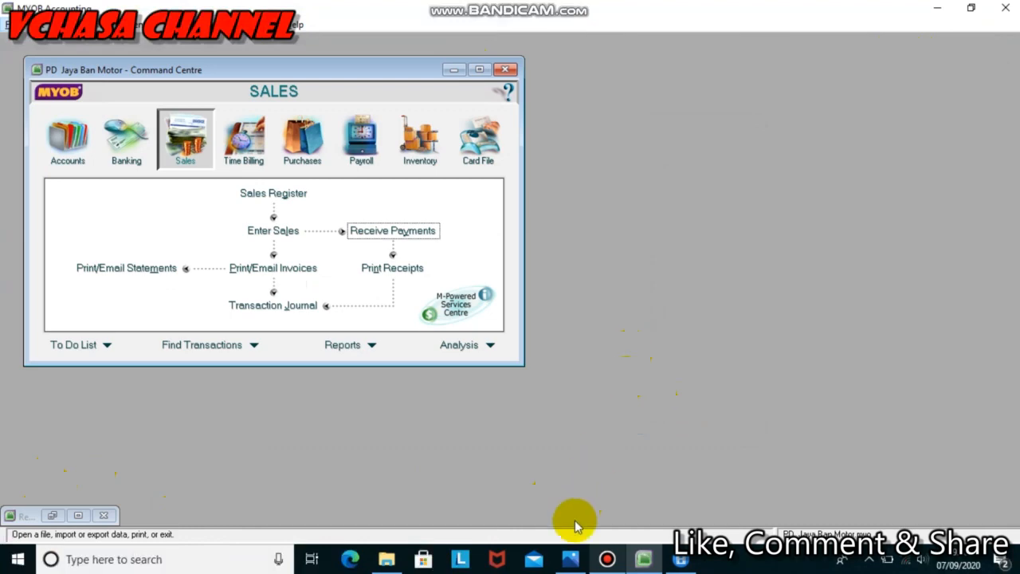
left_click(570, 559)
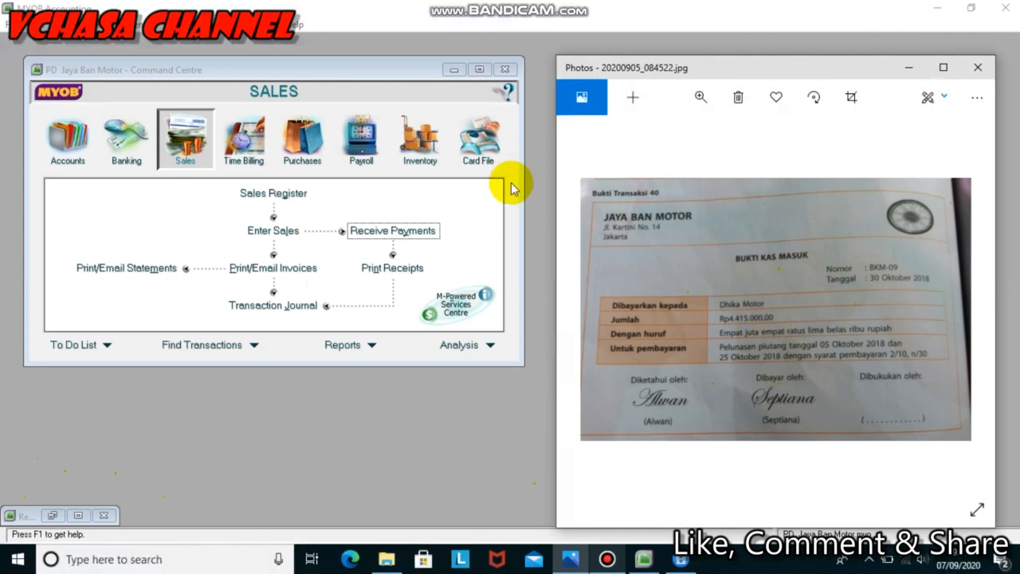
left_click(174, 151)
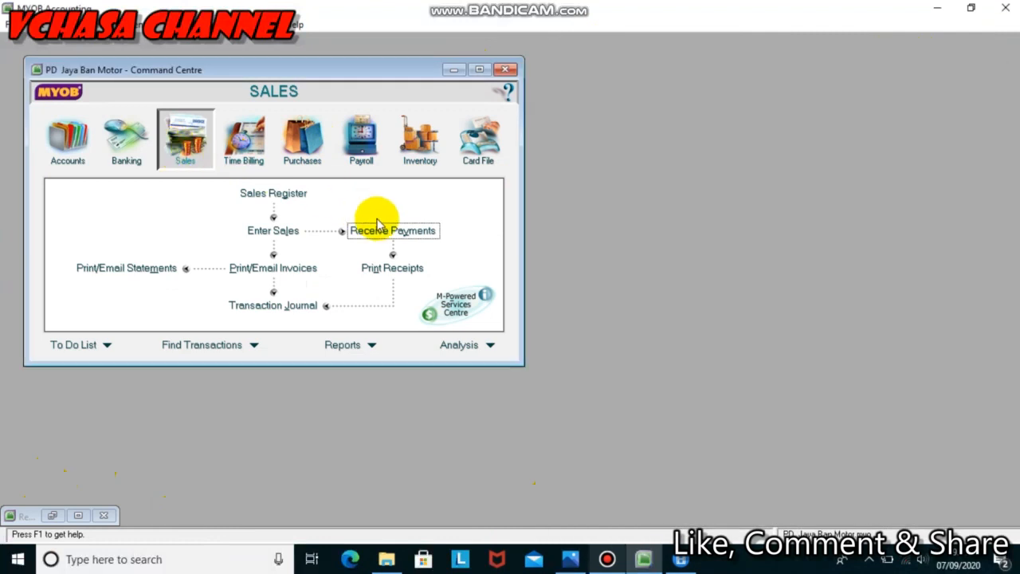
left_click(383, 231)
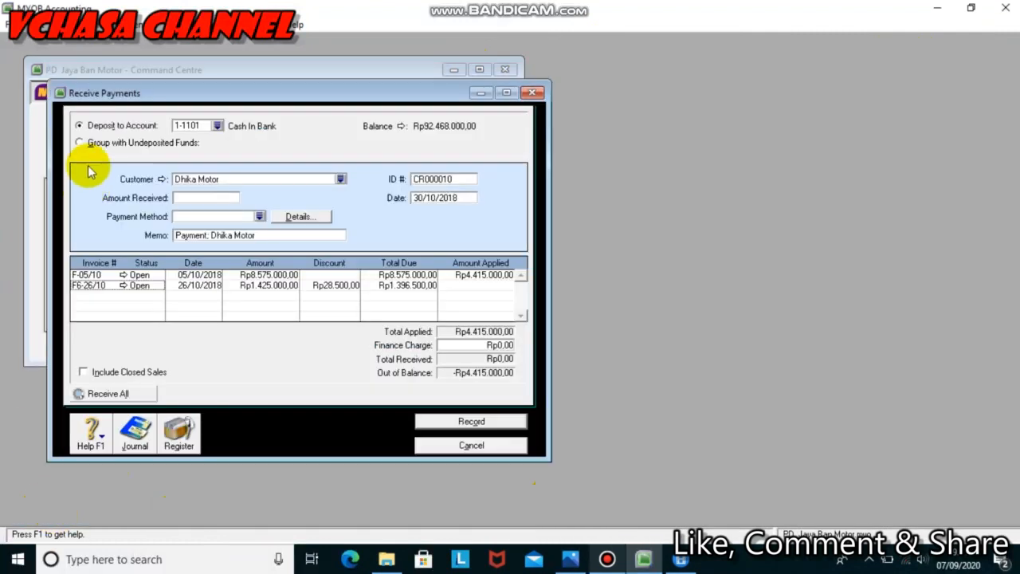
left_click(219, 127)
left_click(470, 254)
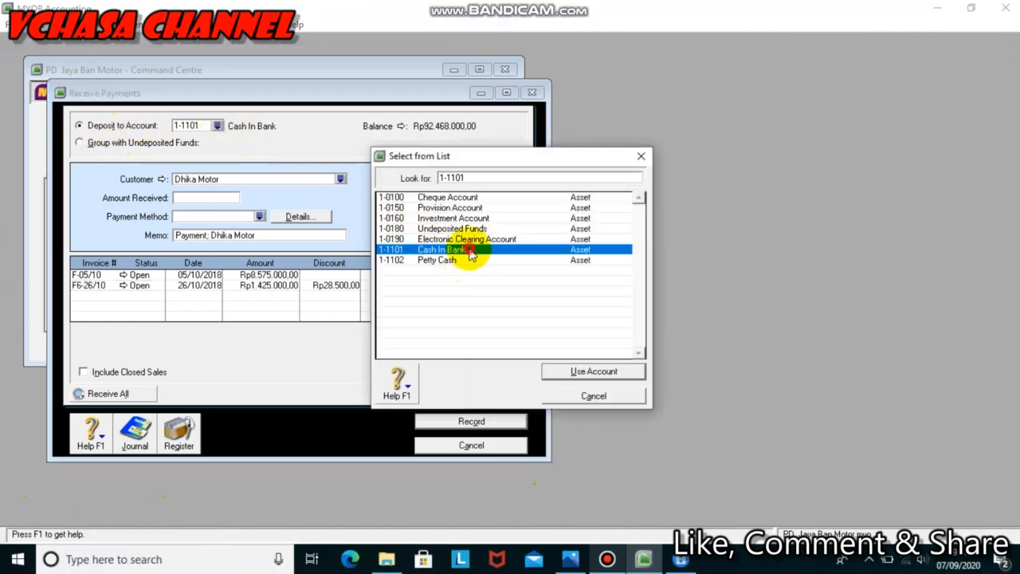
left_click(594, 373)
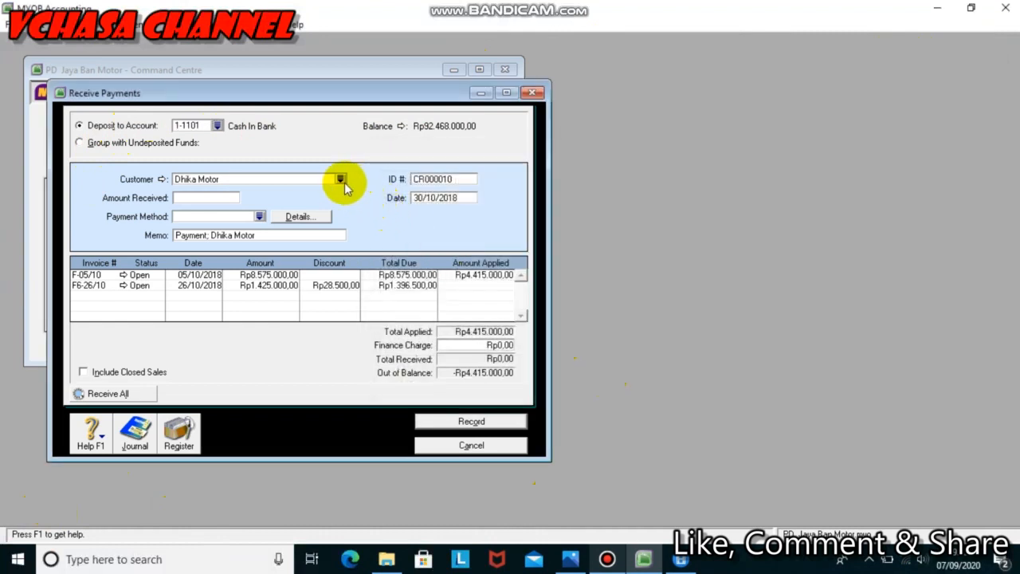
Step: Choose Dhika Motor as the paying customer, checking the name against the Bukti Transaksi 40 voucher in Photos
left_click(341, 180)
left_click(389, 207)
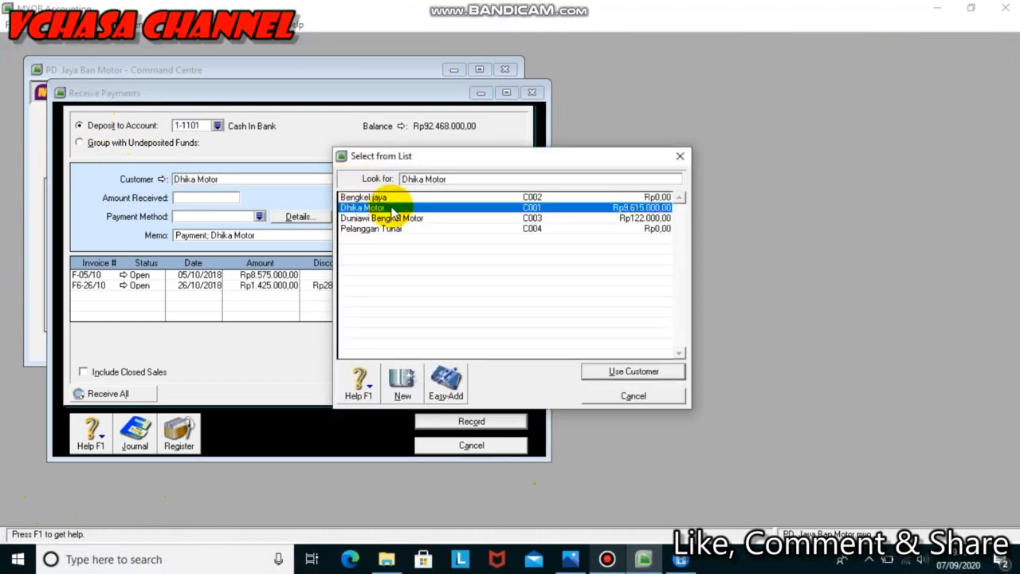
left_click(569, 559)
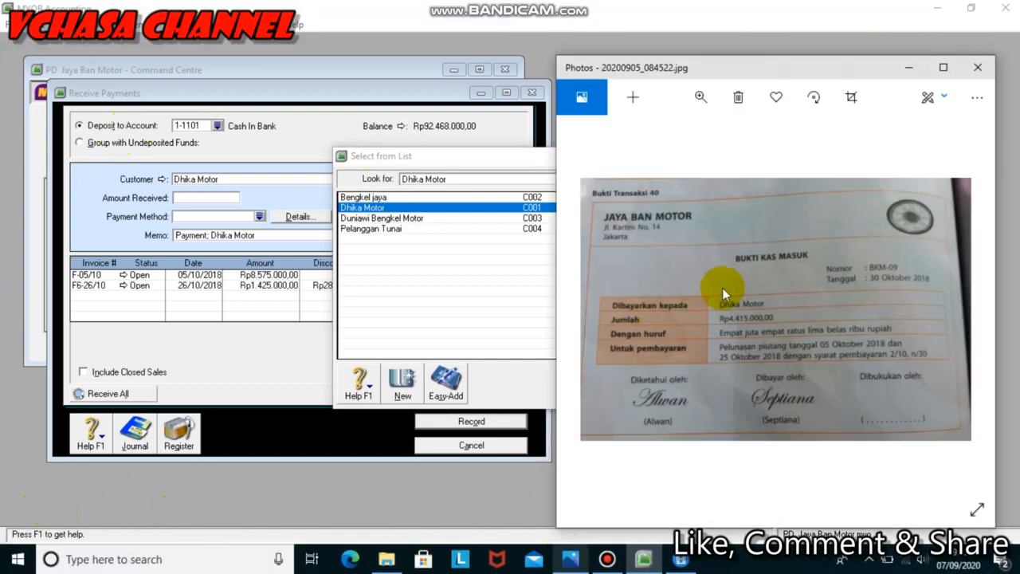
left_click(909, 67)
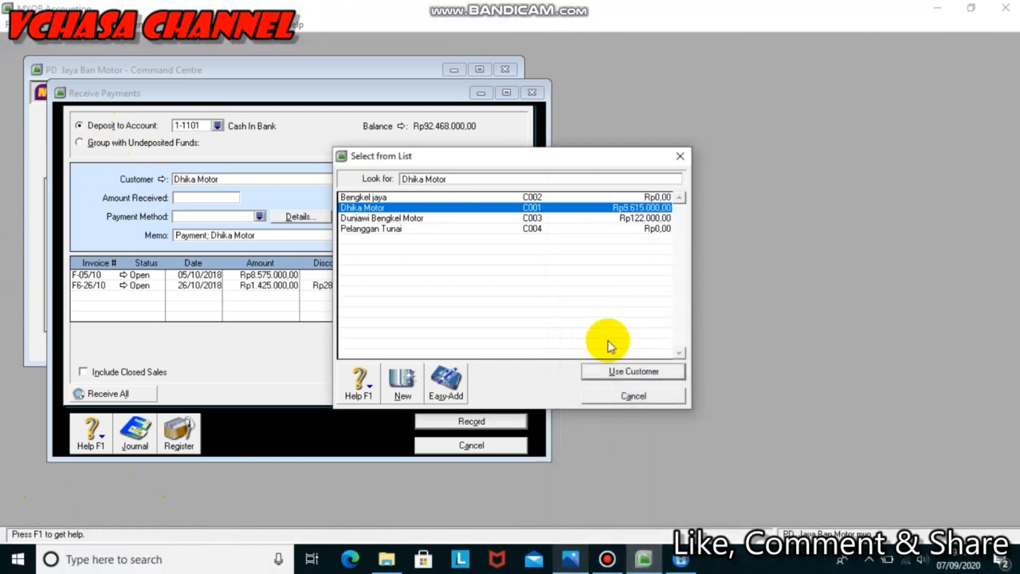
left_click(606, 371)
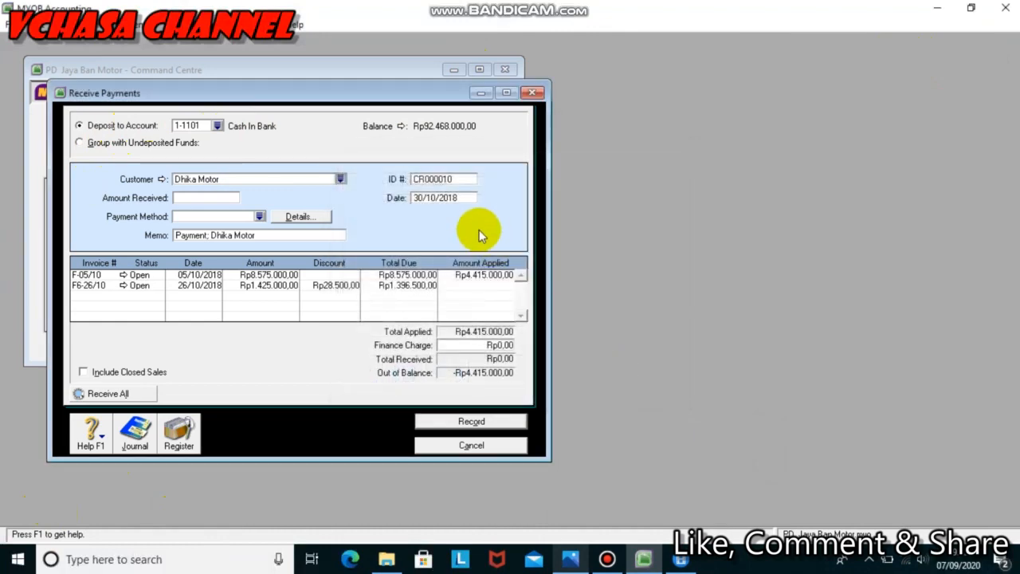
Step: Set the payment's ID number to BKM-09 as on the Bukti Transaksi 40 voucher and check its date
left_click(463, 178)
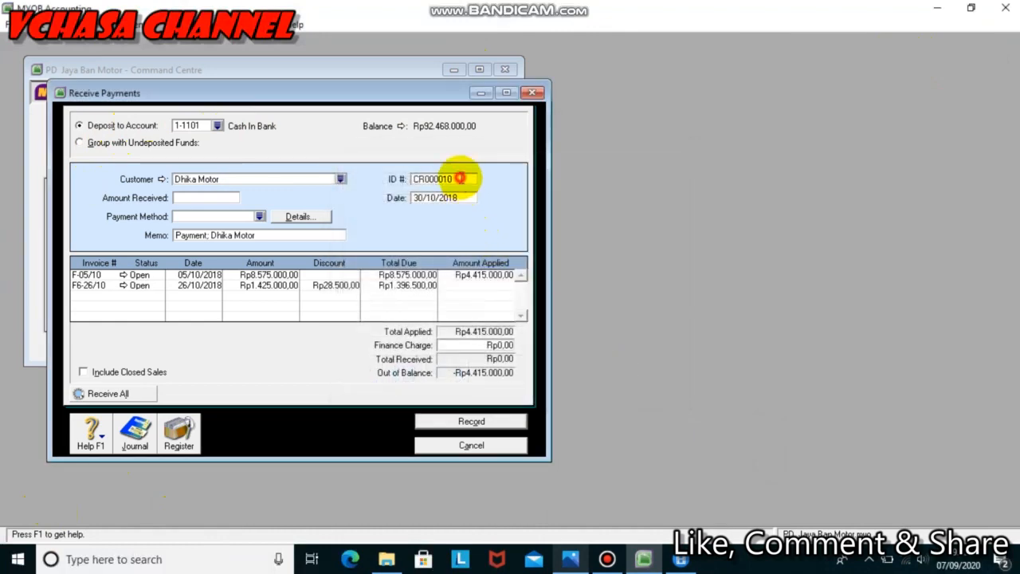
left_click(570, 558)
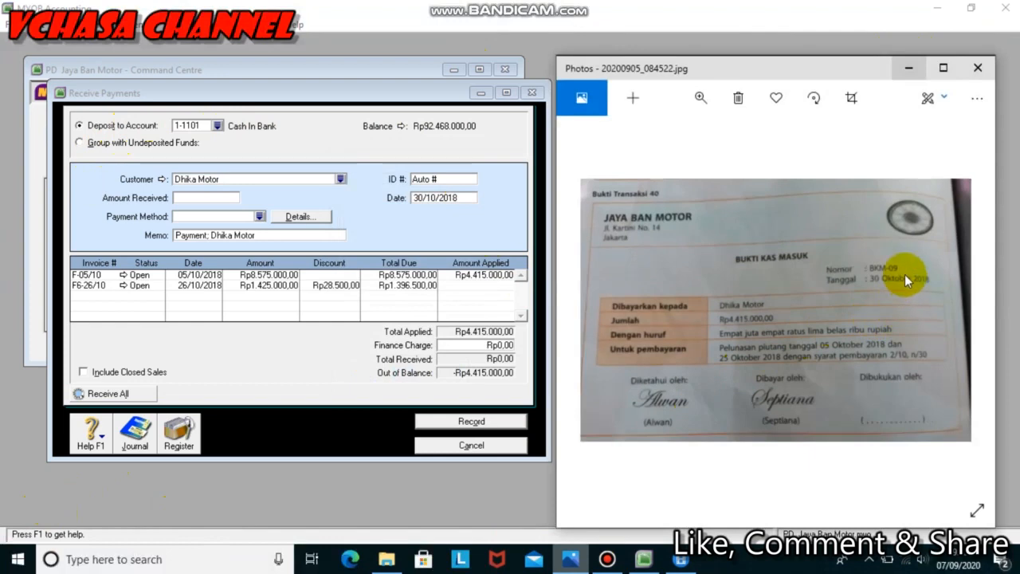
left_click(908, 64)
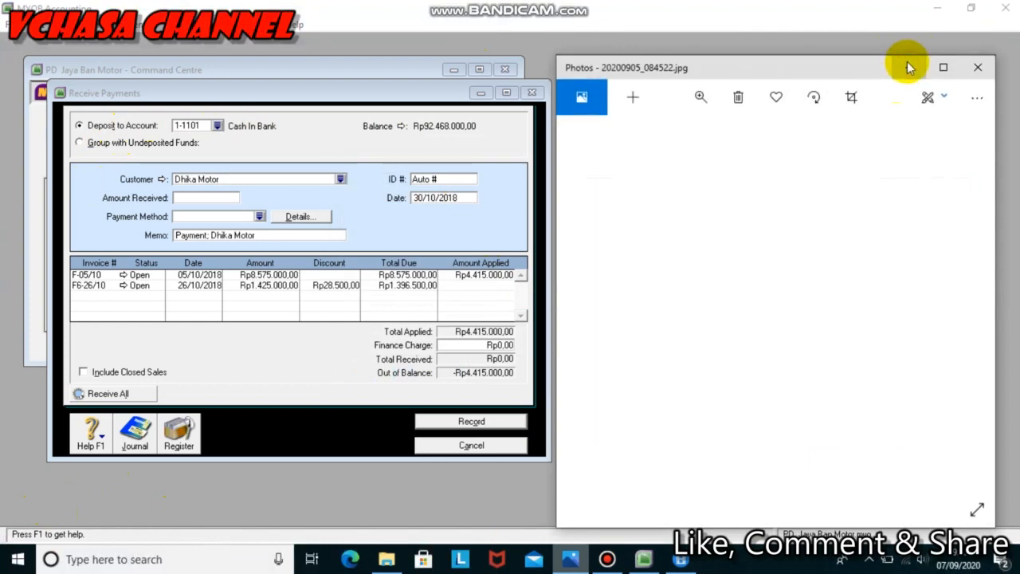
key("BackSpace")
type("B")
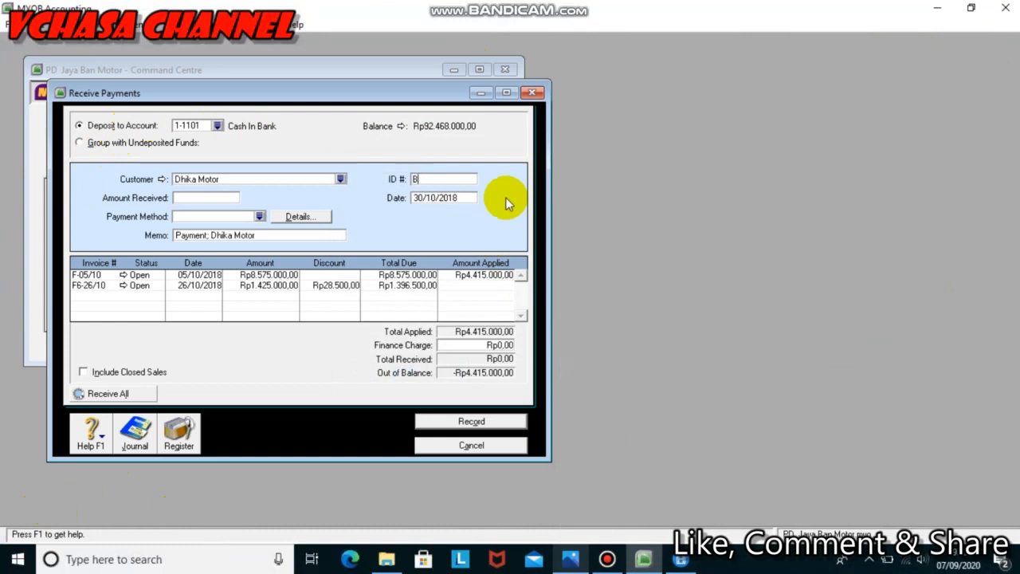
type("KM-09")
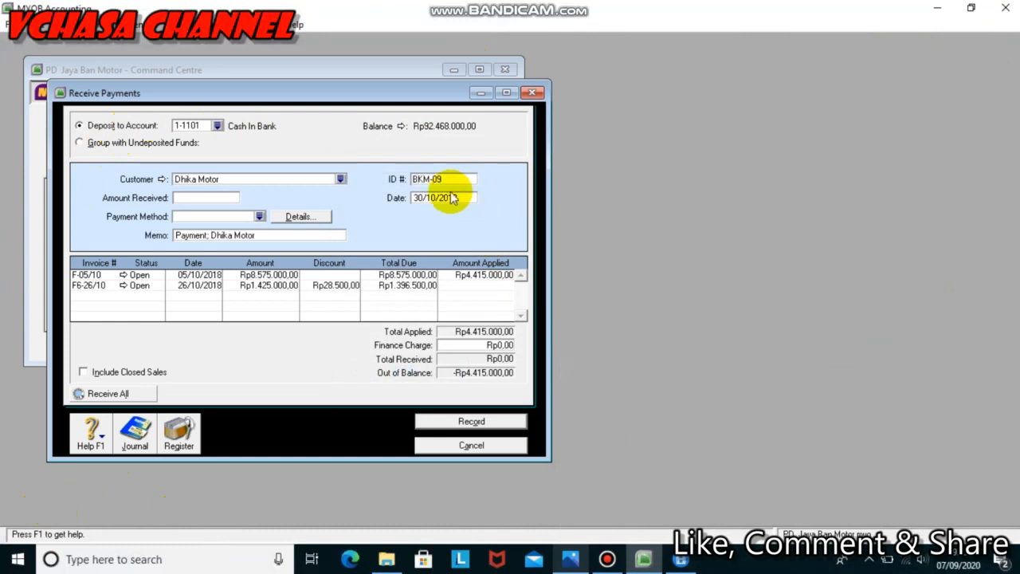
left_click(446, 199)
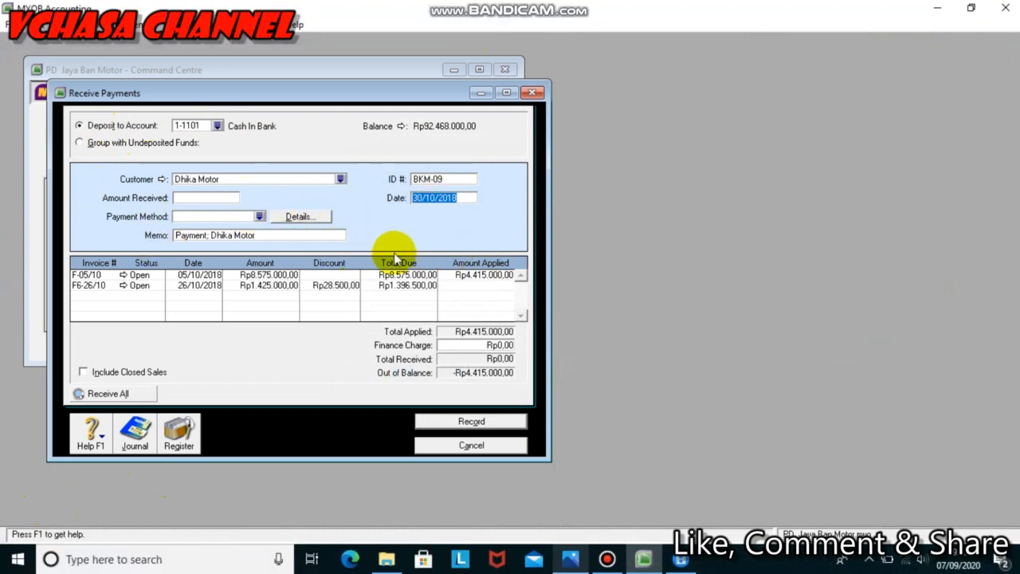
Step: Check the voucher's amount in Photos, clear the amount applied to invoice F-05/10 and enter Rp4.415.000 as the amount received
left_click(570, 558)
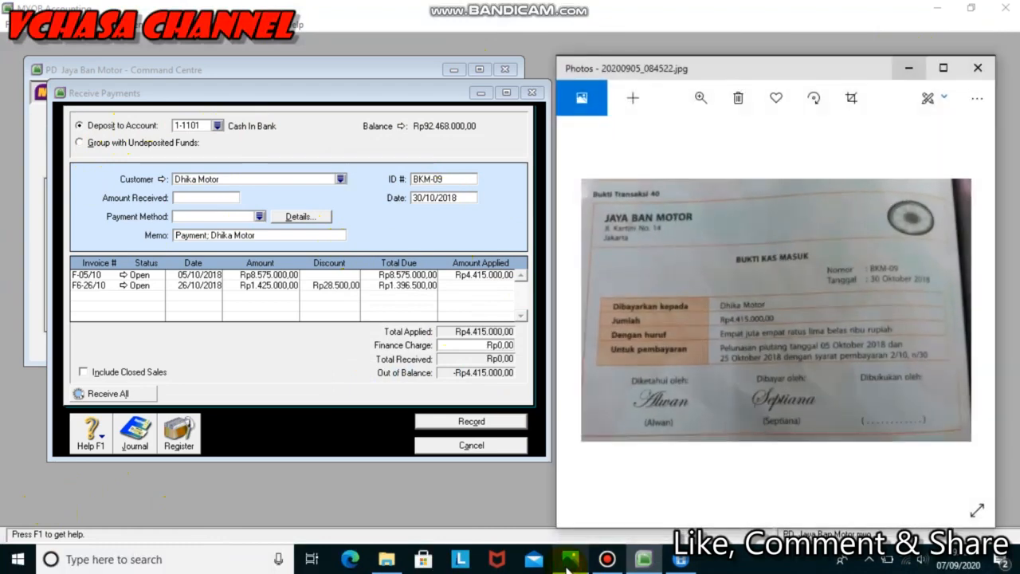
left_click(700, 395)
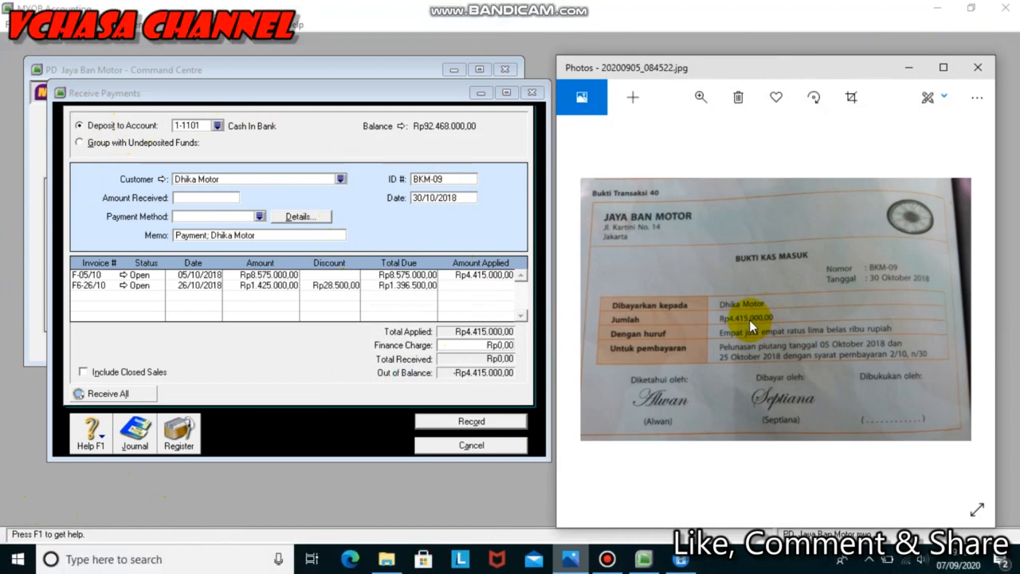
left_click(494, 276)
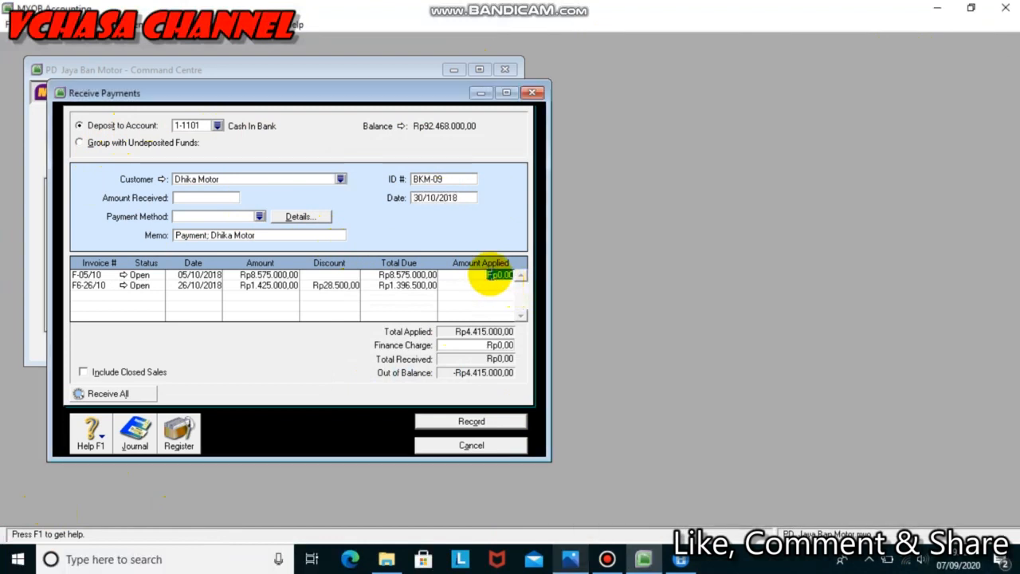
left_click(185, 198)
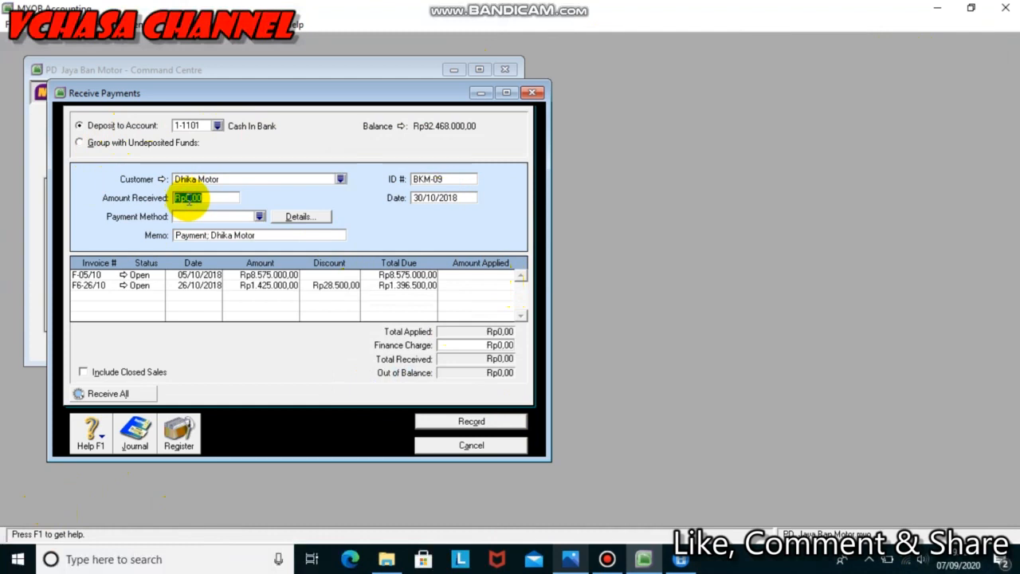
type("4.415.00")
type("0")
key("Tab")
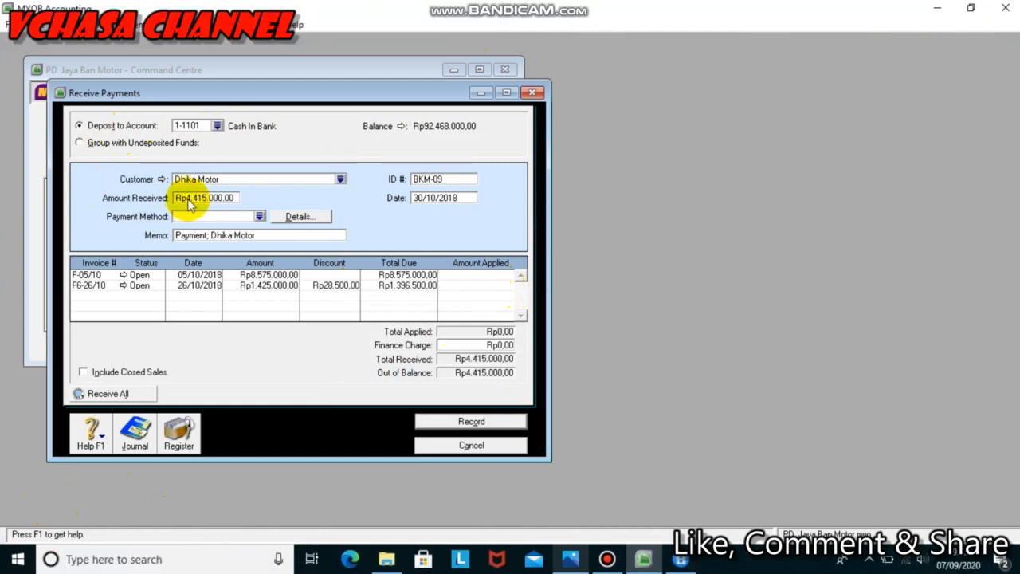
Step: Choose Cheque as the payment method for the Dhika Motor receipt
left_click(259, 216)
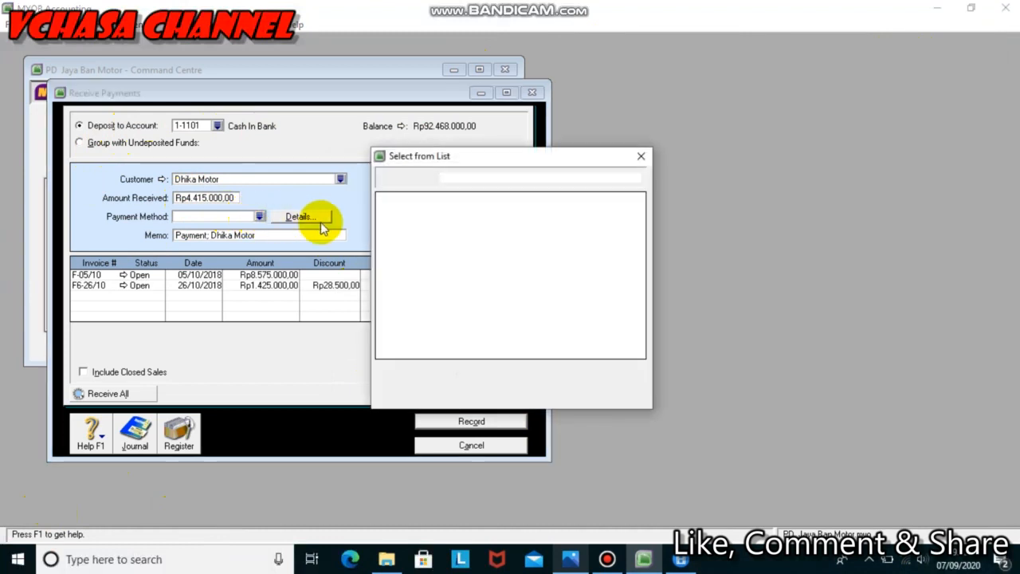
left_click(408, 239)
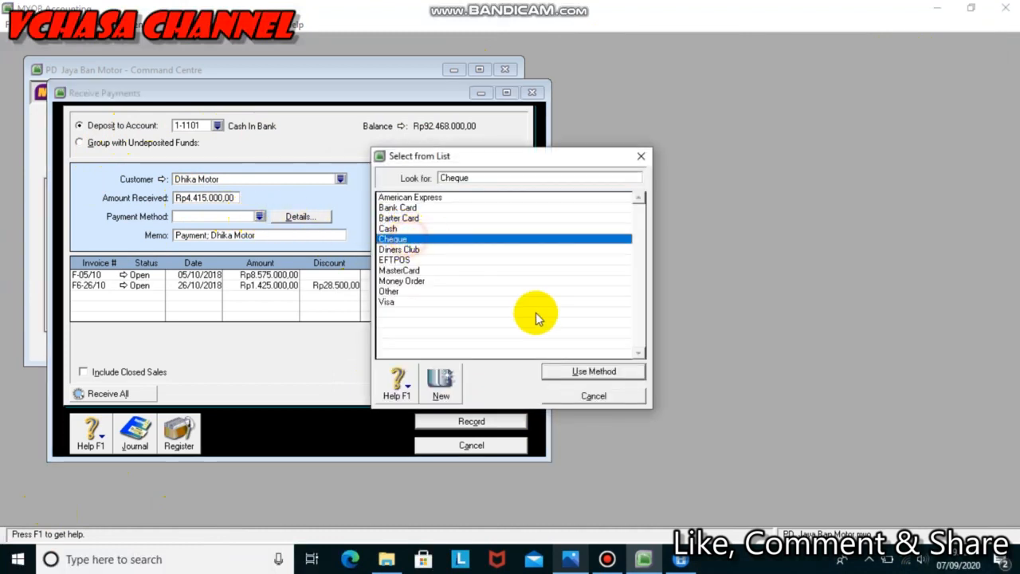
left_click(609, 372)
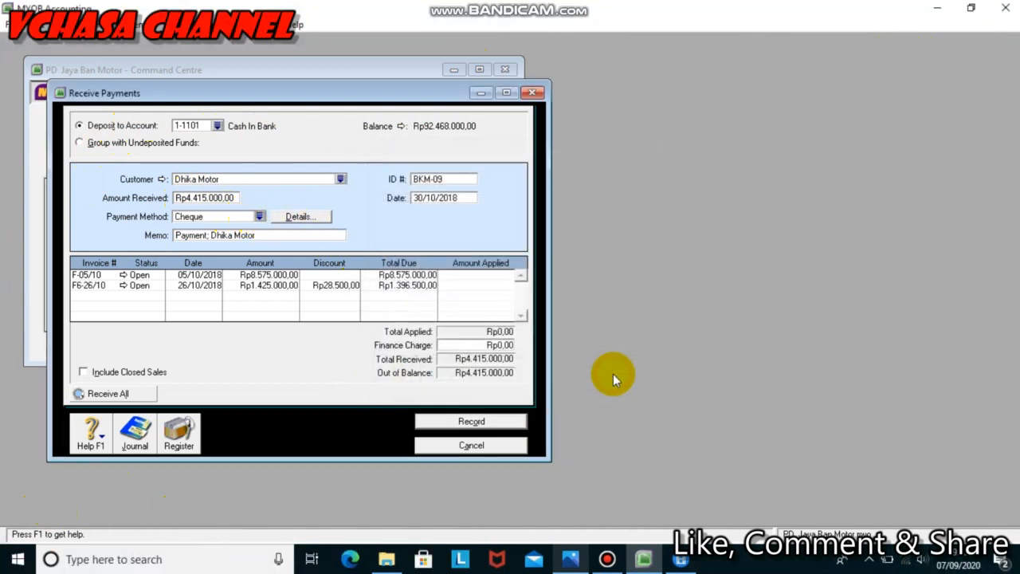
Step: Apply Rp4.415.000 to invoice F-05/10, checking the payment against the Bukti Transaksi 40 voucher in Photos
left_click(466, 275)
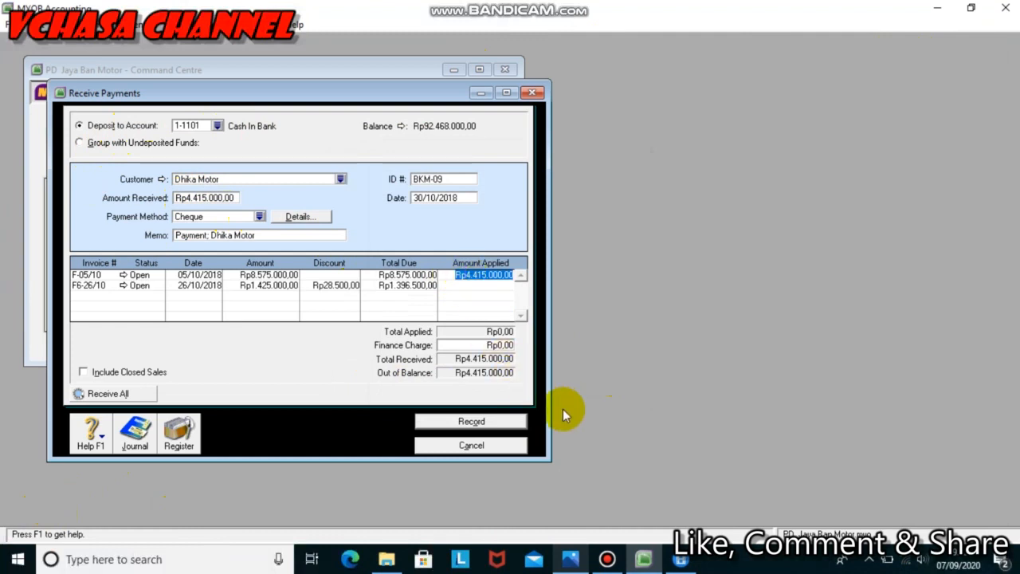
left_click(570, 559)
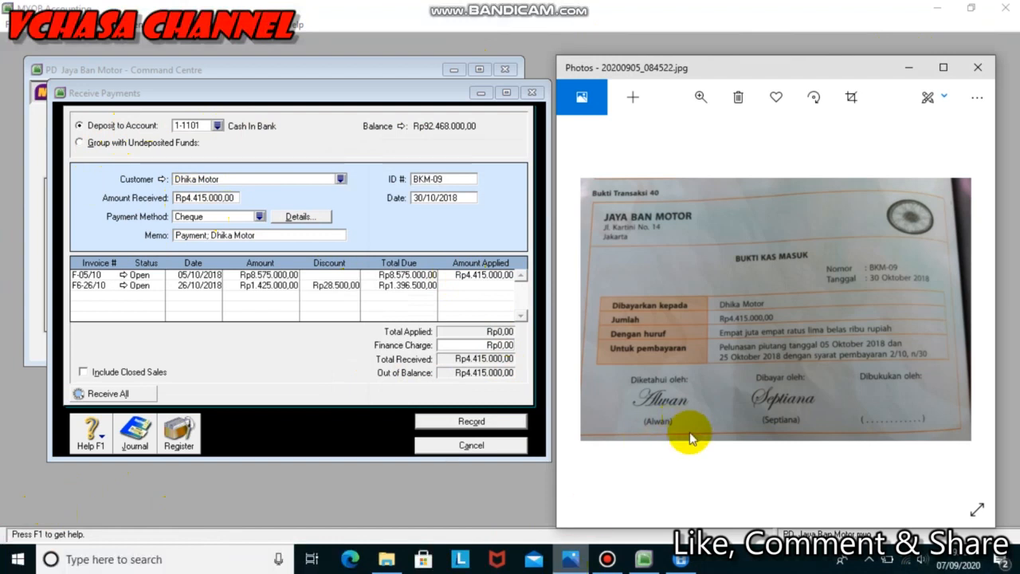
left_click(909, 68)
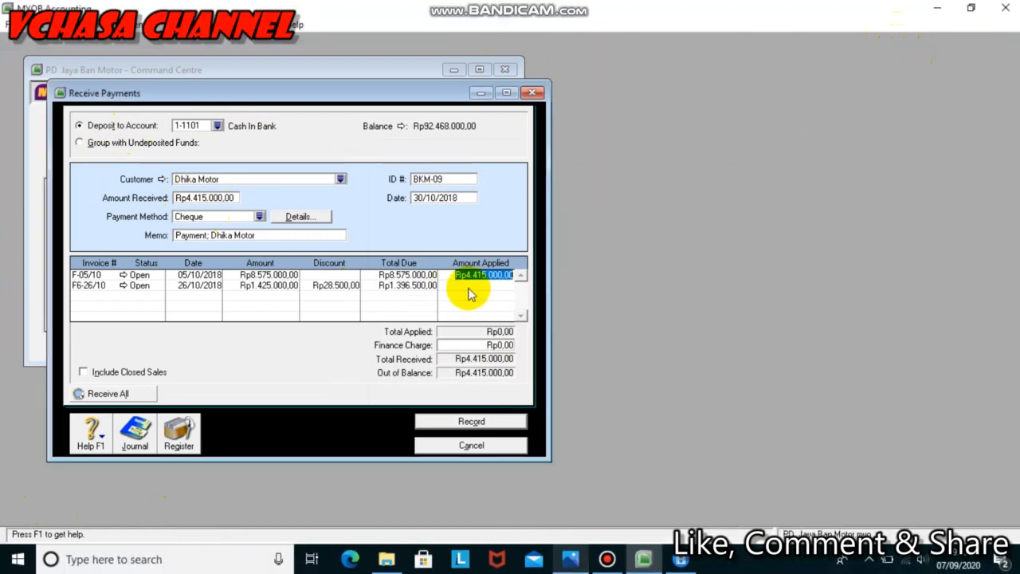
left_click(509, 274)
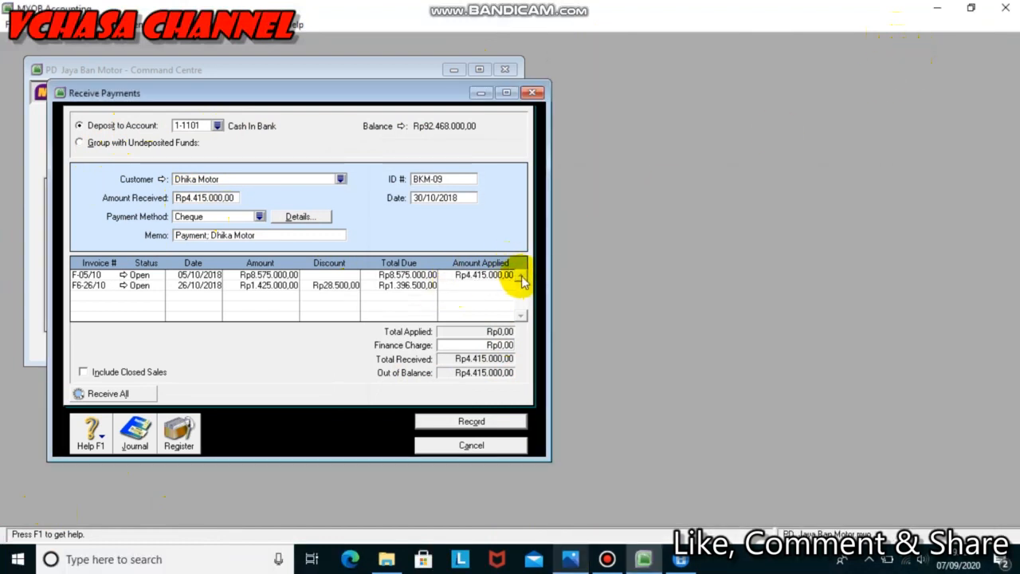
left_click(513, 274)
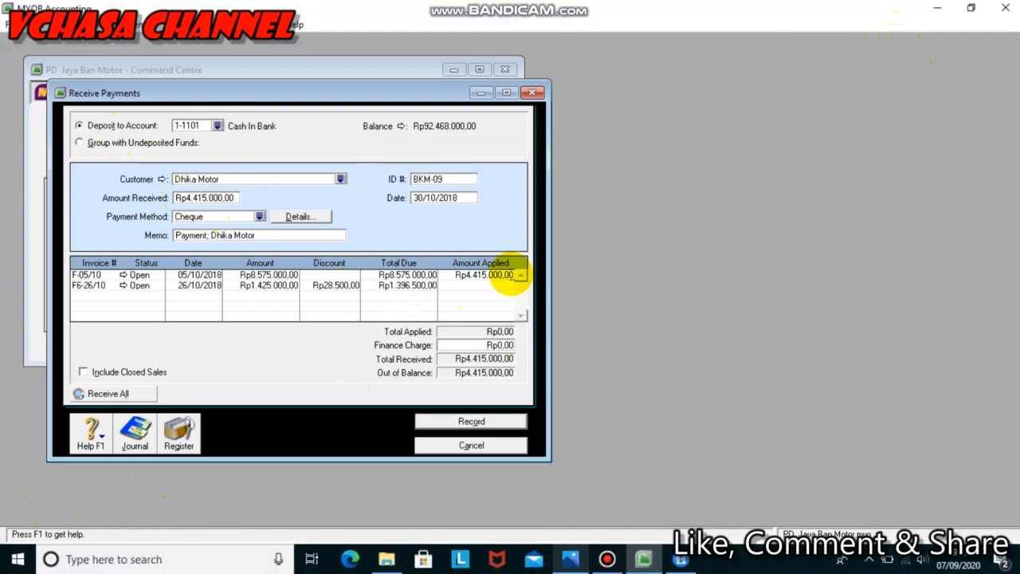
key("Tab")
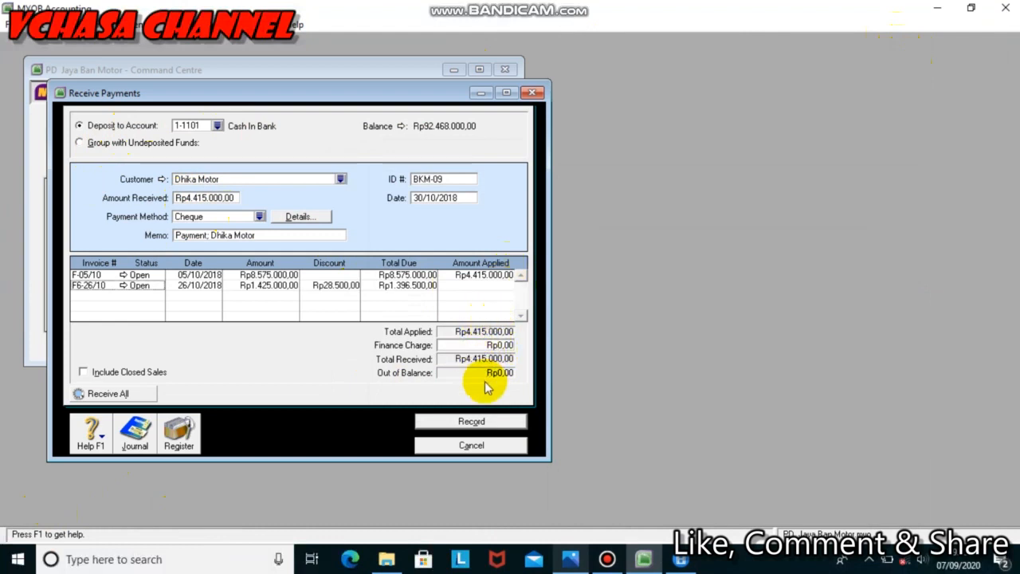
Step: Review the recap of the Dhika Motor payment and record it
key("ctrl+r")
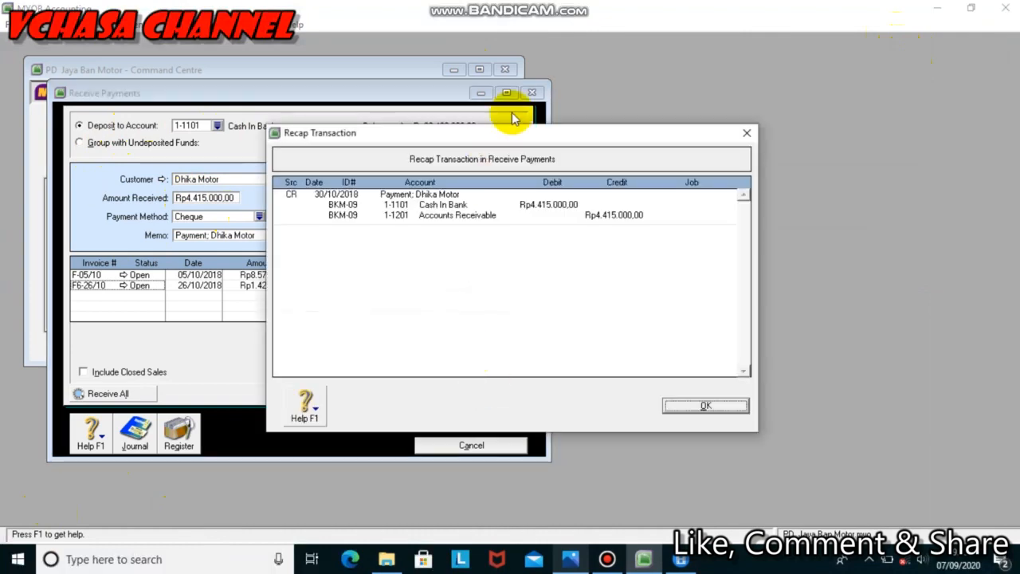
left_click(722, 408)
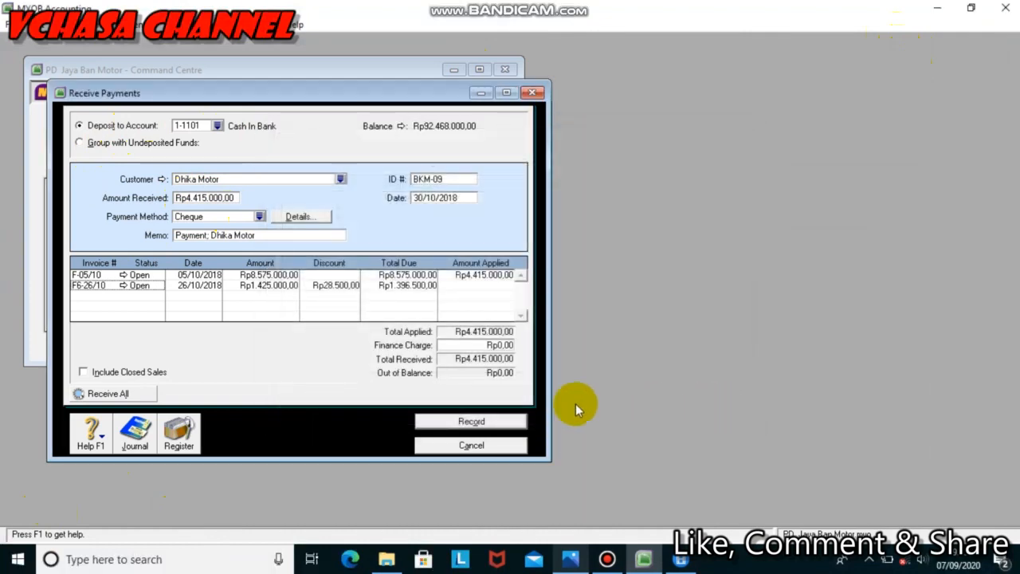
left_click(471, 421)
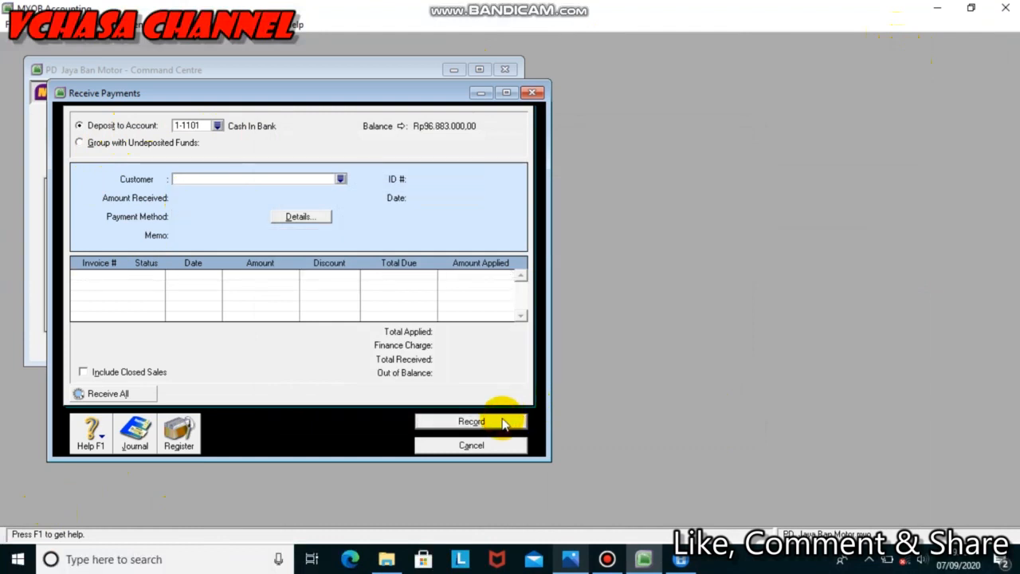